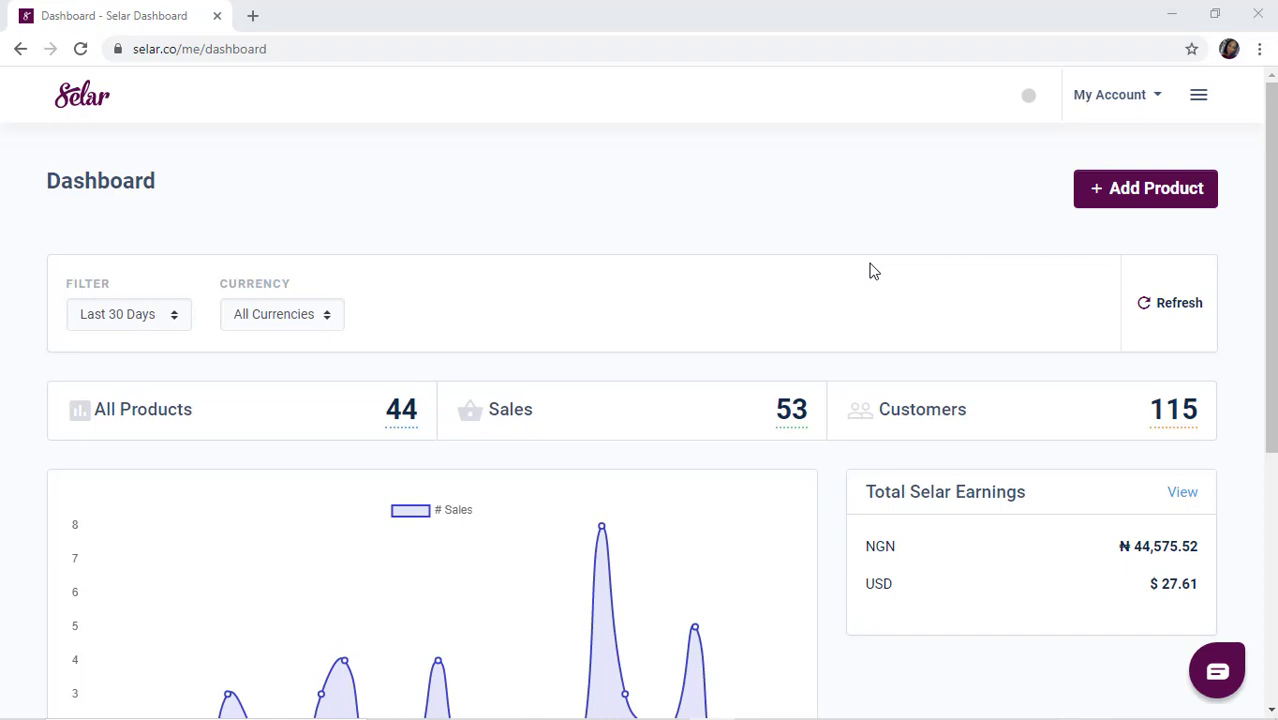
Open the page for adding a new product to the store
click(1197, 100)
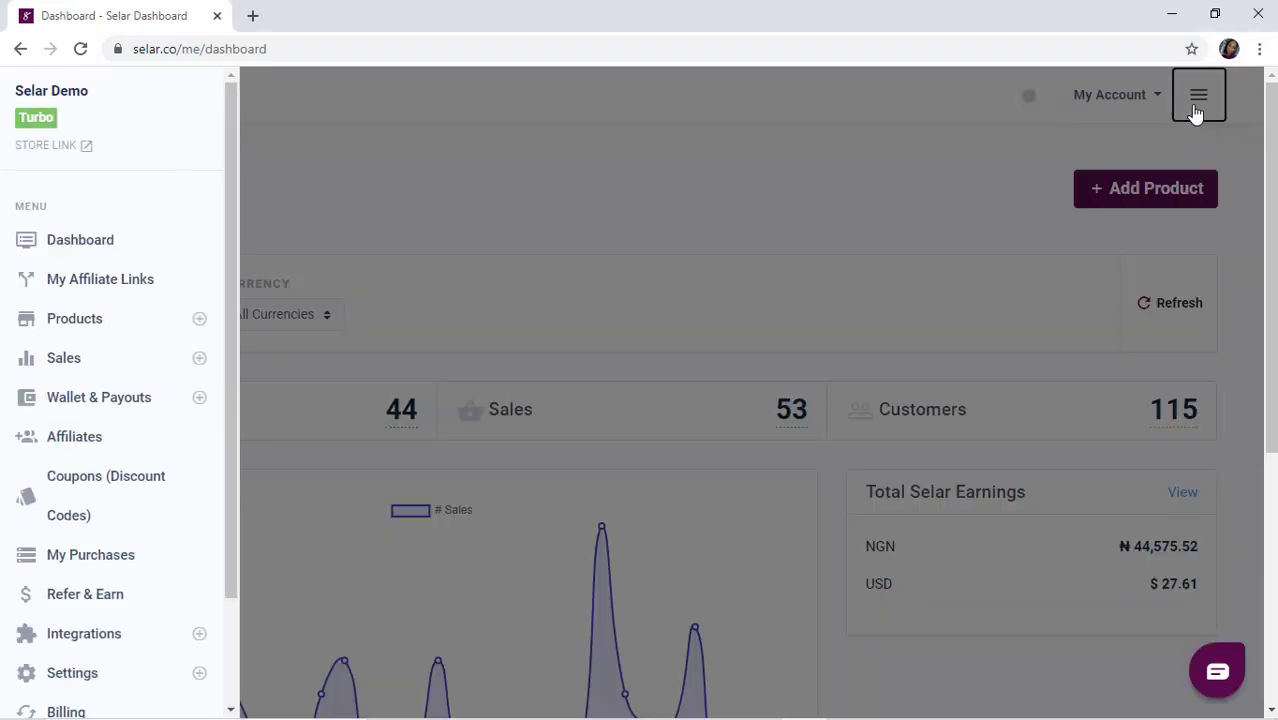
click(108, 320)
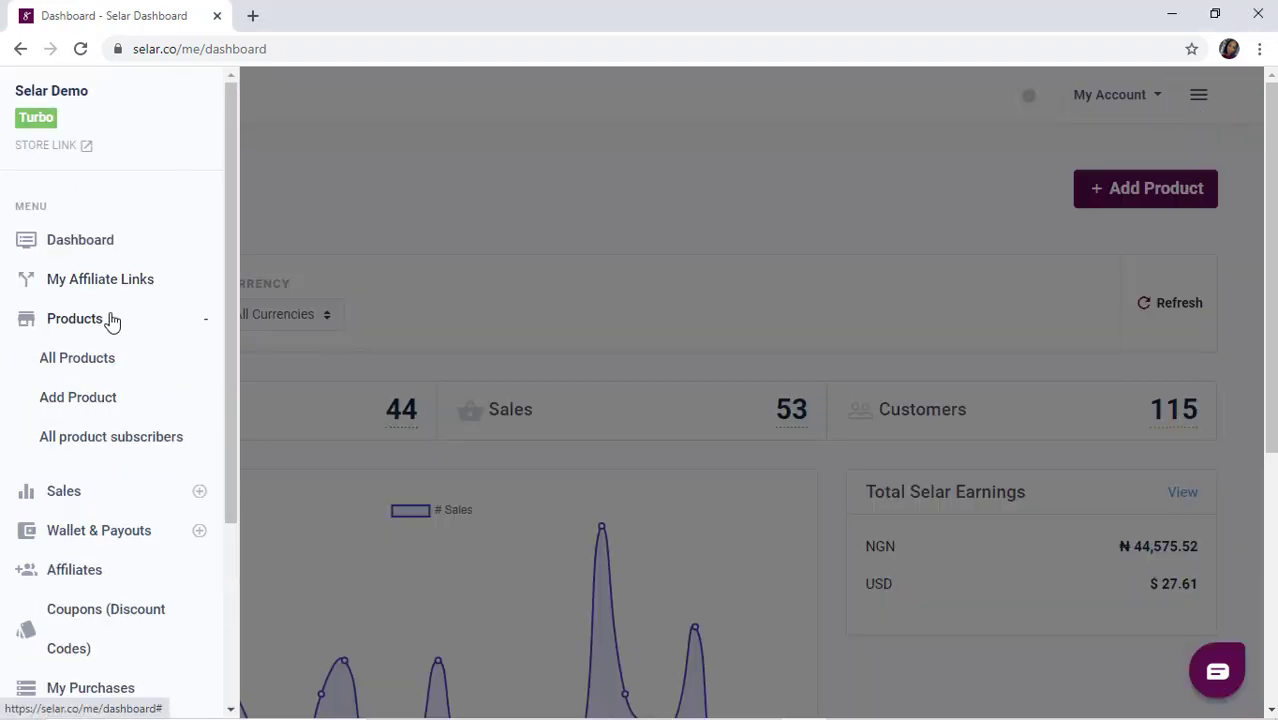
click(62, 399)
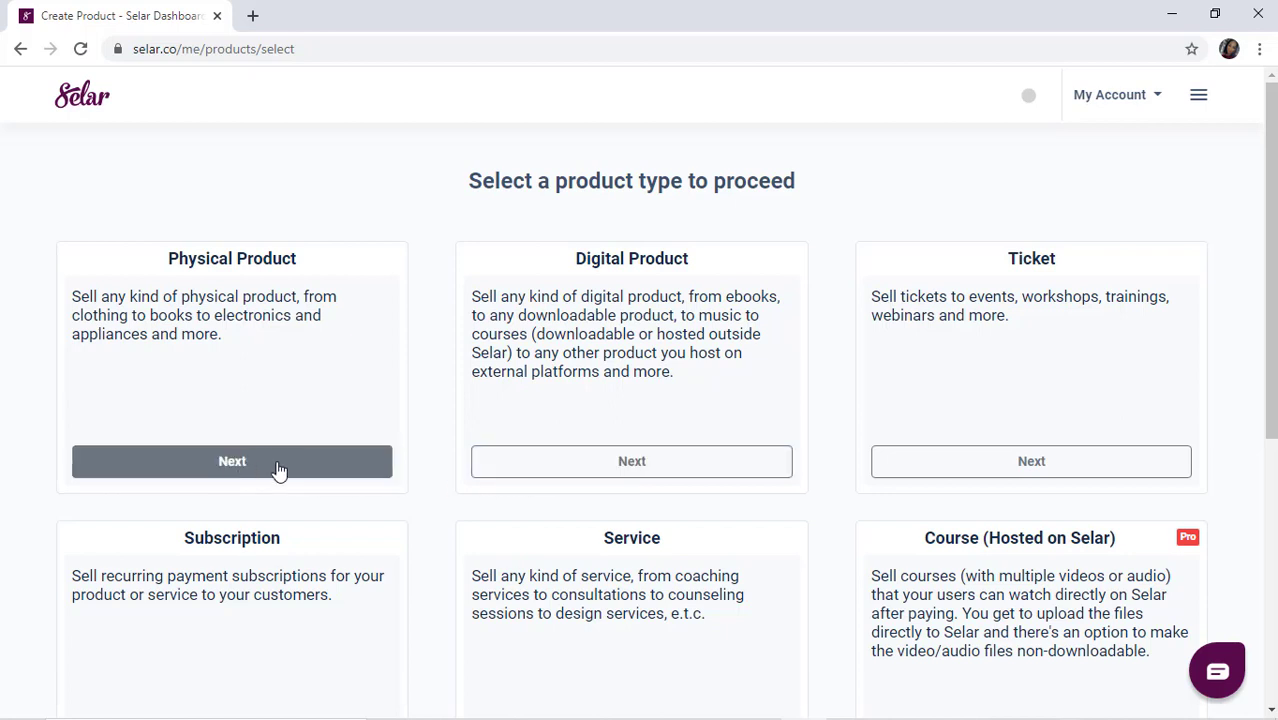
Look through the available product types and proceed with Digital Product for the new product
scroll(448, 494, down, 3)
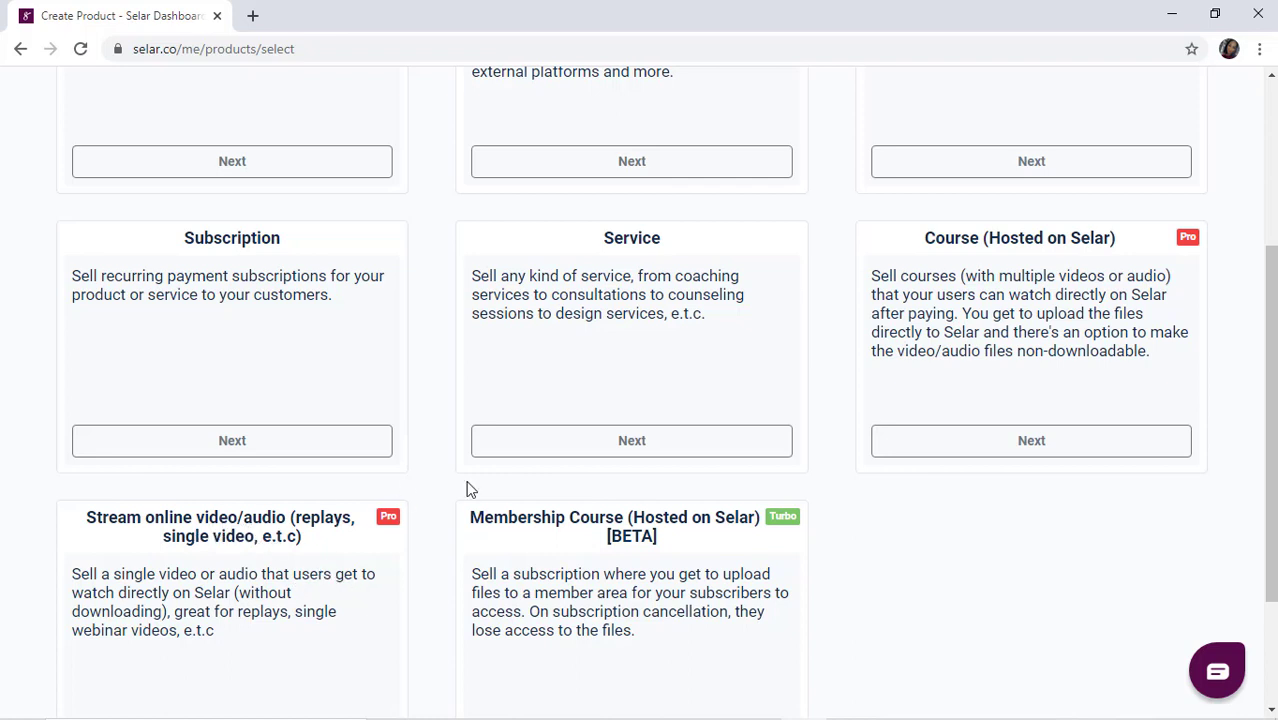
click(610, 440)
click(1268, 82)
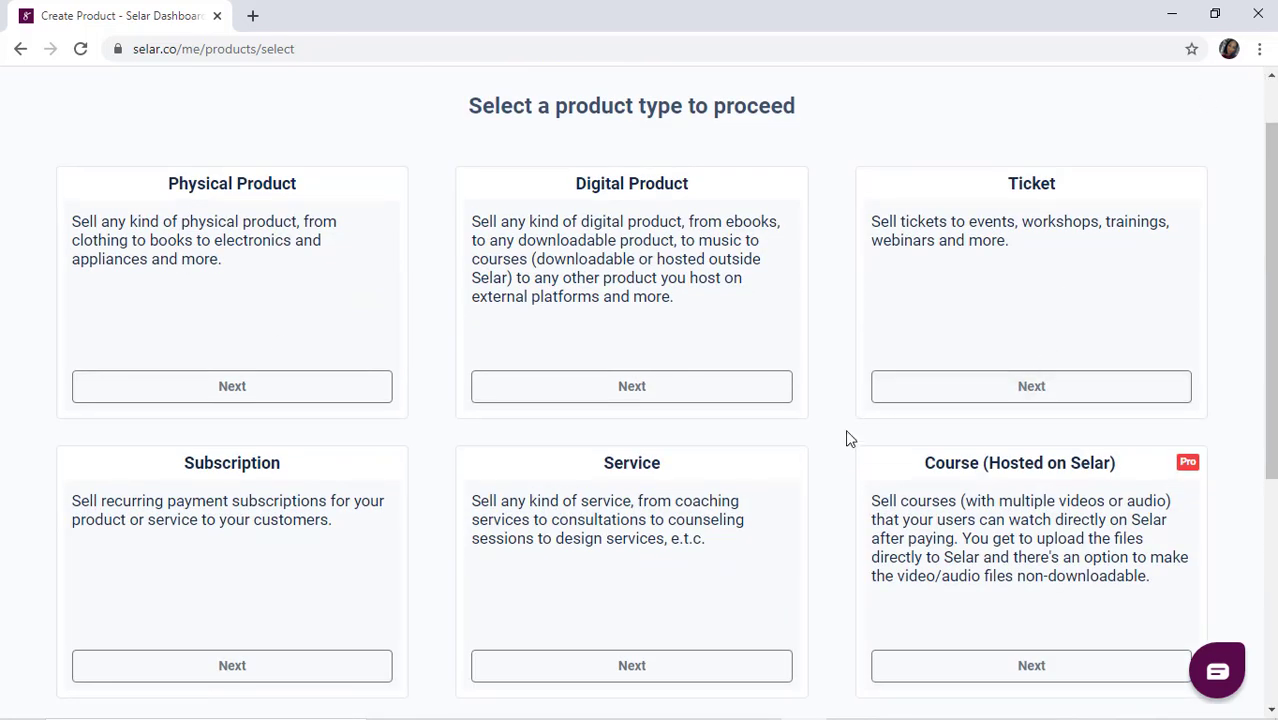
click(710, 379)
click(625, 387)
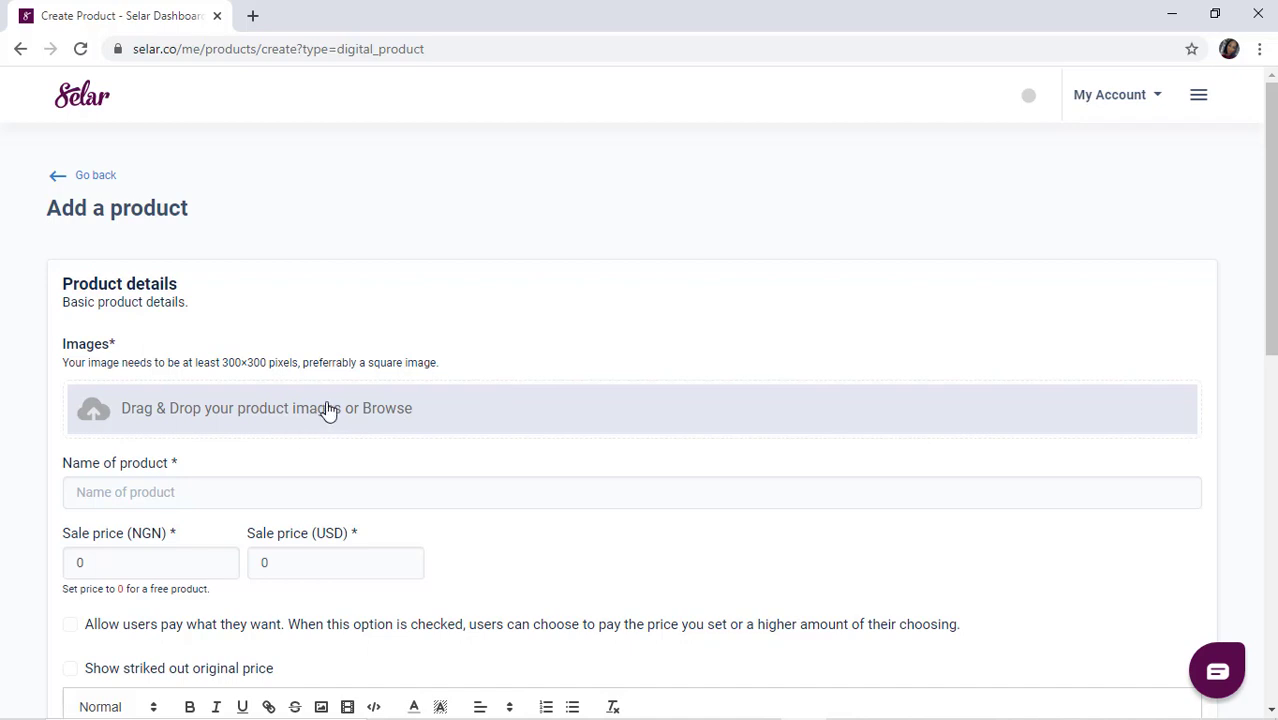
Add the selar-logo-small PNG as the product image and name the product PRE-ORDER
click(1271, 711)
click(1271, 711)
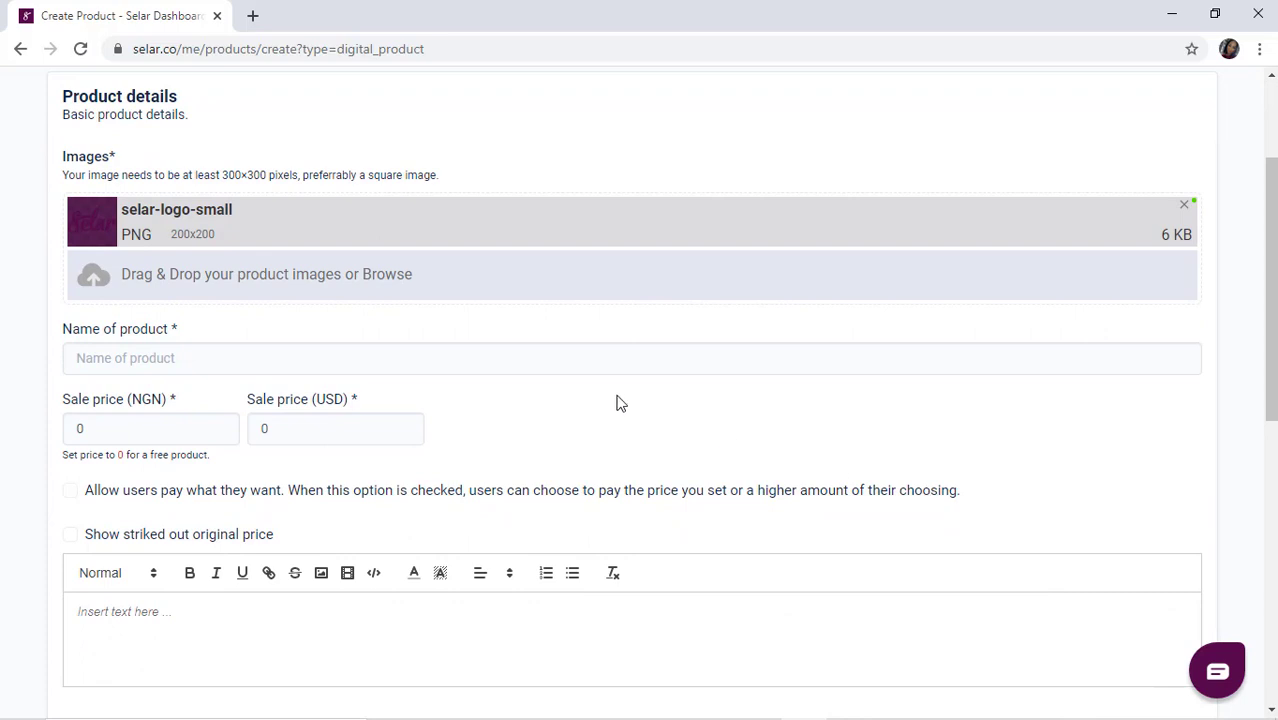
click(357, 364)
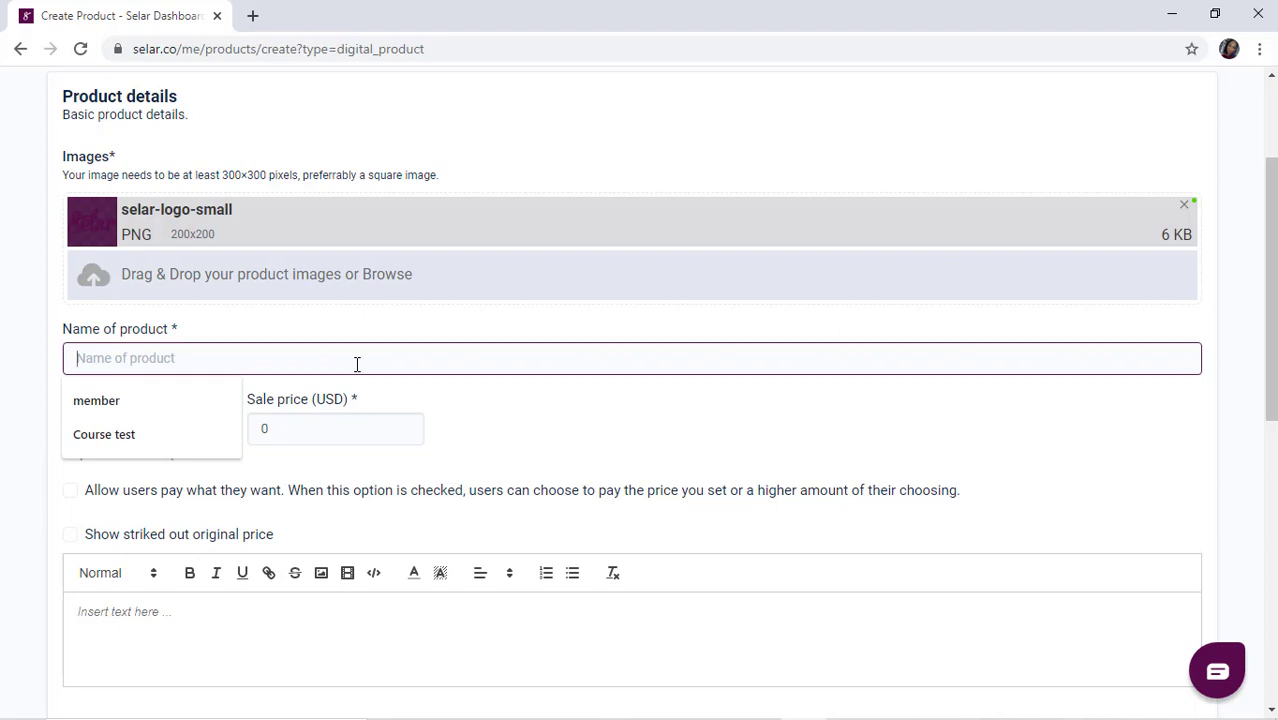
text(PRE-ORDER)
Set the product's sale price to 1000 in NGN and 5 in USD, without a striked out original price
click(155, 421)
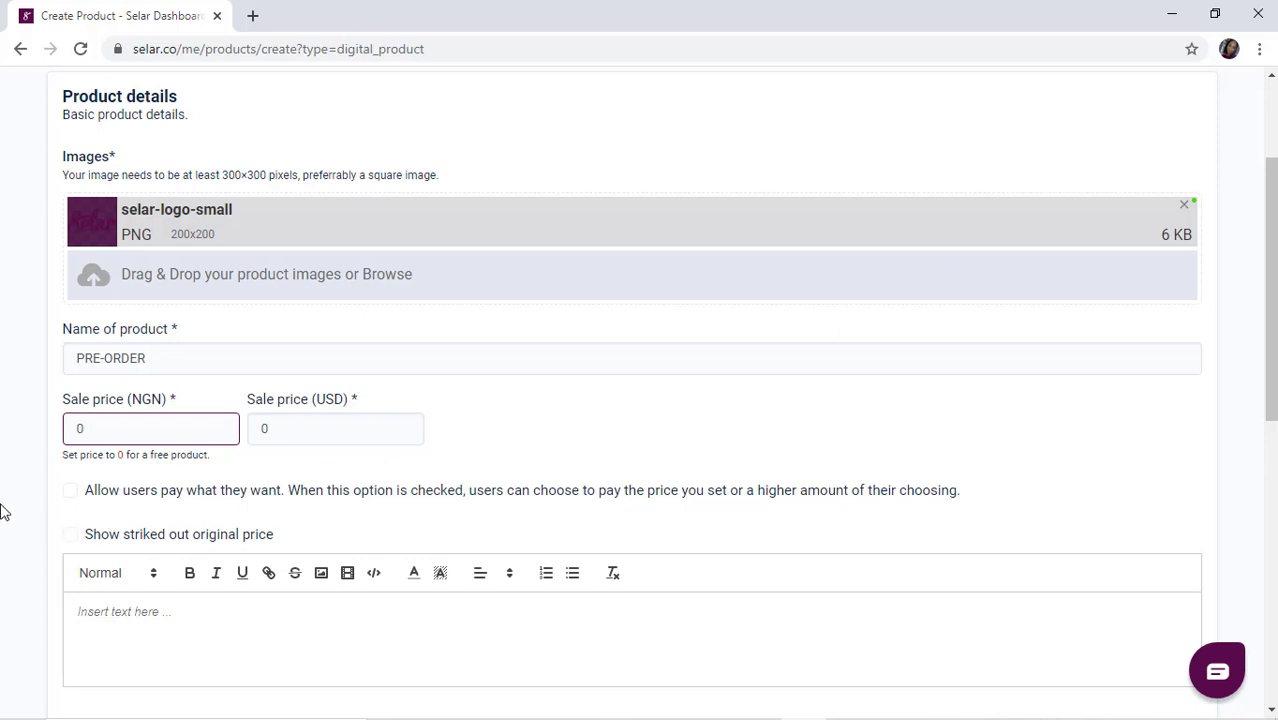
click(70, 535)
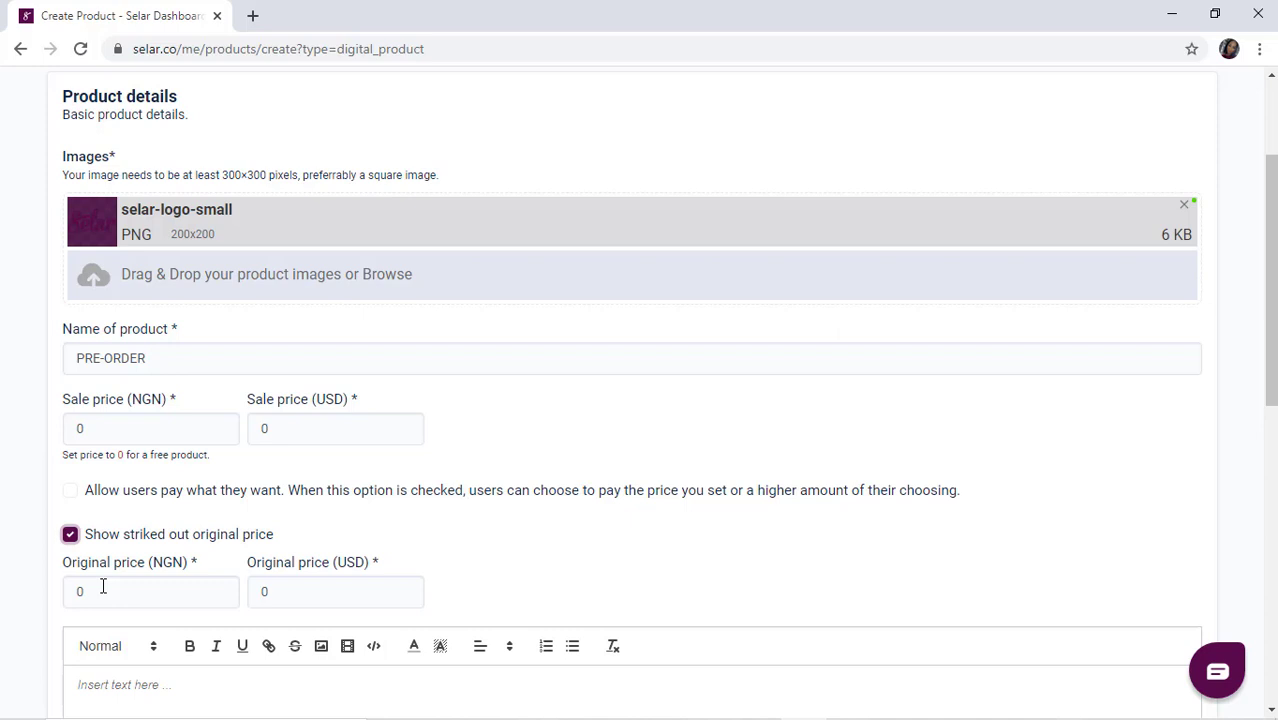
click(70, 535)
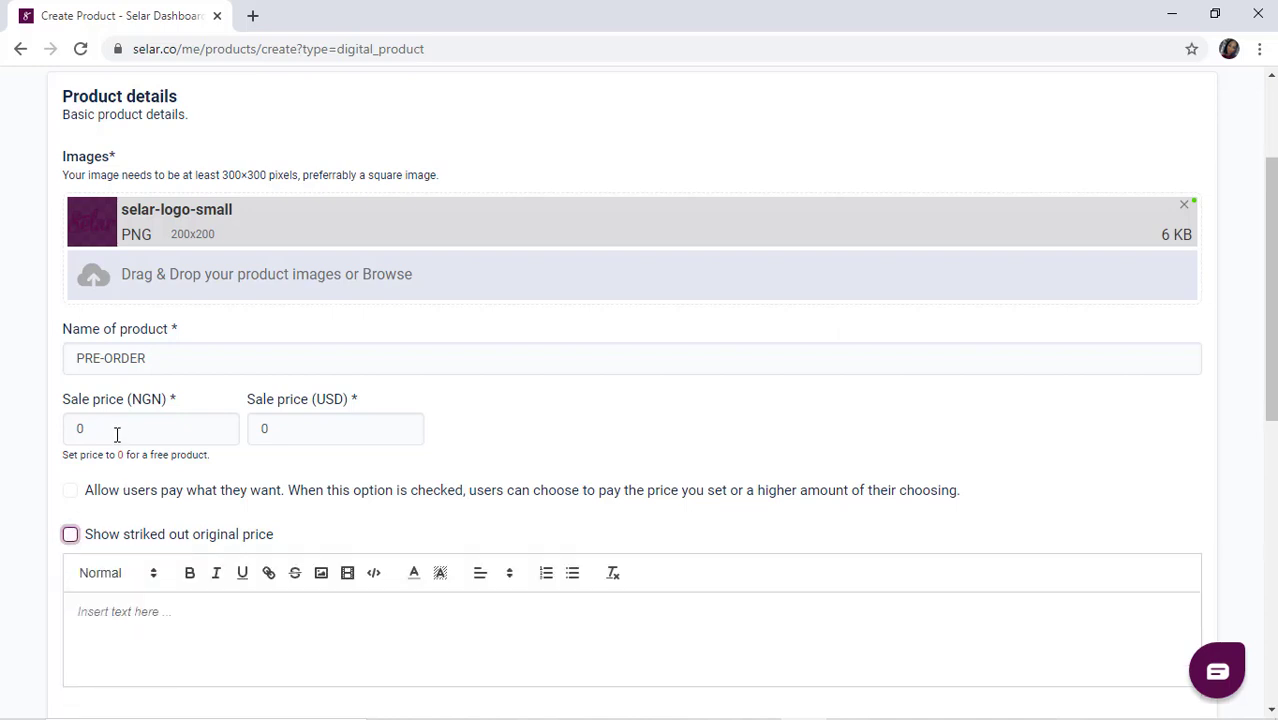
click(287, 432)
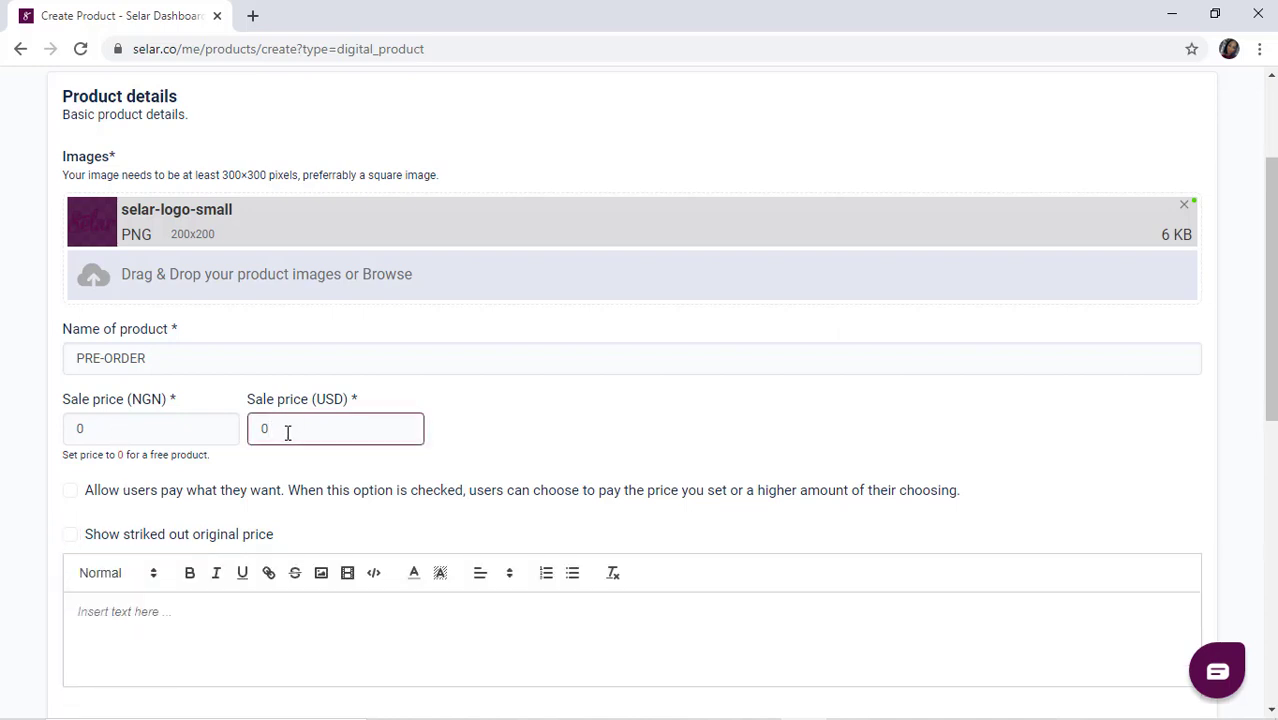
key(BackSpace)
text(5)
click(116, 420)
key(BackSpace)
text(1)
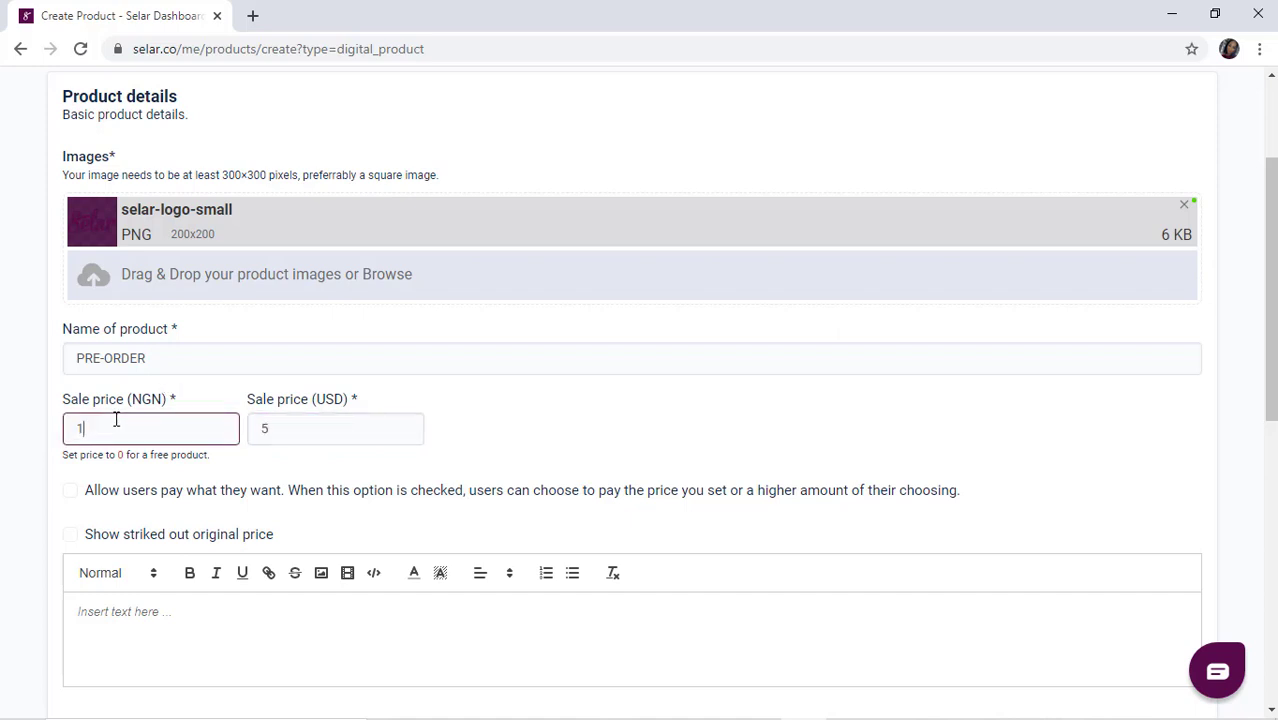
text(0000)
key(BackSpace)
Enter "Test product" as a Heading 1 line at the start of the product description
scroll(266, 444, down, 2)
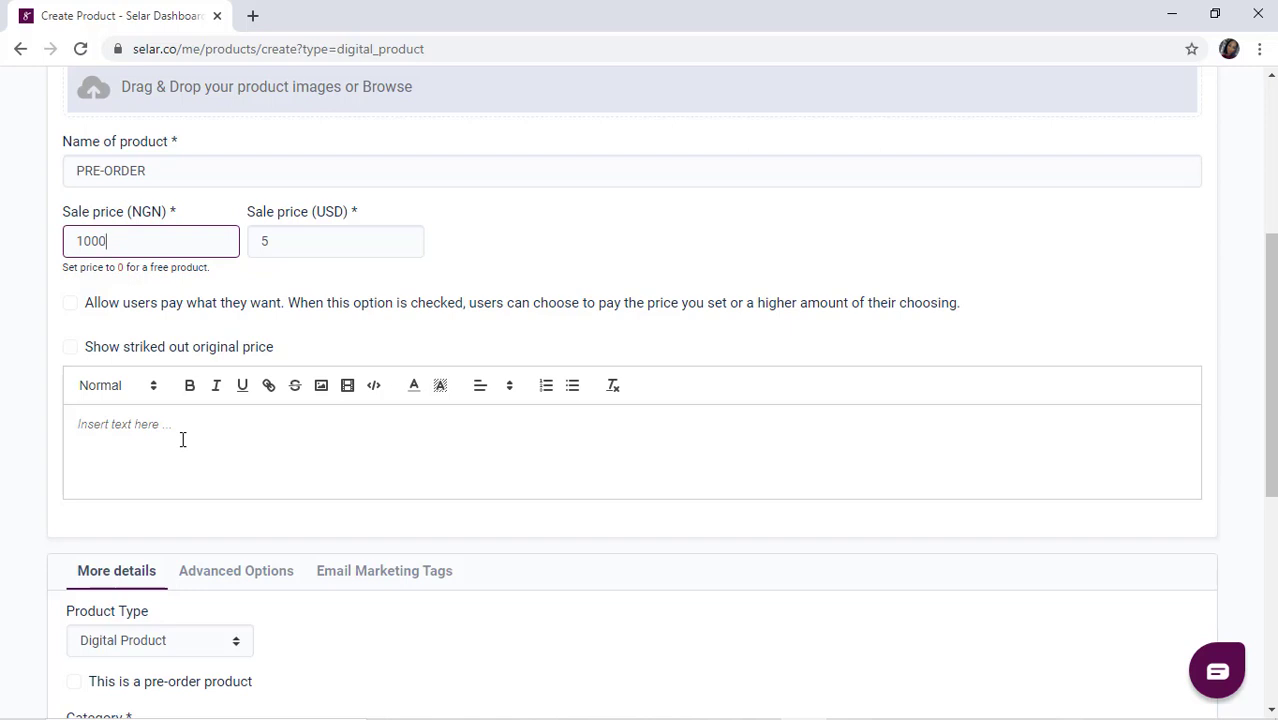
click(116, 390)
click(117, 420)
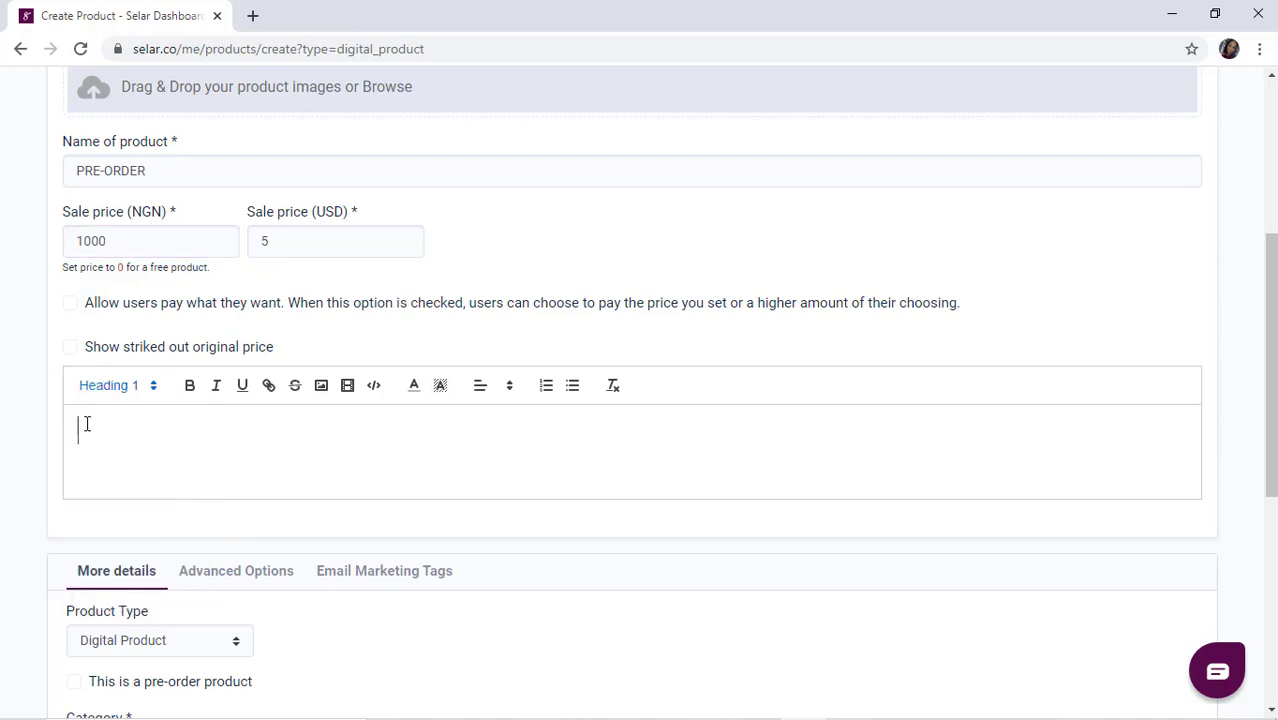
text(Test )
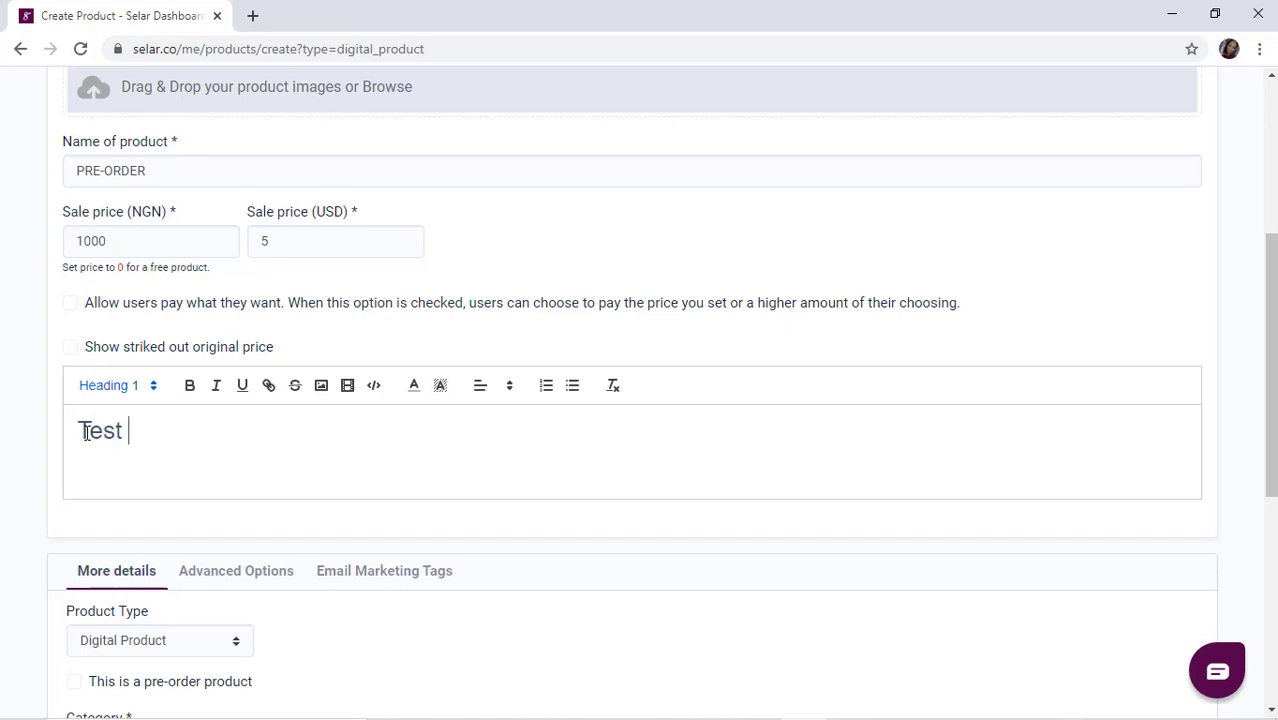
text(product)
key(Return)
Add the line "please check it out" in Heading 3 style below the description's heading
click(117, 385)
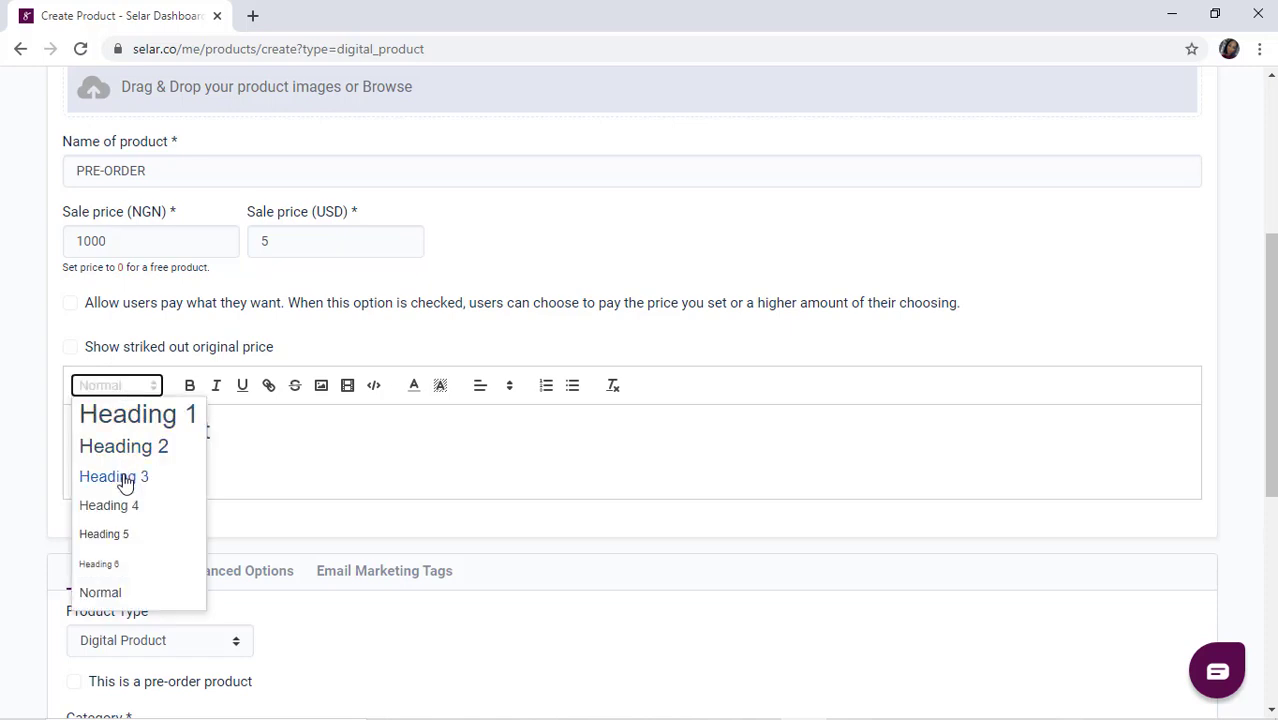
click(121, 477)
text(ple)
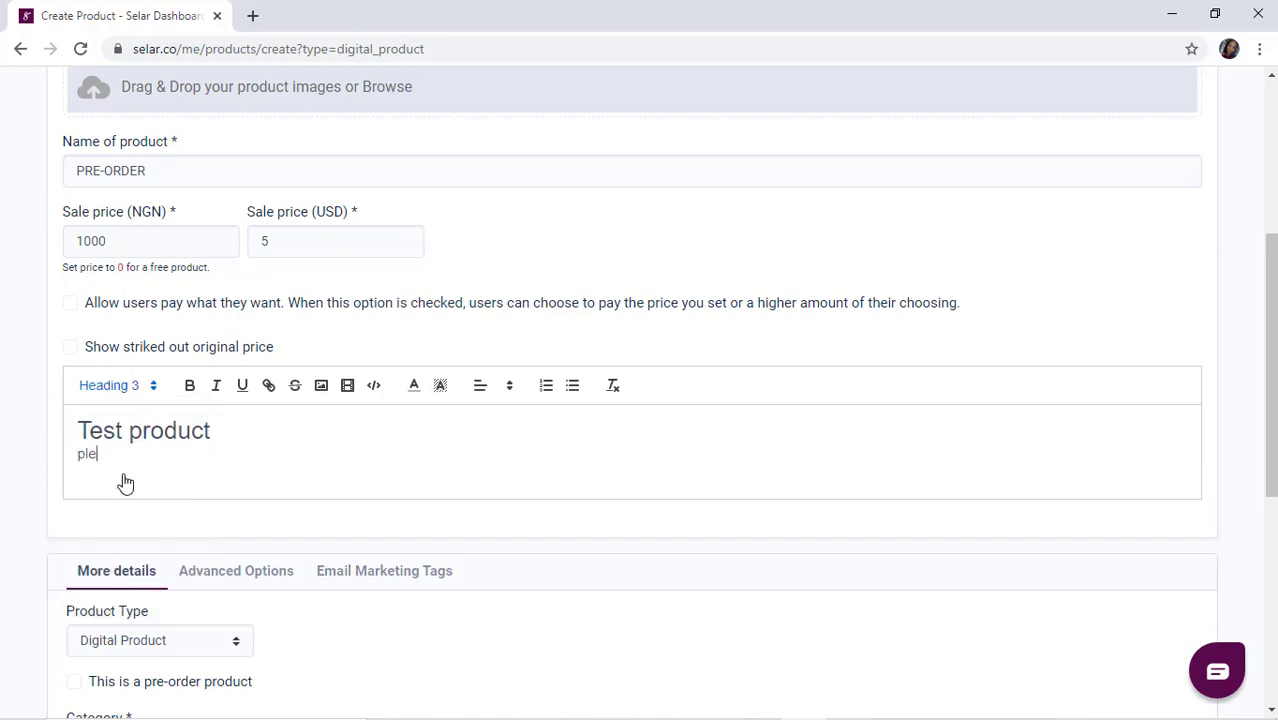
text(ase check it out)
Make the "please check it out" line in the description red and bold
drag(78, 470, 197, 409)
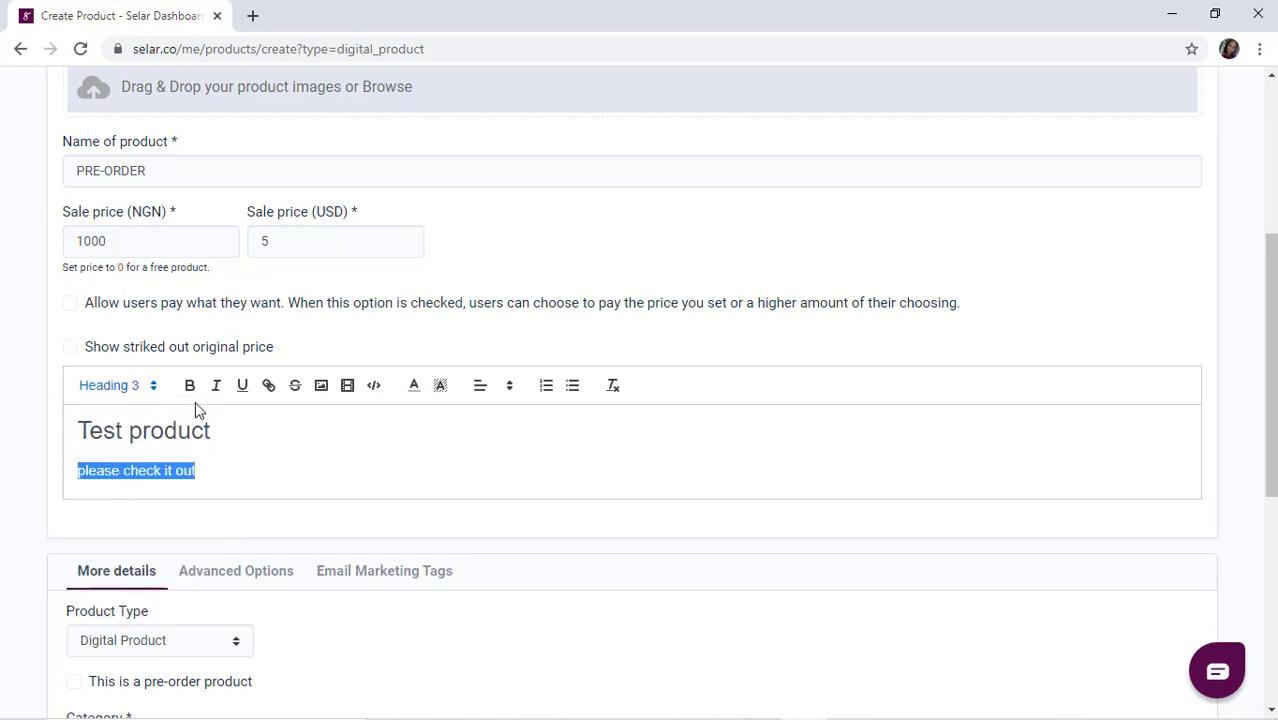
click(413, 390)
click(434, 410)
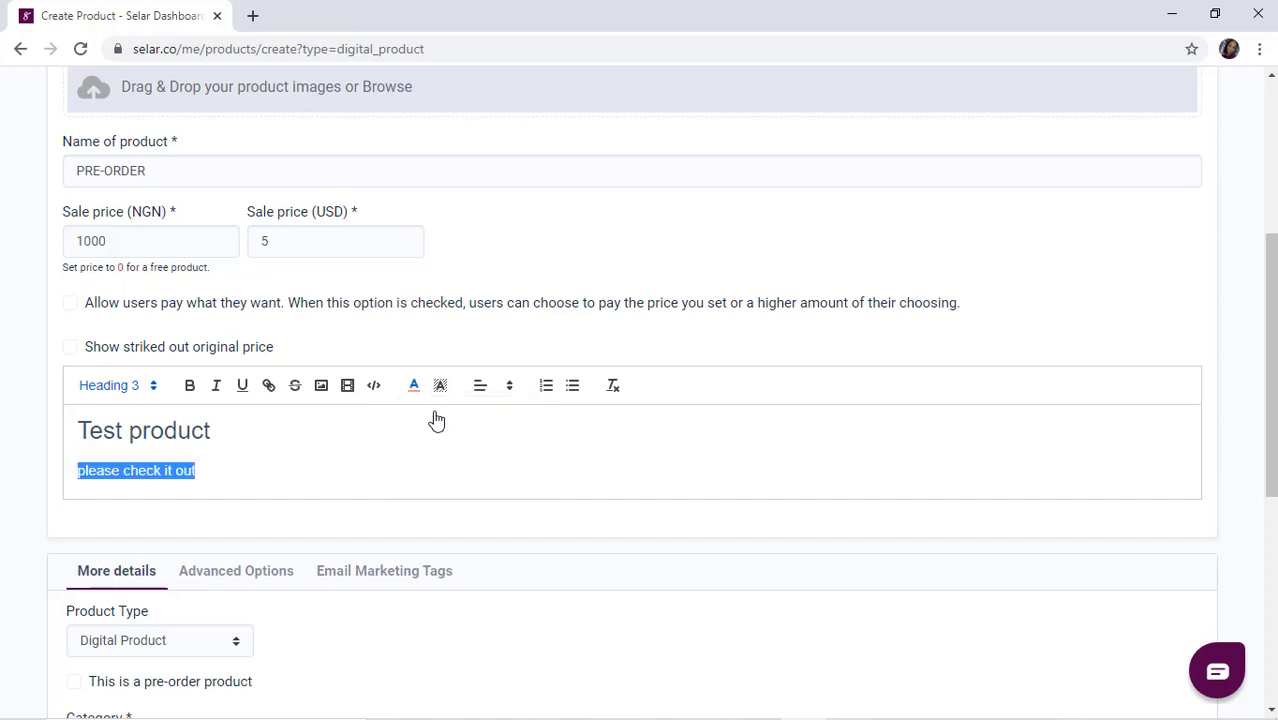
click(303, 440)
triple_click(168, 470)
click(190, 390)
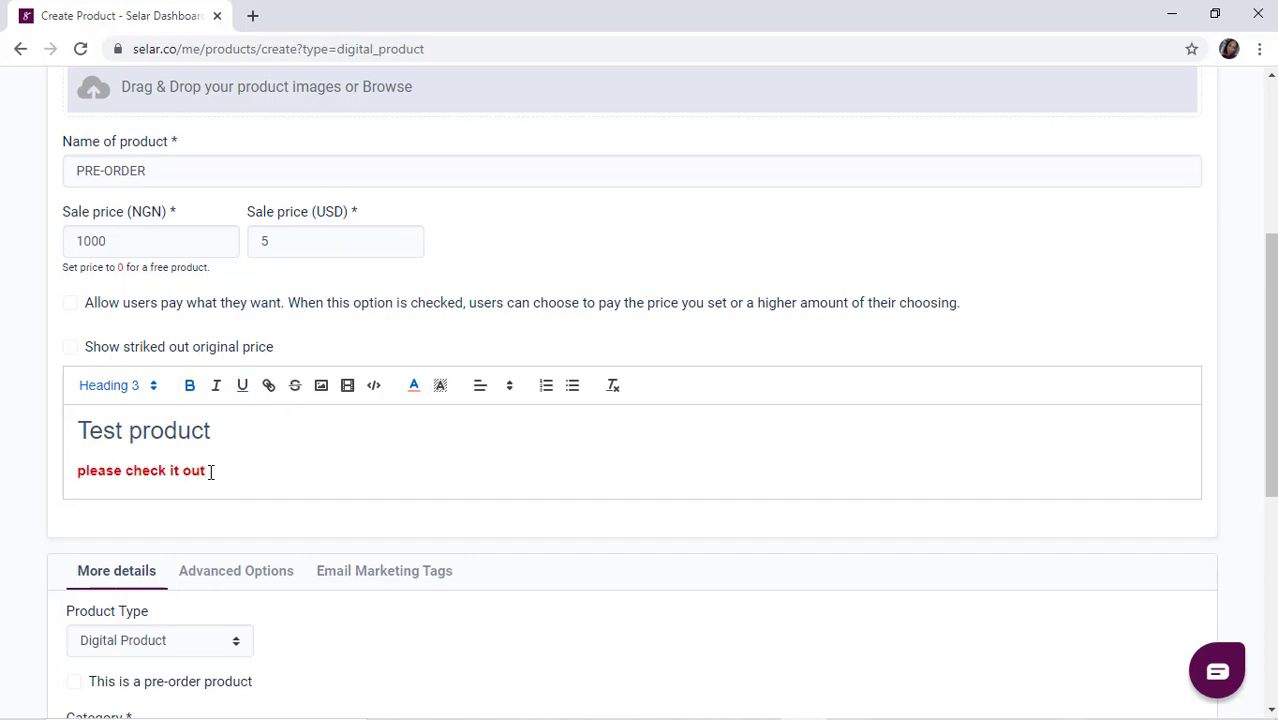
Embed the copied YouTube link as a video below the red description line, followed by blank lines
key(Return)
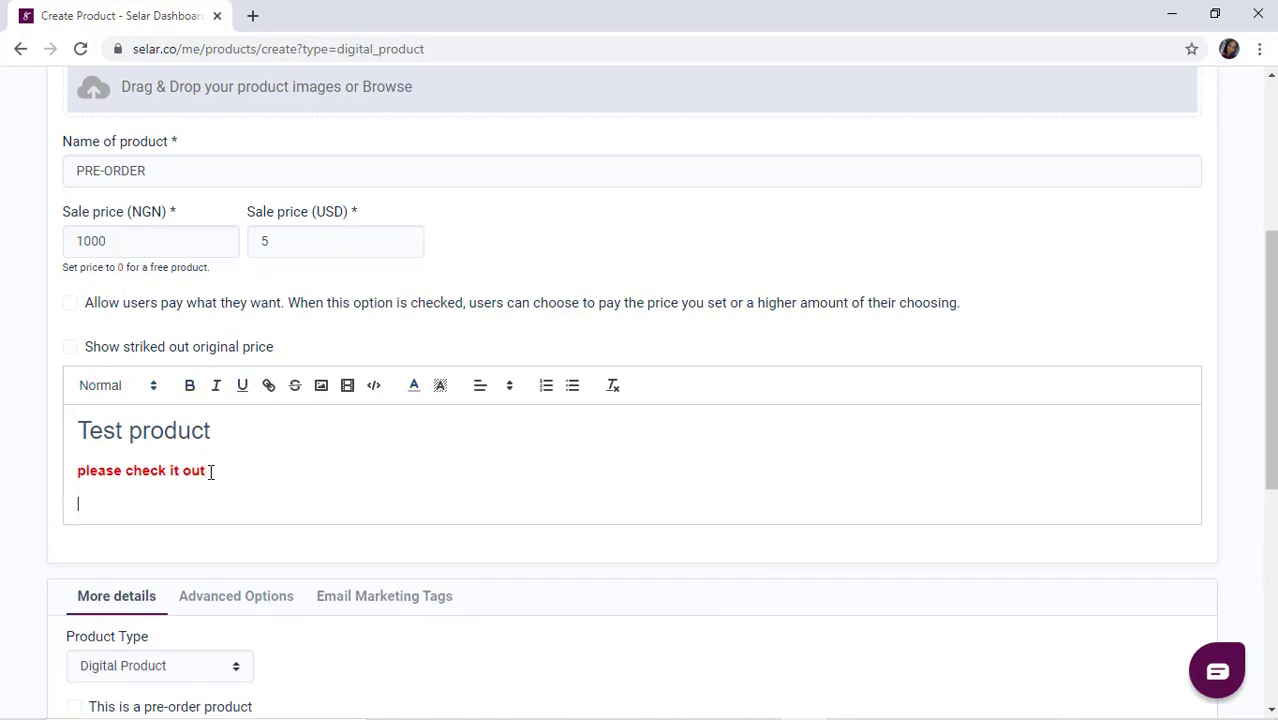
click(348, 388)
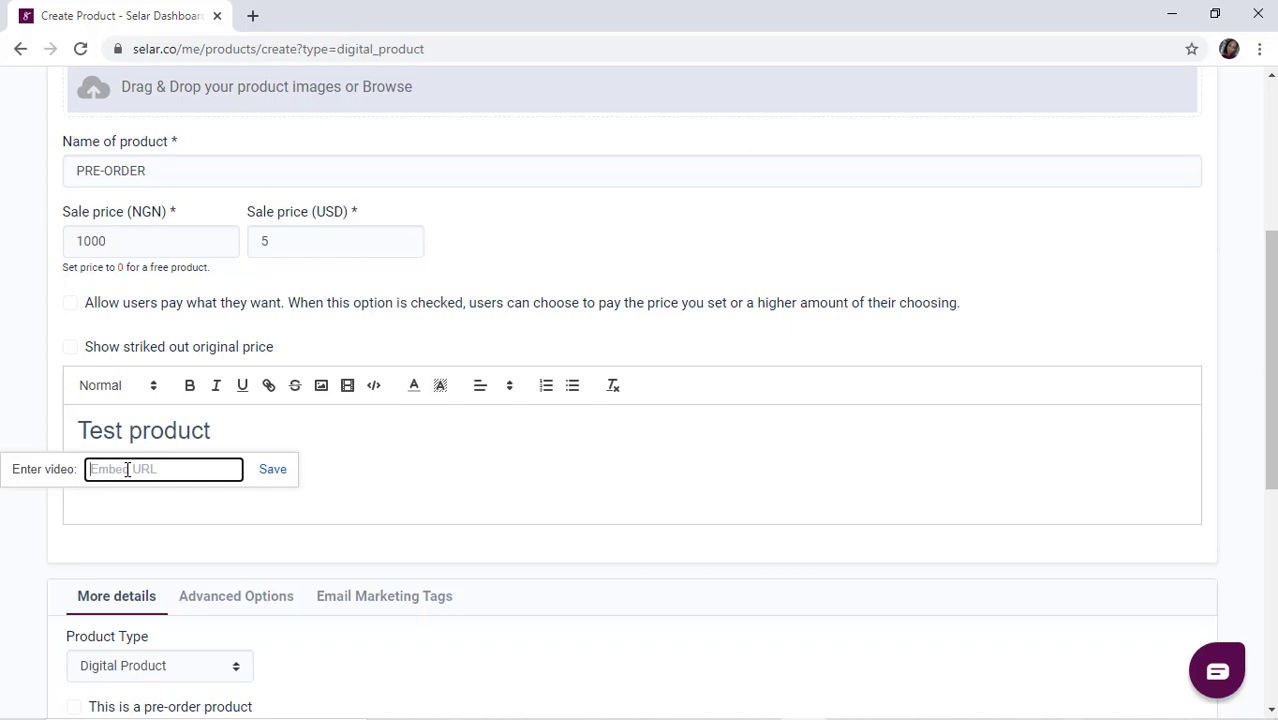
key(ctrl+v)
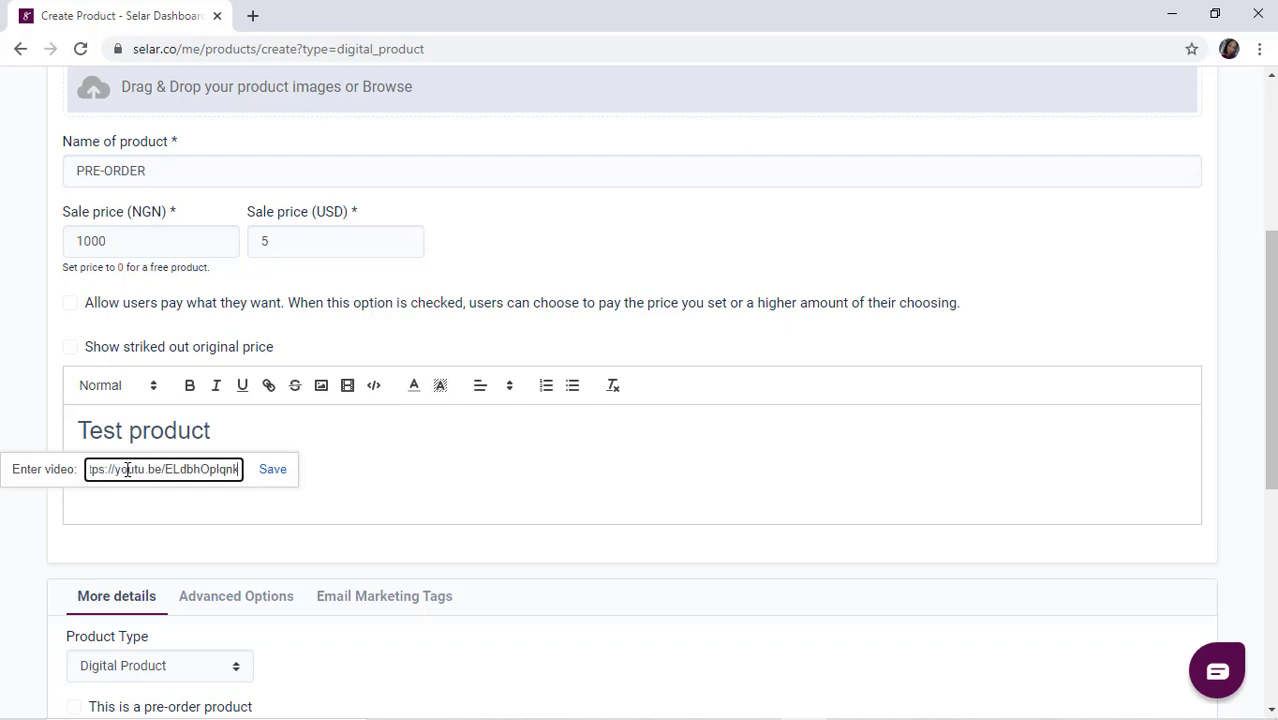
click(266, 470)
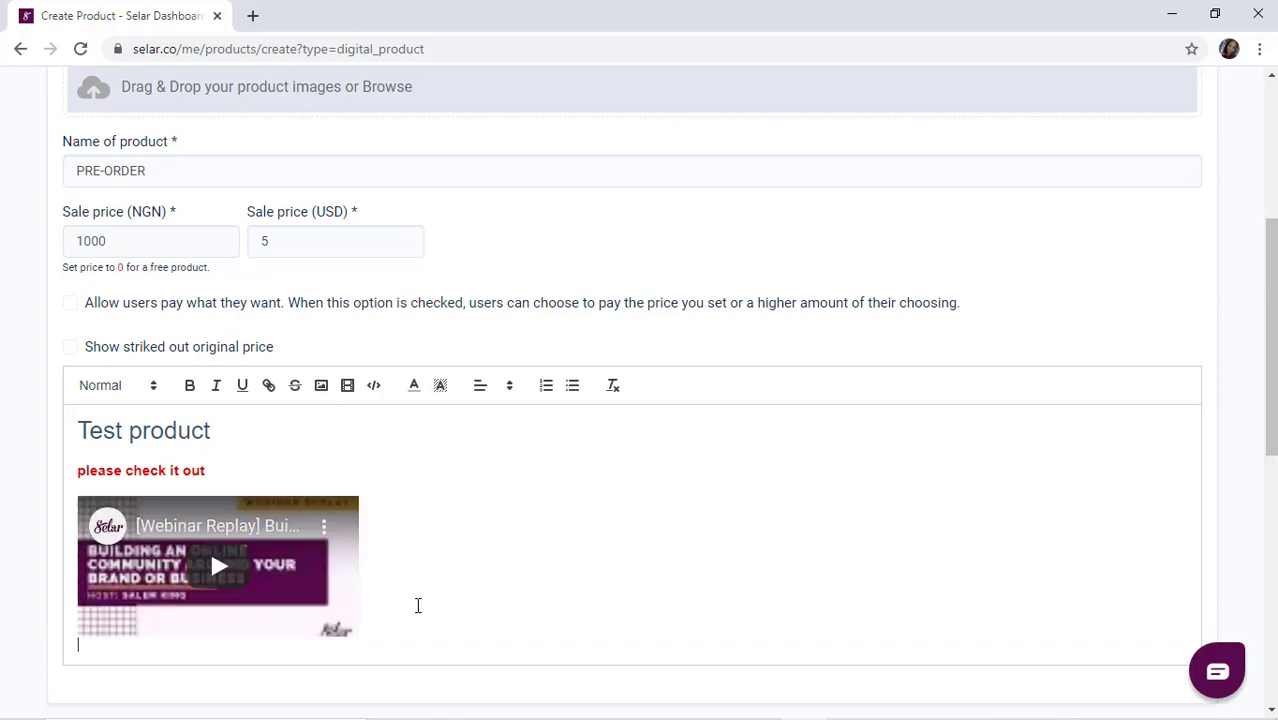
key(Return)
key(Return)
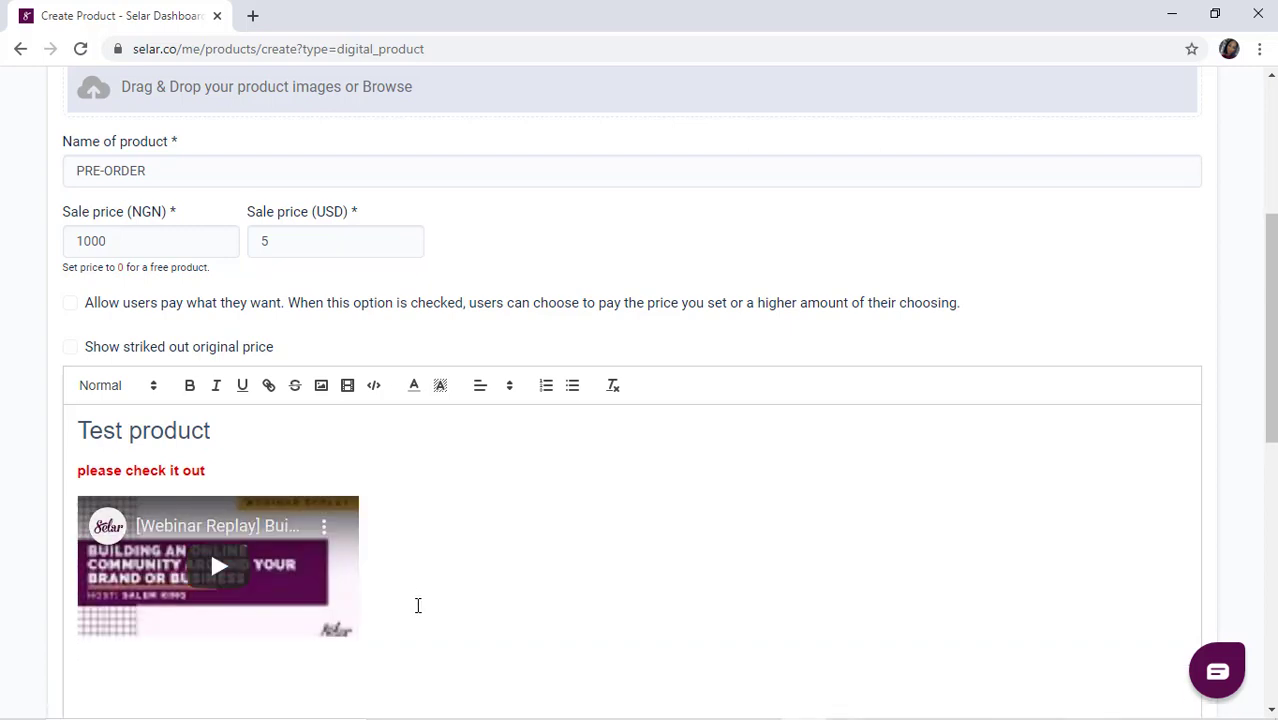
Keep Digital Product as the product type and mark the product as a pre-order
scroll(899, 528, down, 2)
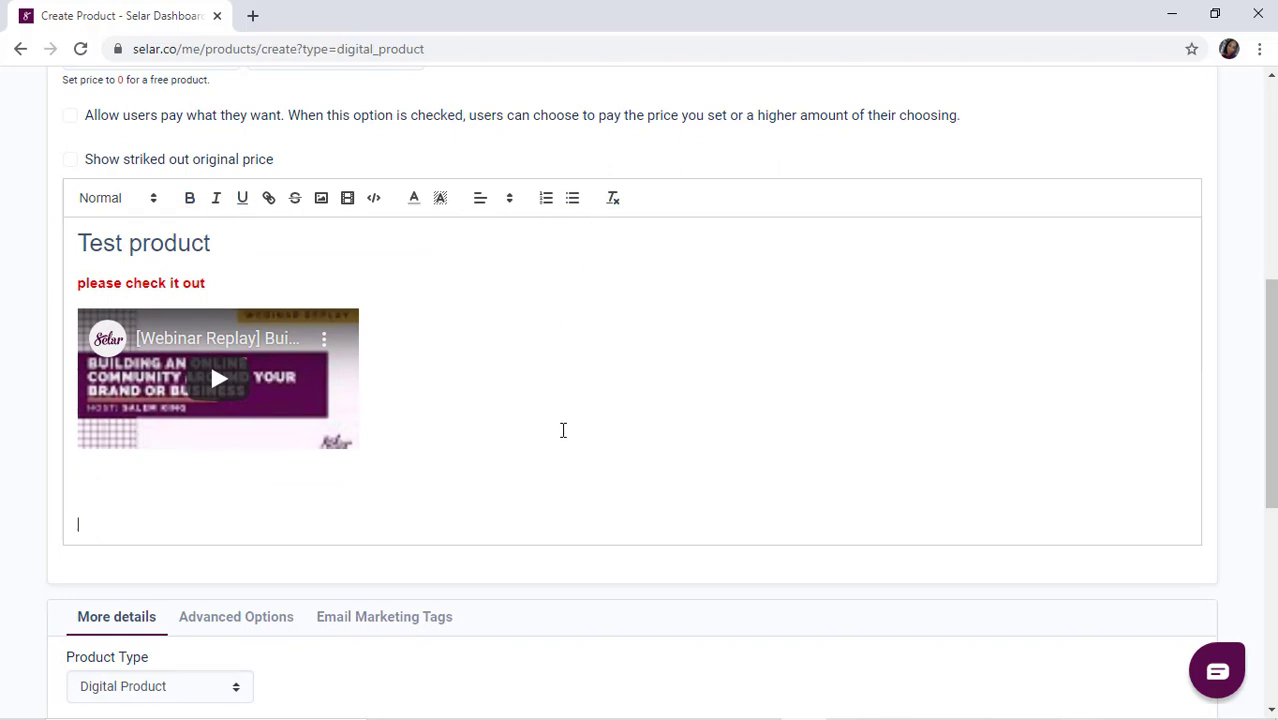
scroll(563, 430, down, 2)
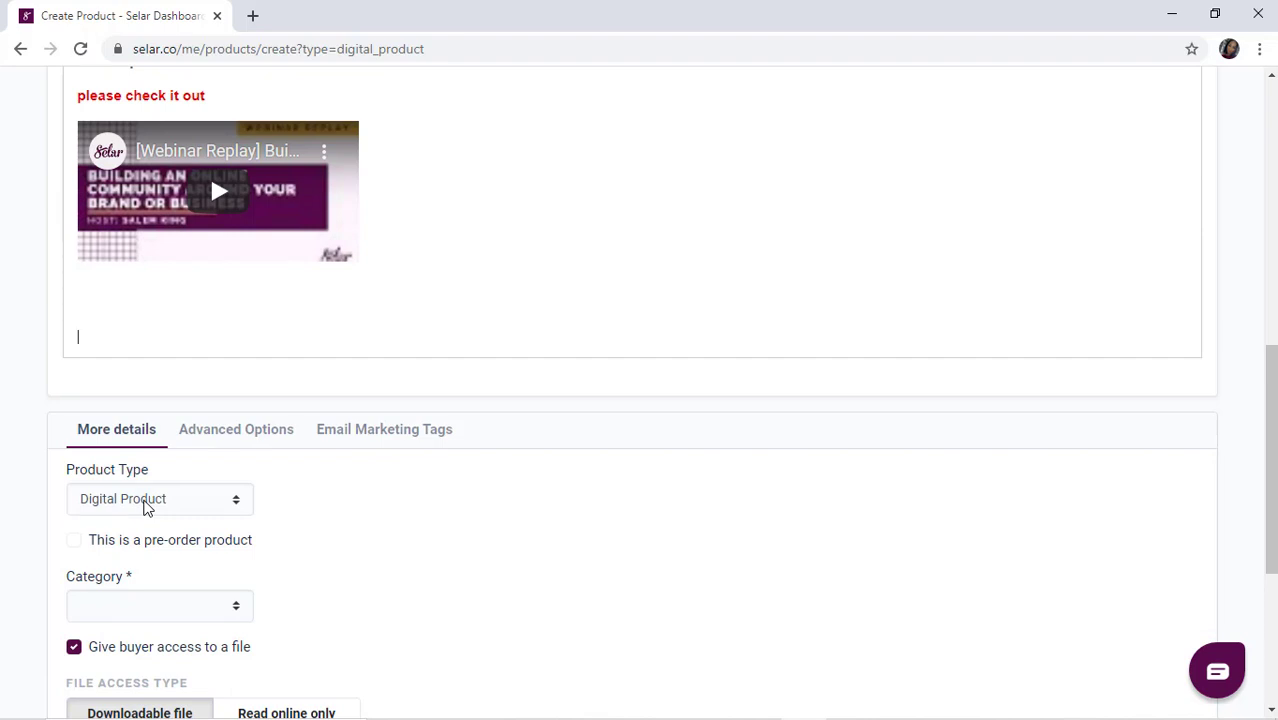
click(145, 507)
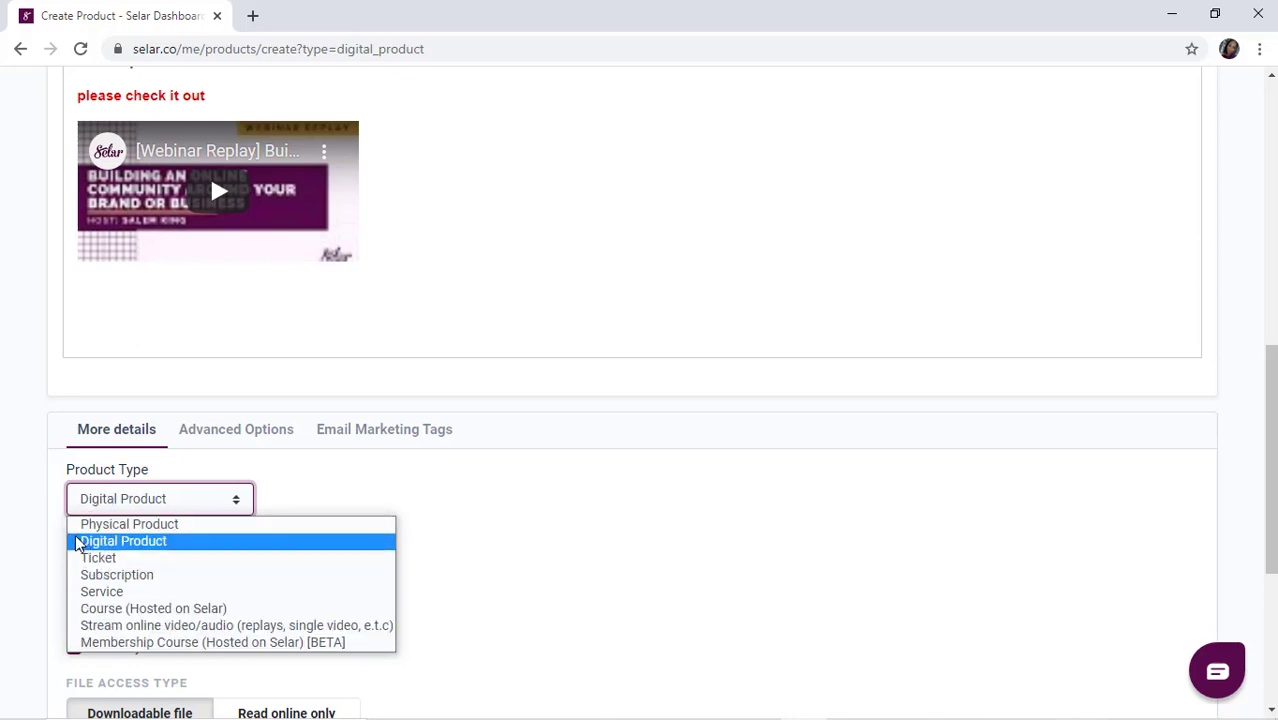
click(114, 545)
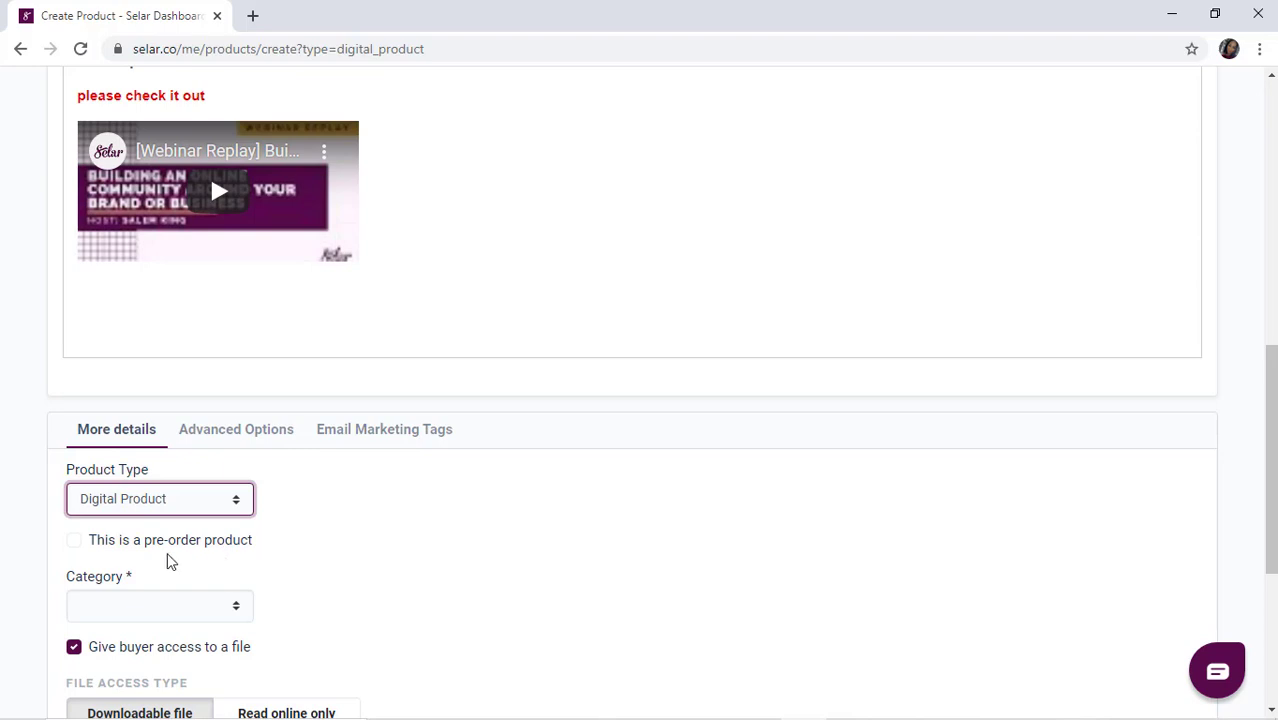
click(73, 541)
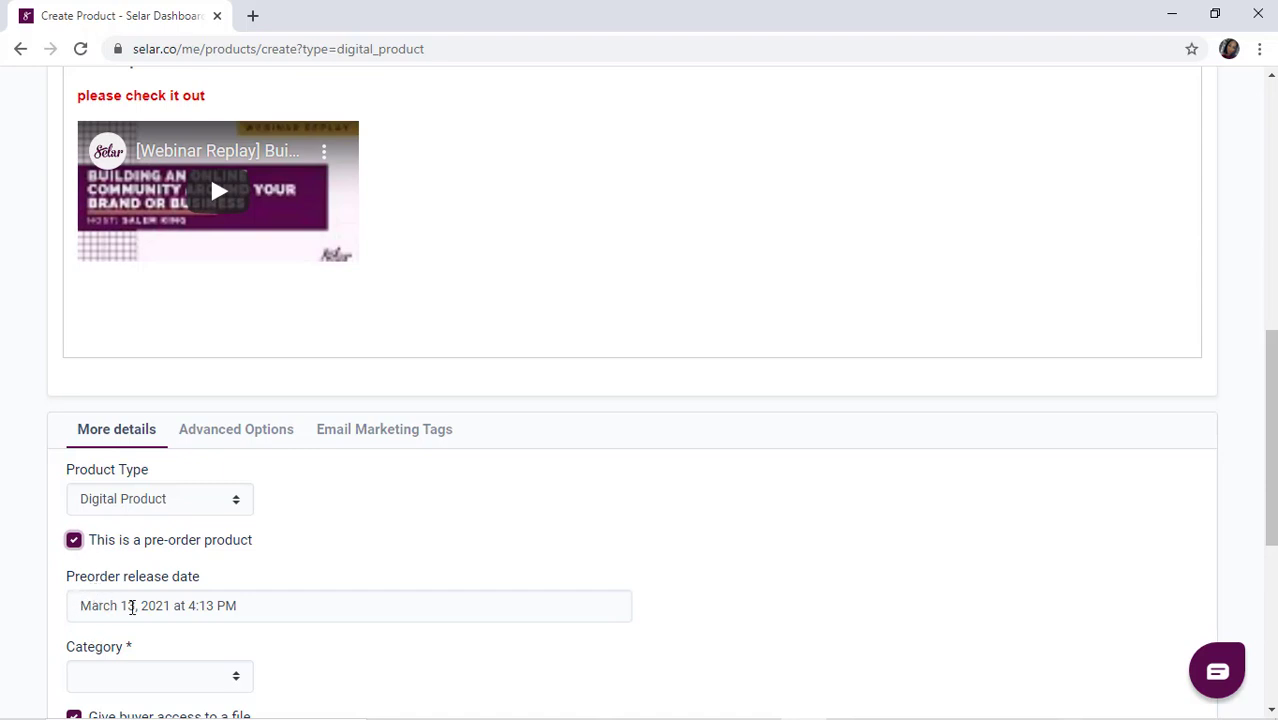
Set the preorder release date to March 25, 2021 at 9:00 AM
click(150, 606)
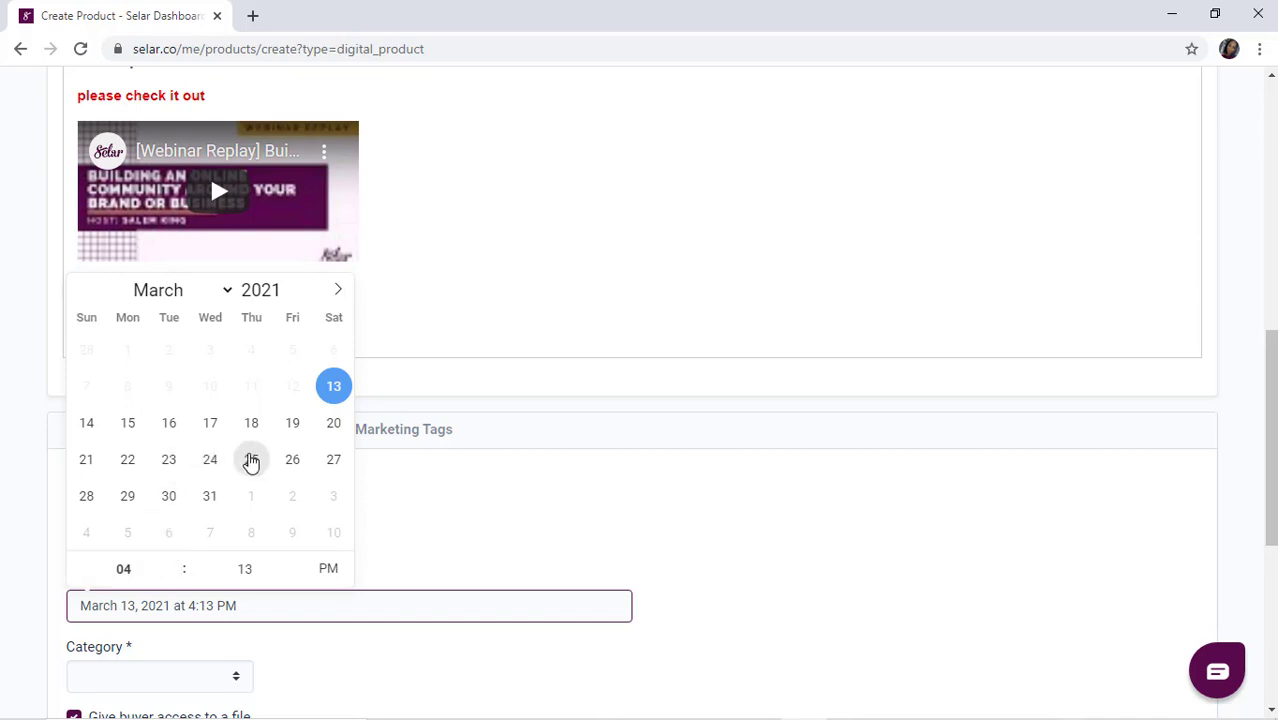
click(251, 461)
click(205, 551)
drag(205, 551, 103, 563)
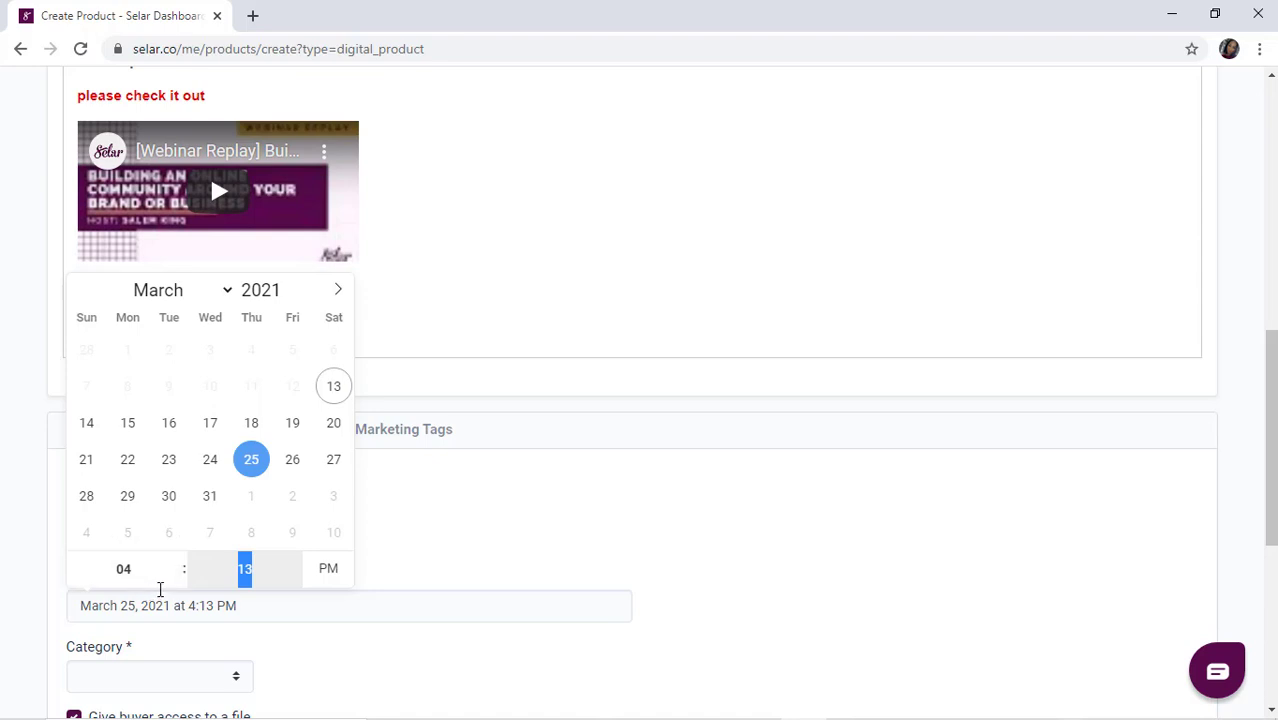
text(00)
click(128, 565)
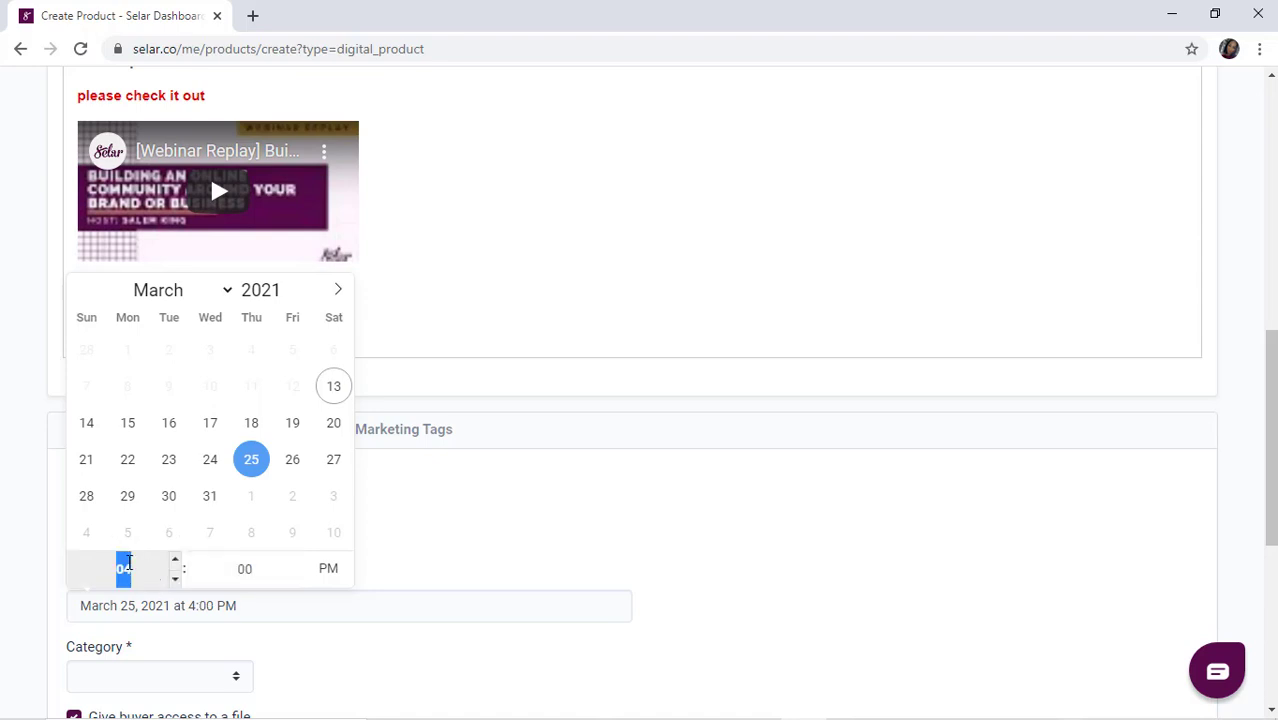
text(09)
click(328, 570)
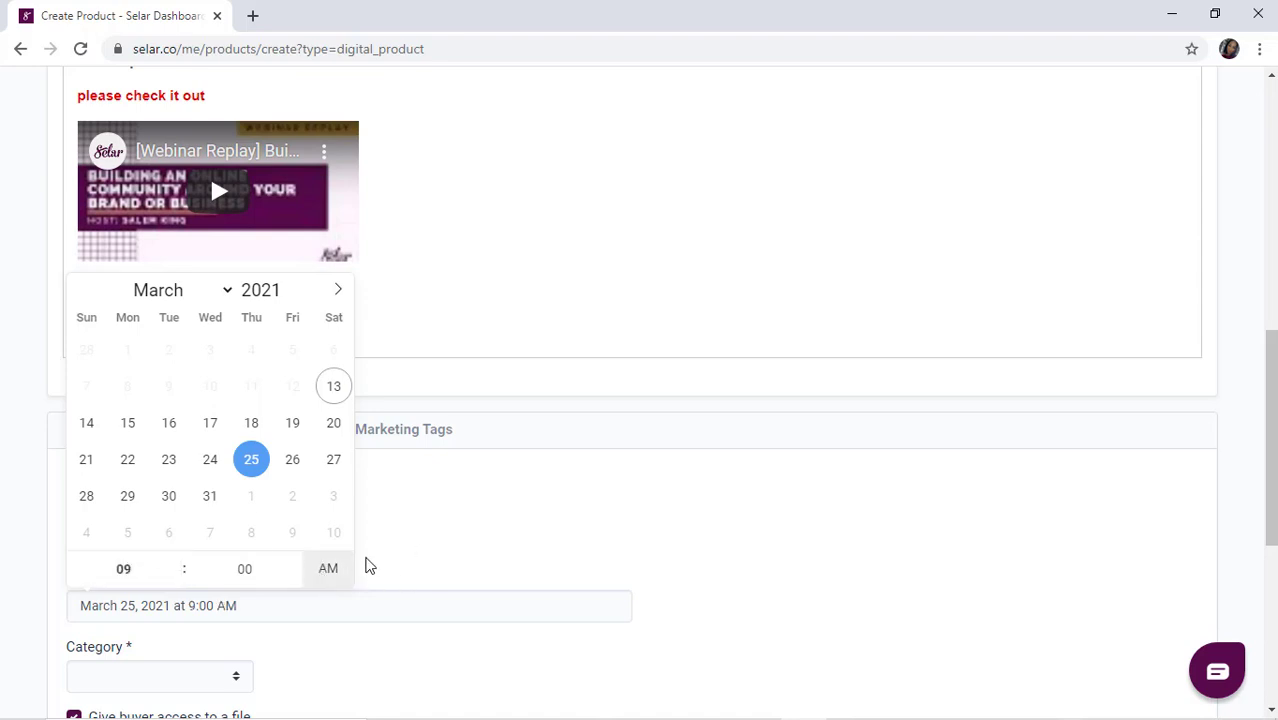
Close the release date picker and set the product's category to Books
click(385, 566)
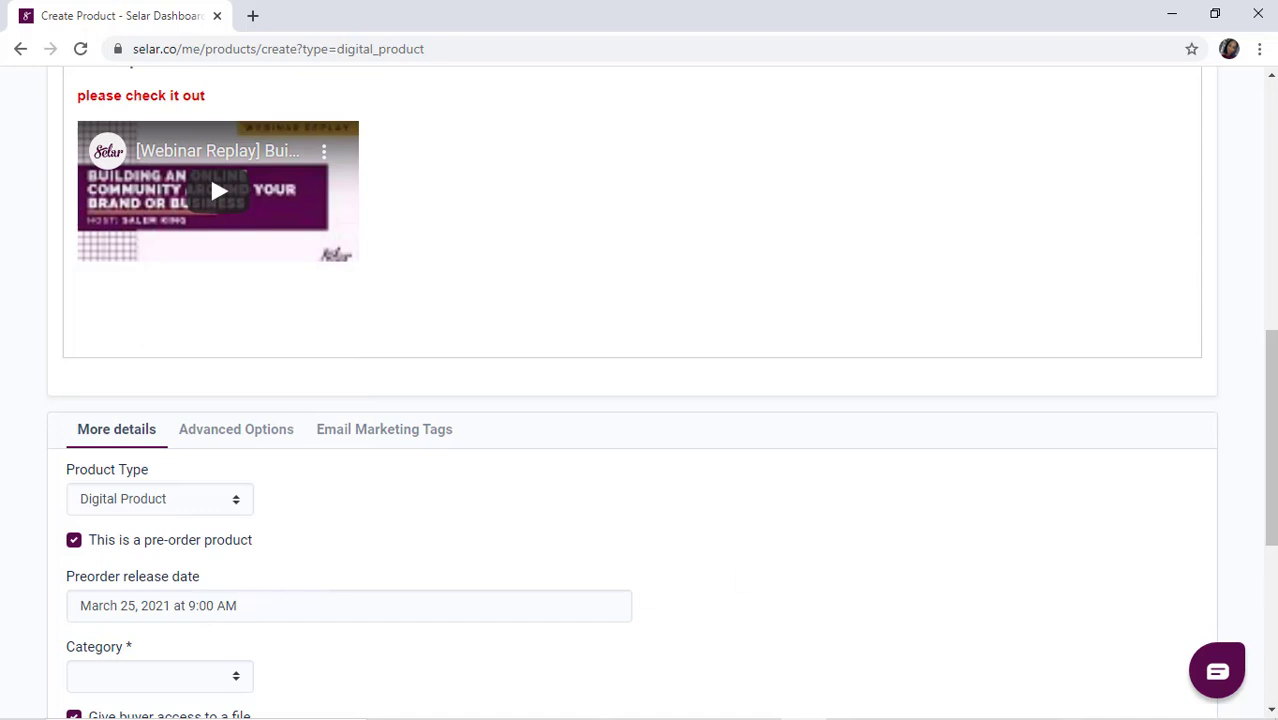
scroll(1271, 711, down, 5)
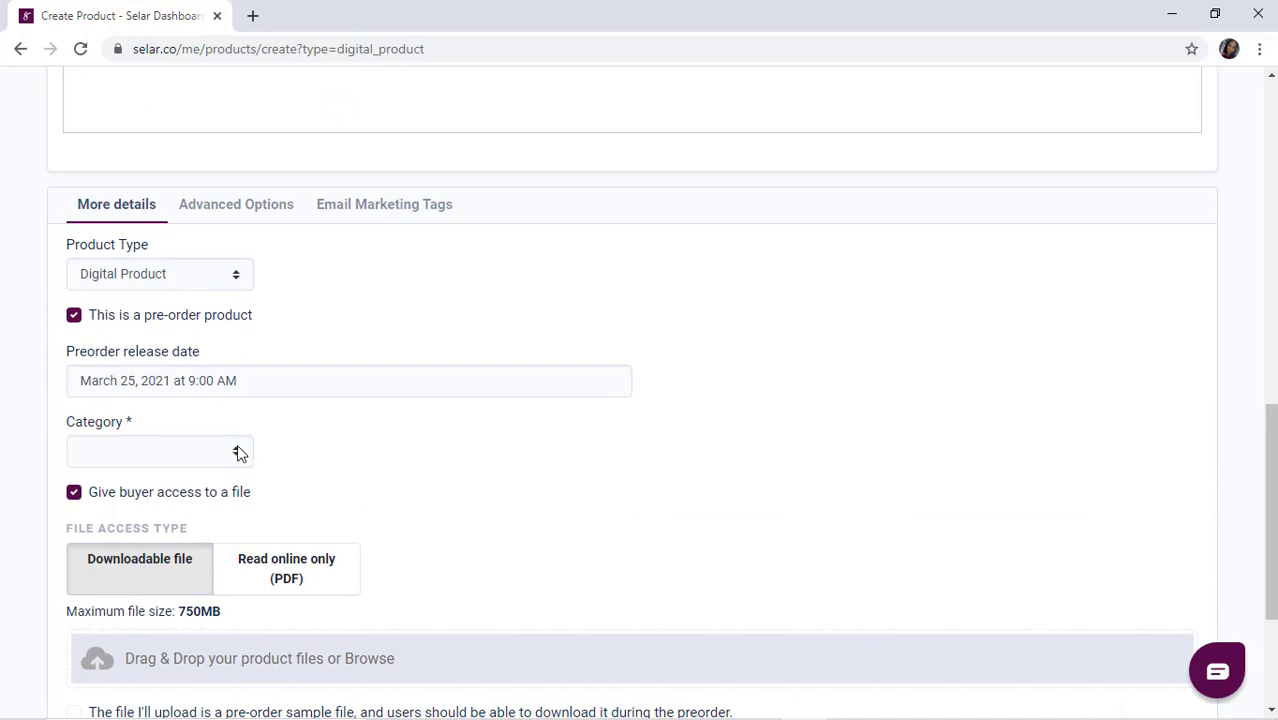
click(240, 454)
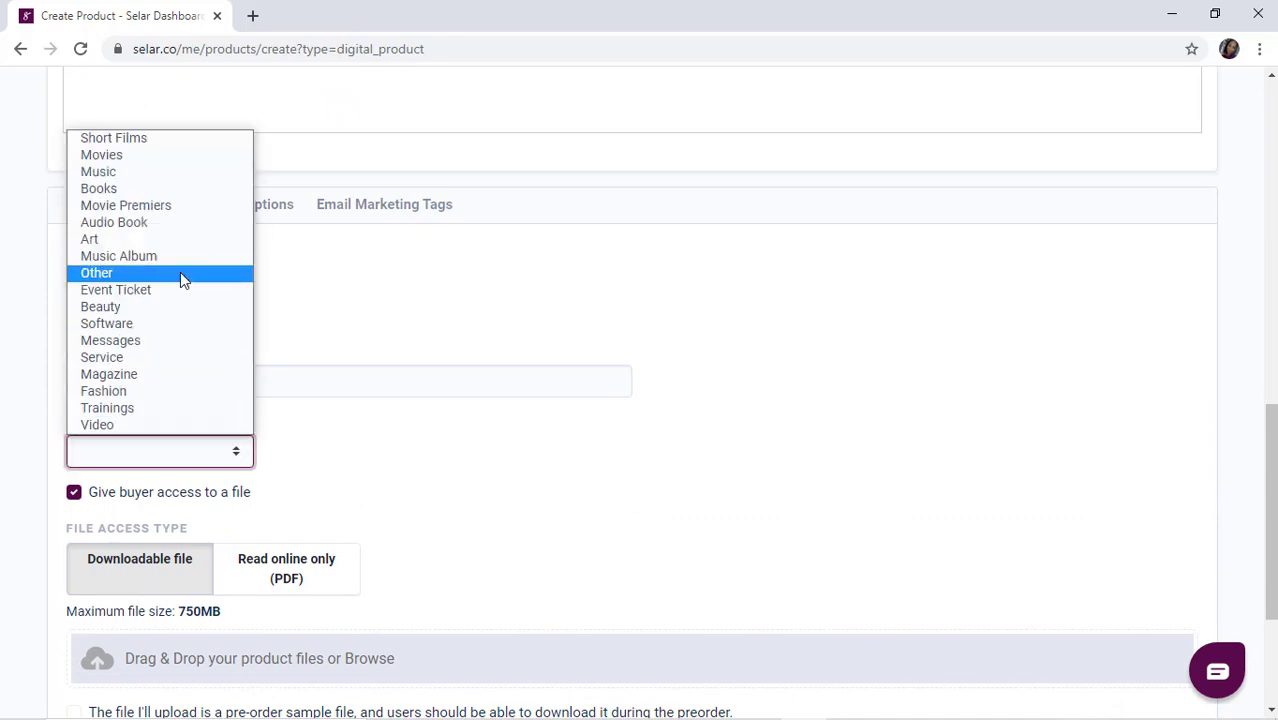
click(117, 190)
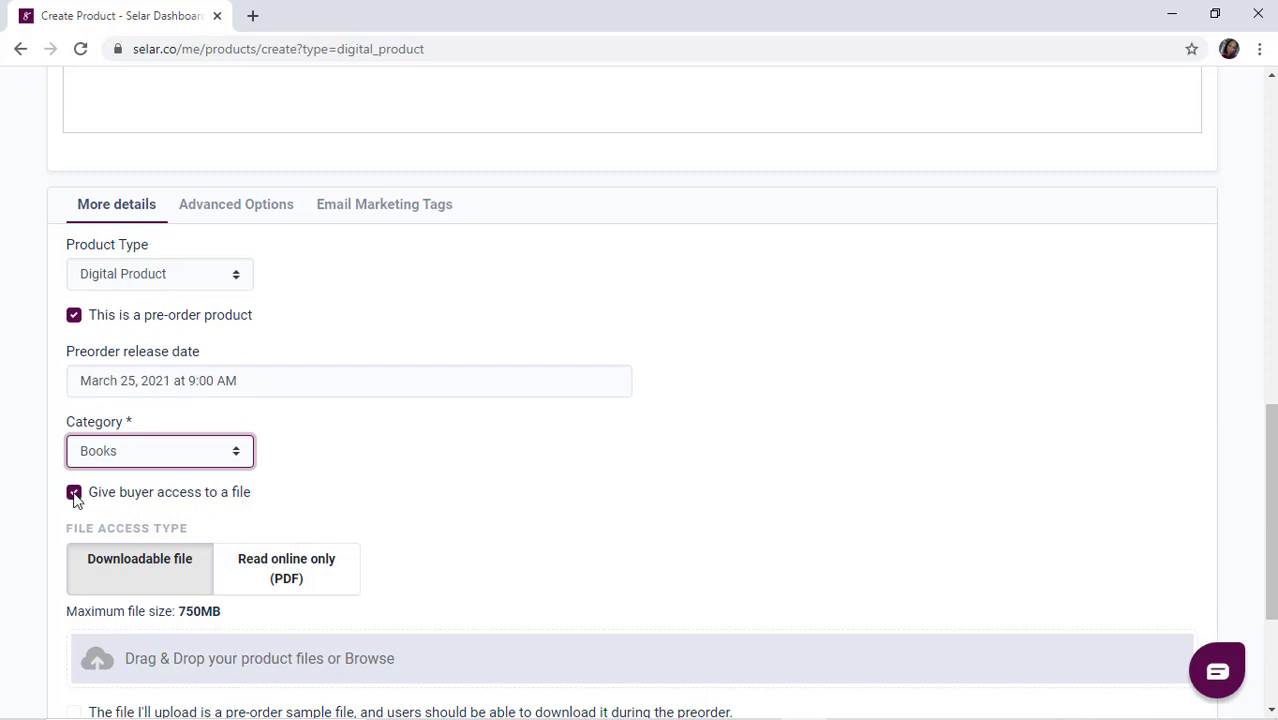
Upload the PDF "Sample file" as a downloadable pre-order sample available during the preorder, and create the product
scroll(739, 491, down, 1)
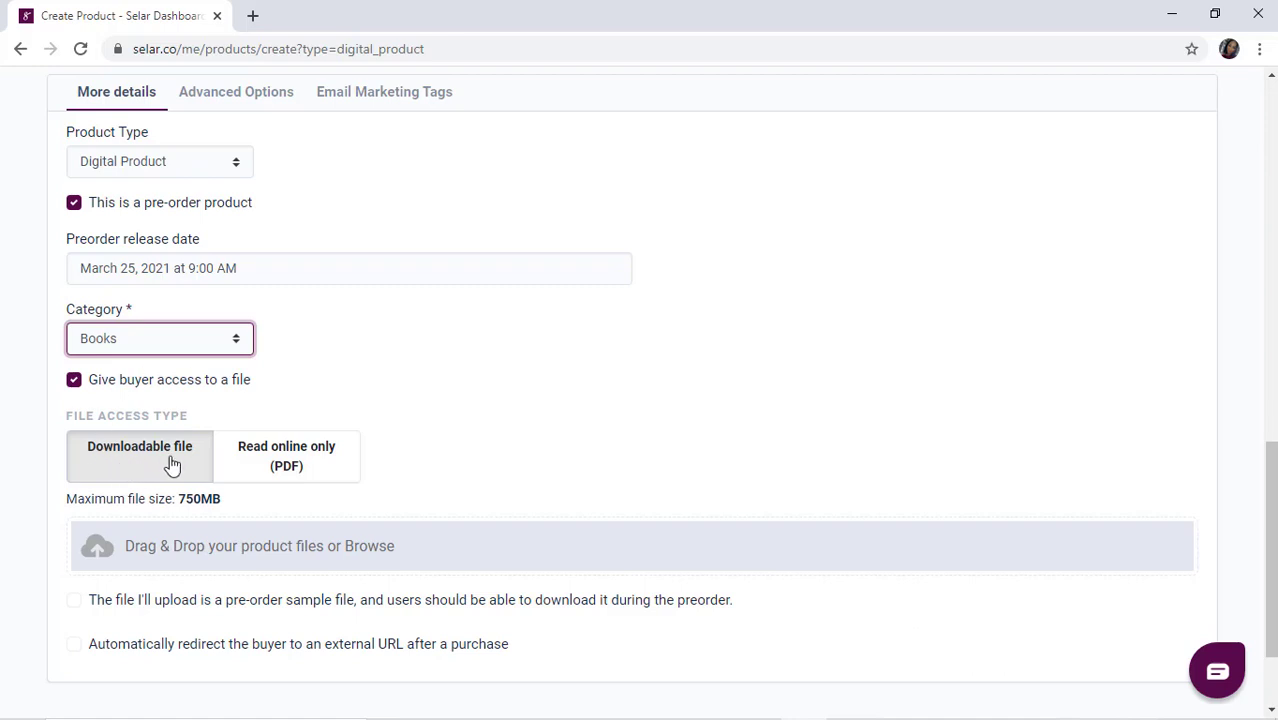
click(338, 557)
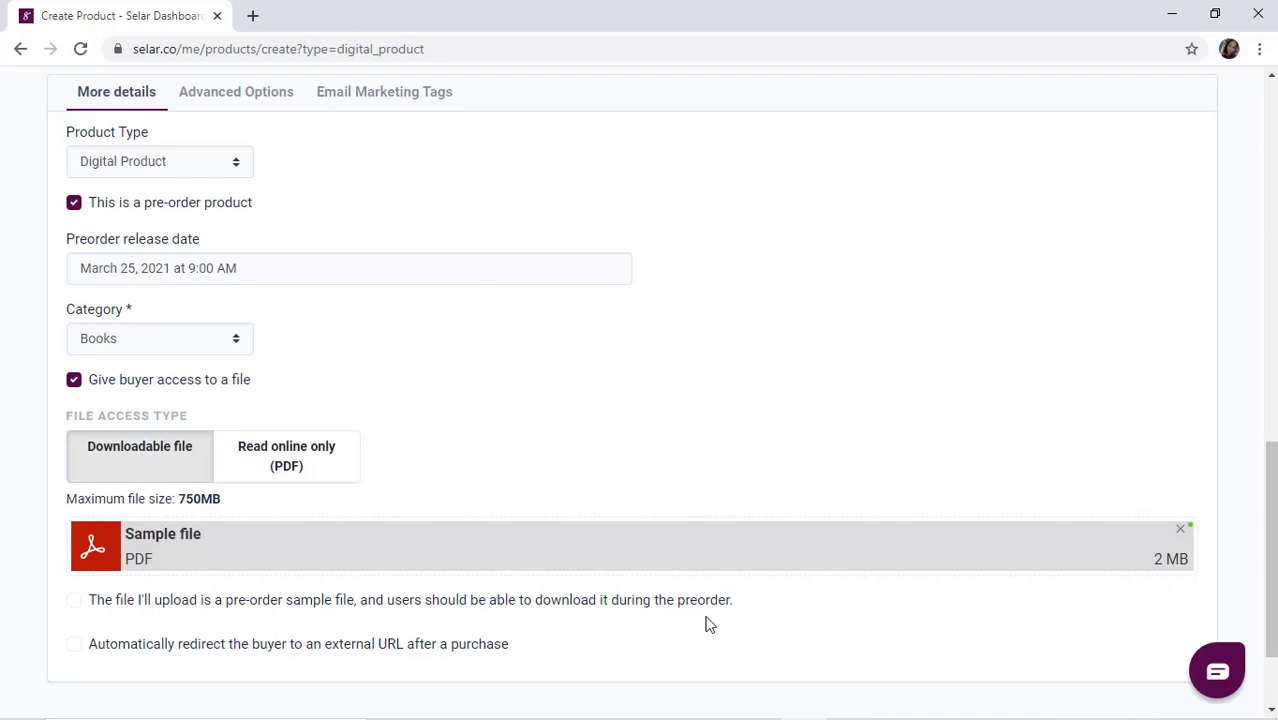
click(74, 602)
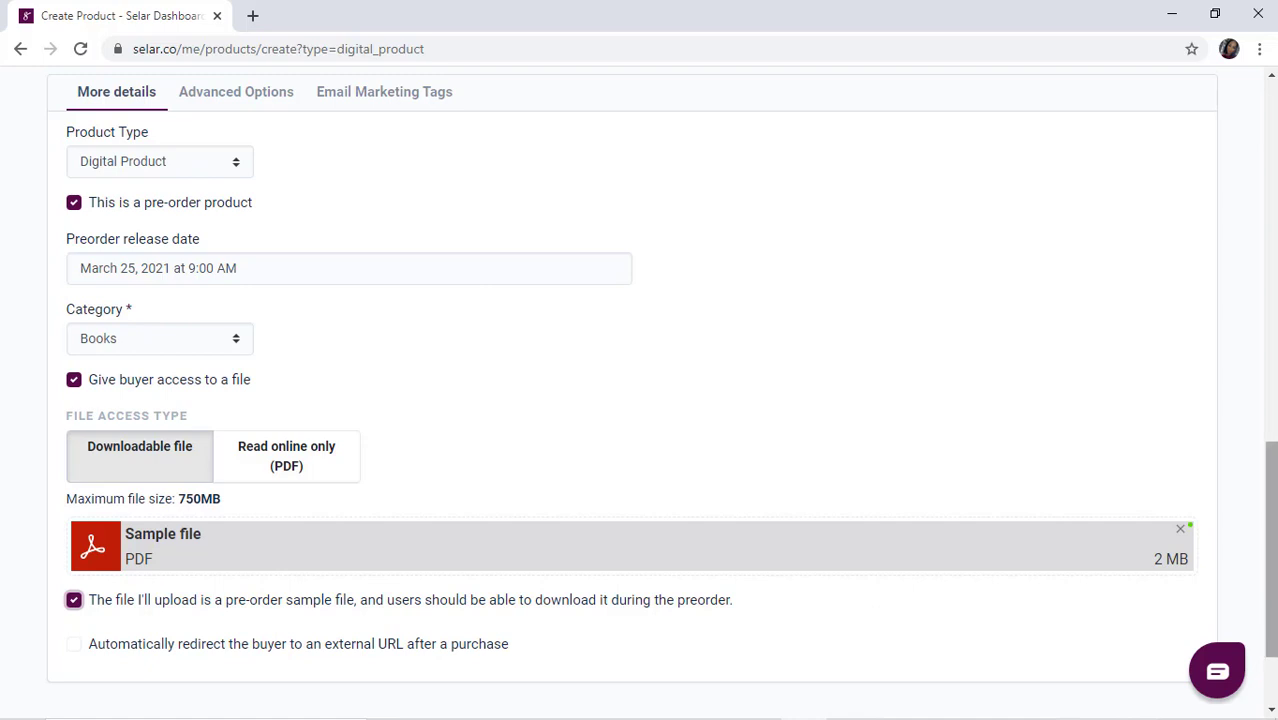
scroll(1200, 640, down, 3)
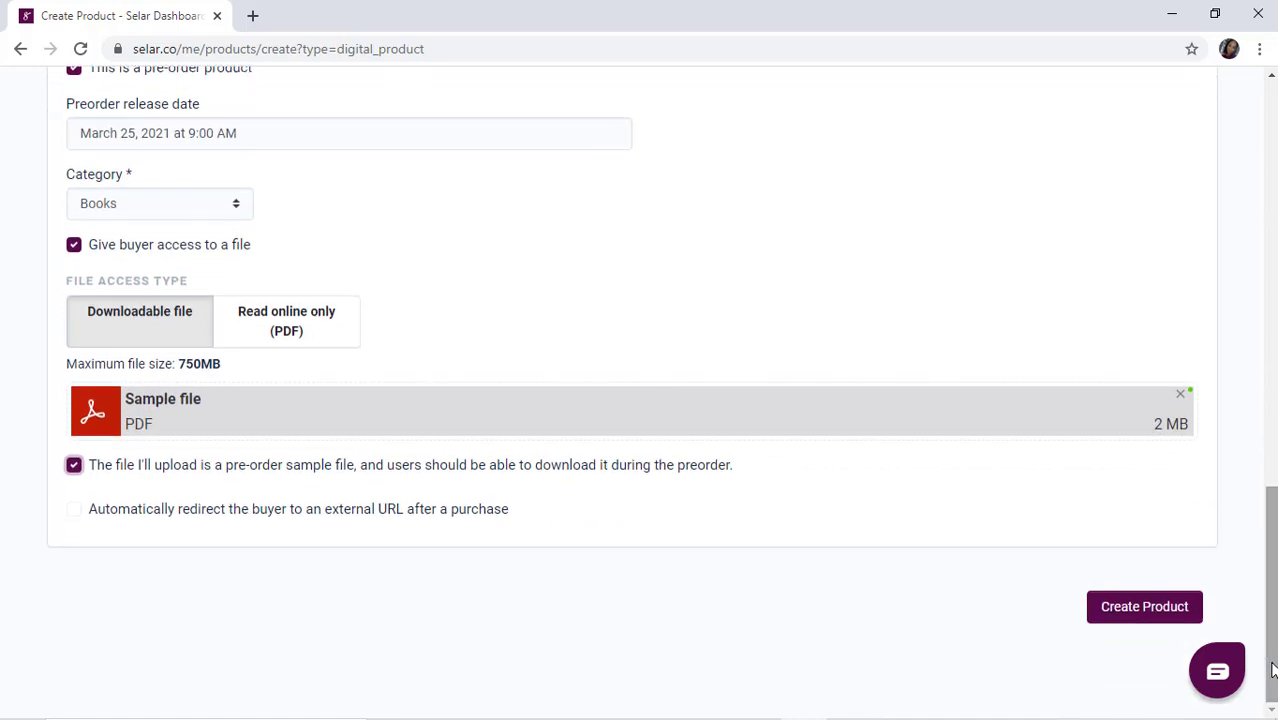
click(1152, 617)
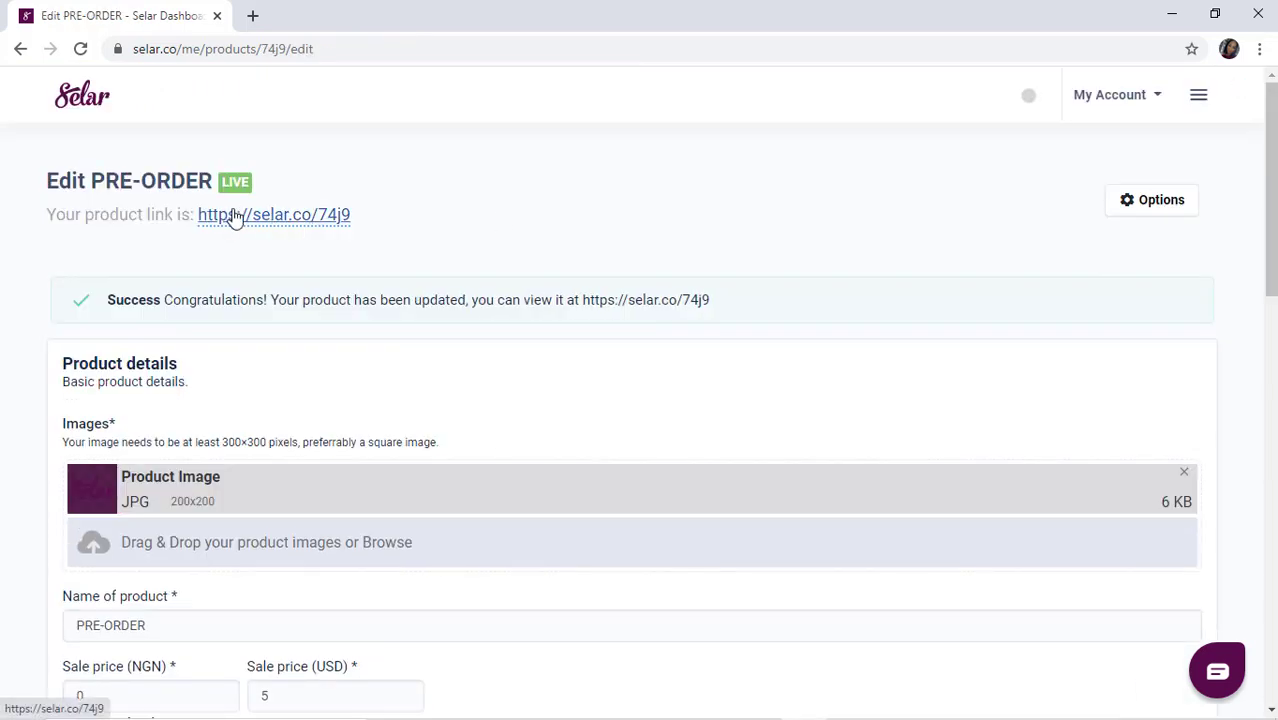
Open the product's public page from its link, place a free preorder, and view the purchase receipt
click(271, 226)
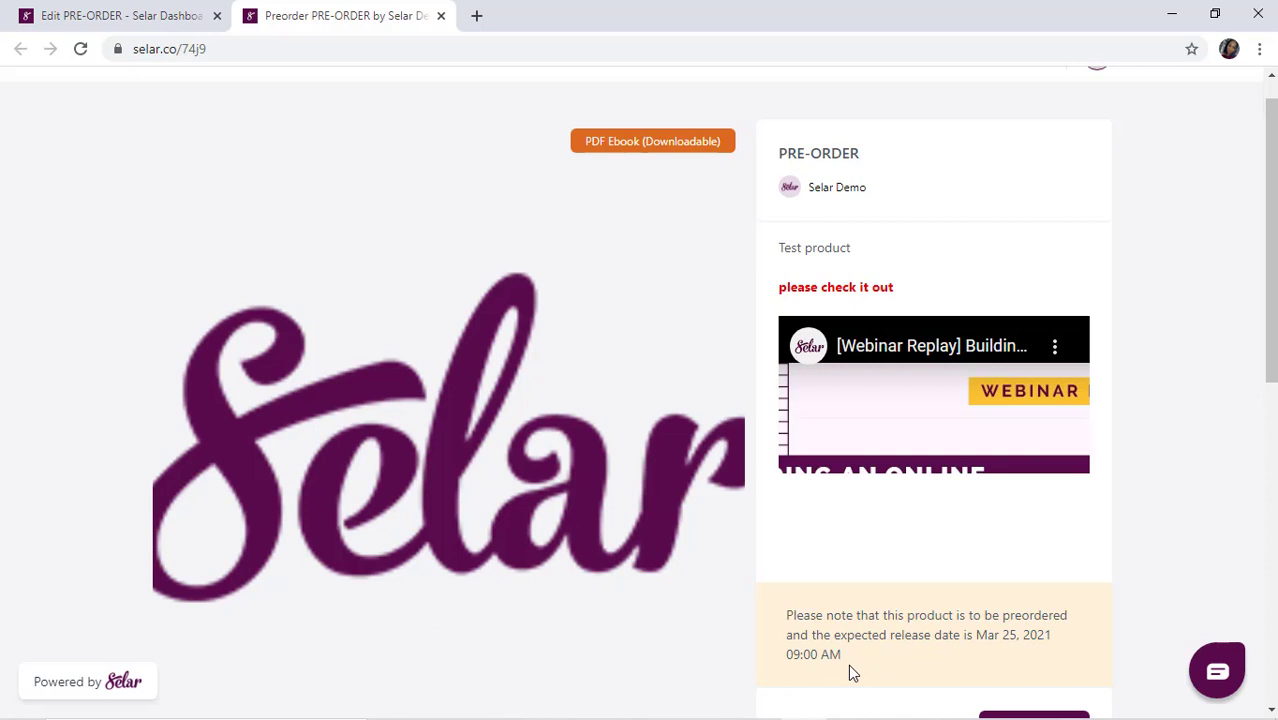
scroll(848, 664, down, 1)
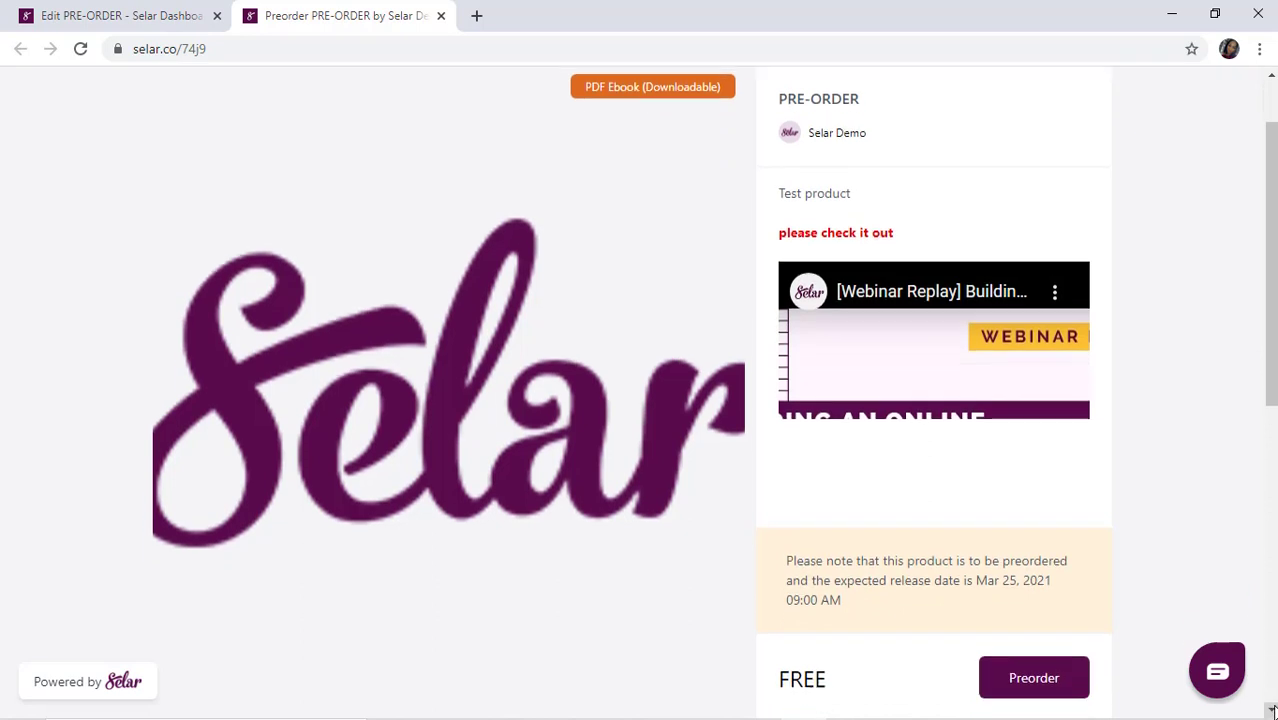
click(1016, 625)
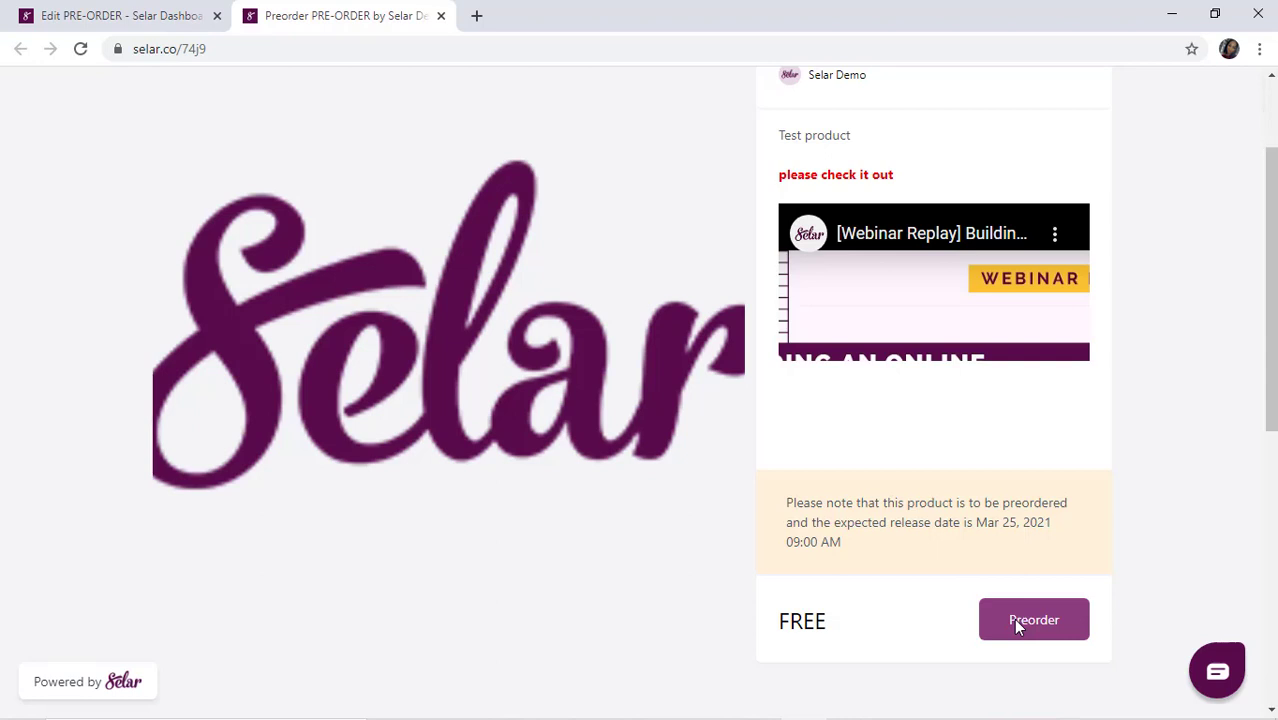
click(1018, 628)
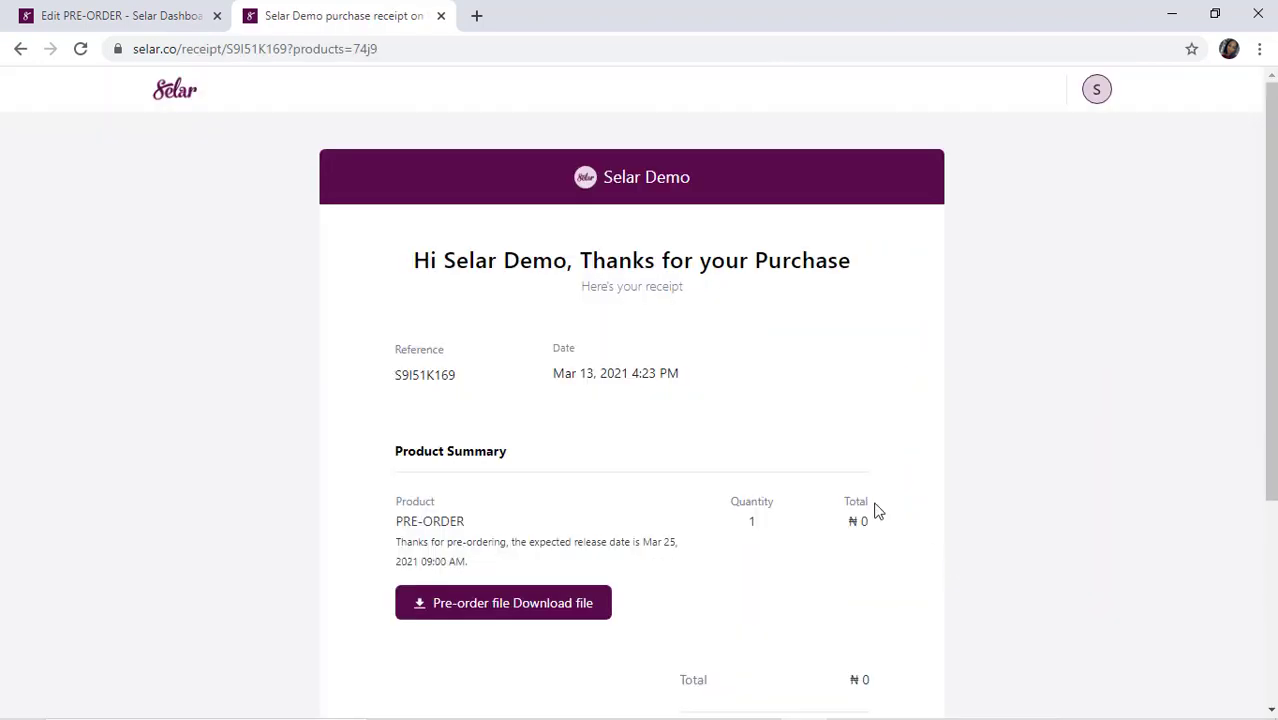
click(1270, 709)
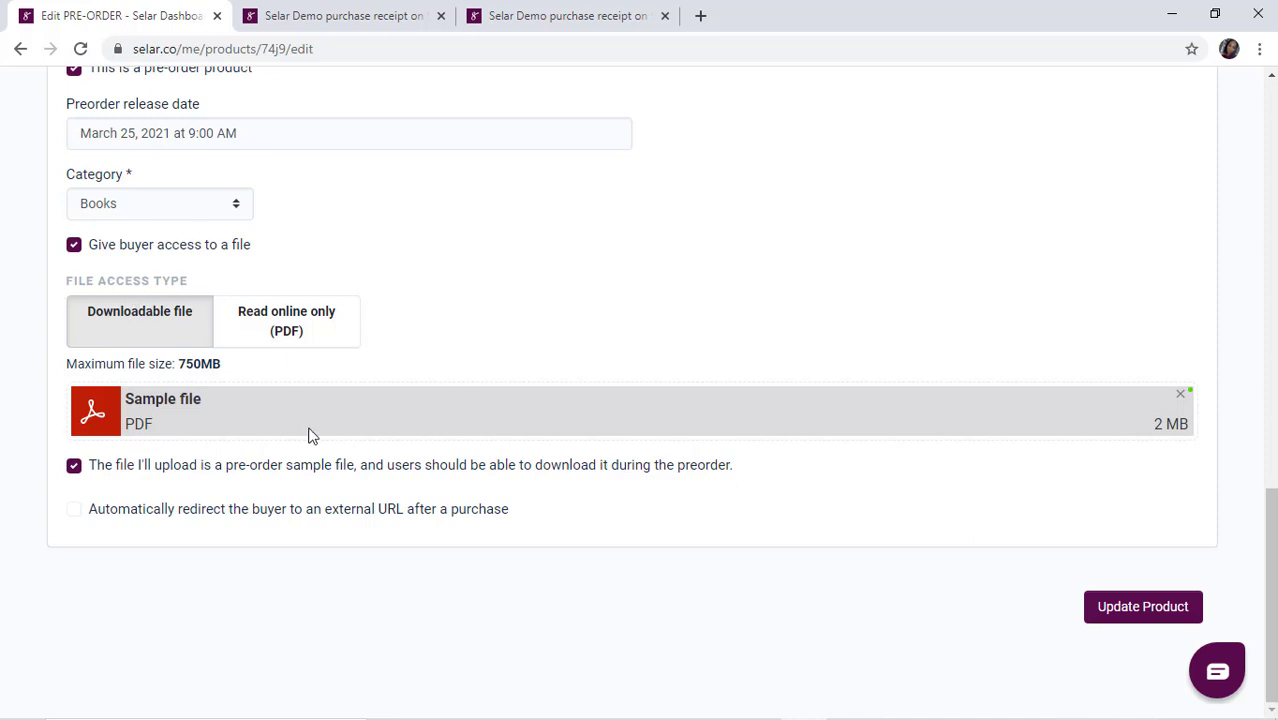
Delete the sample PDF, turn off the pre-order sample and buyer file access options, and update the product
click(1180, 395)
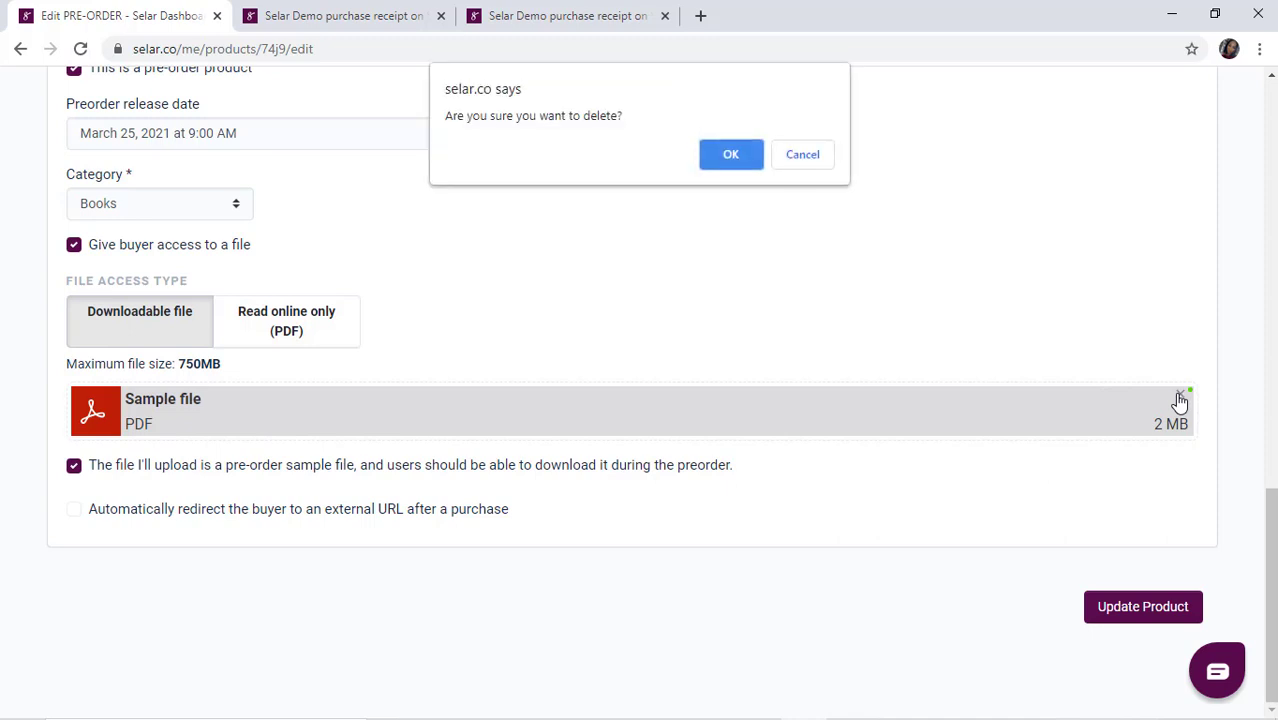
click(737, 158)
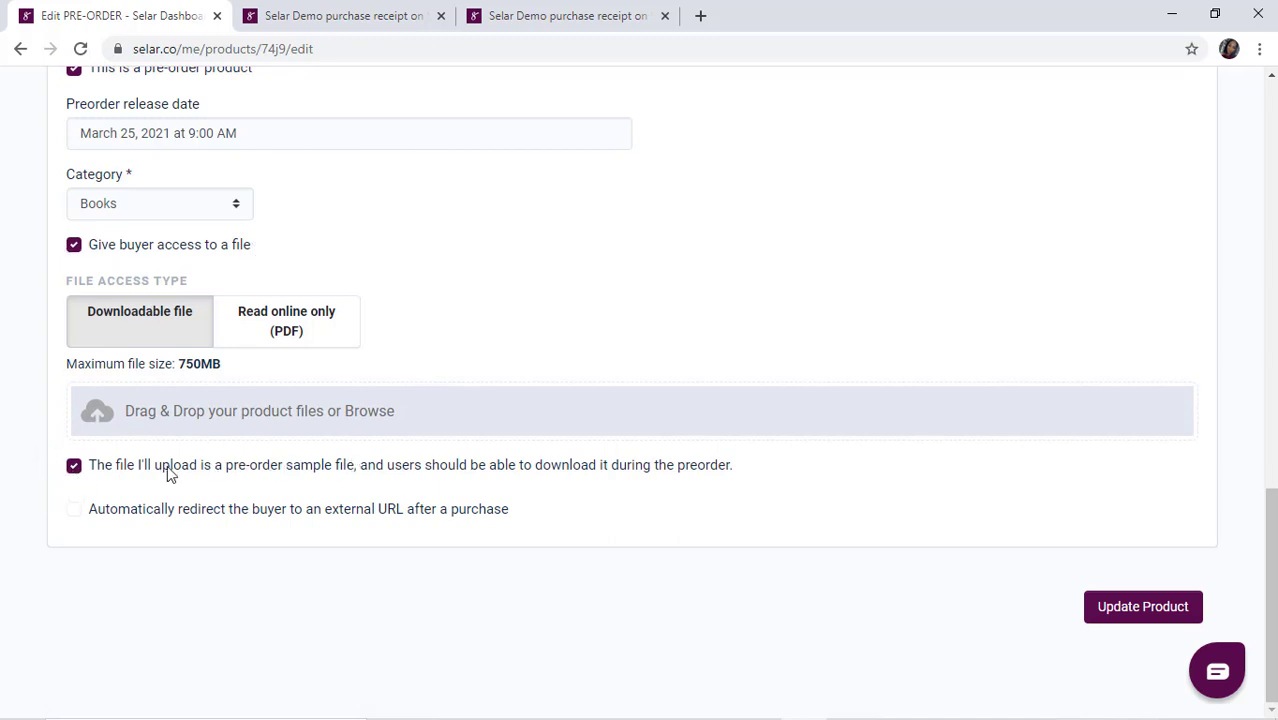
click(73, 468)
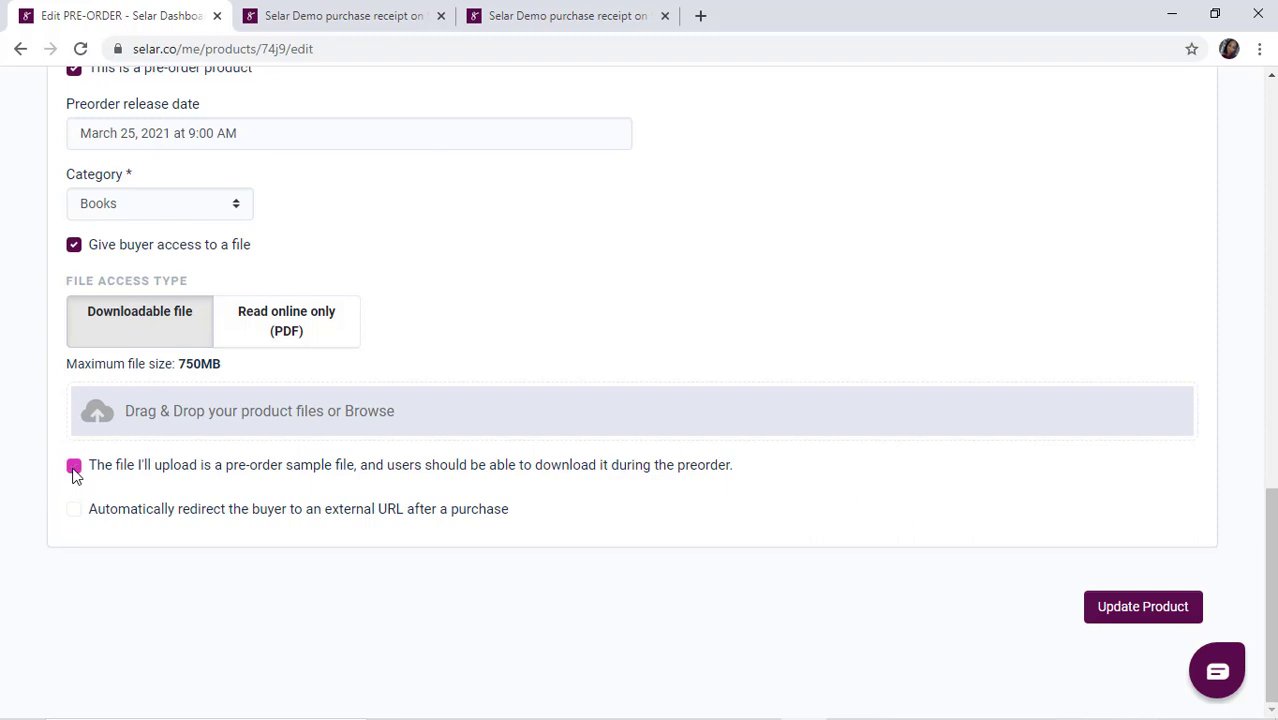
click(76, 250)
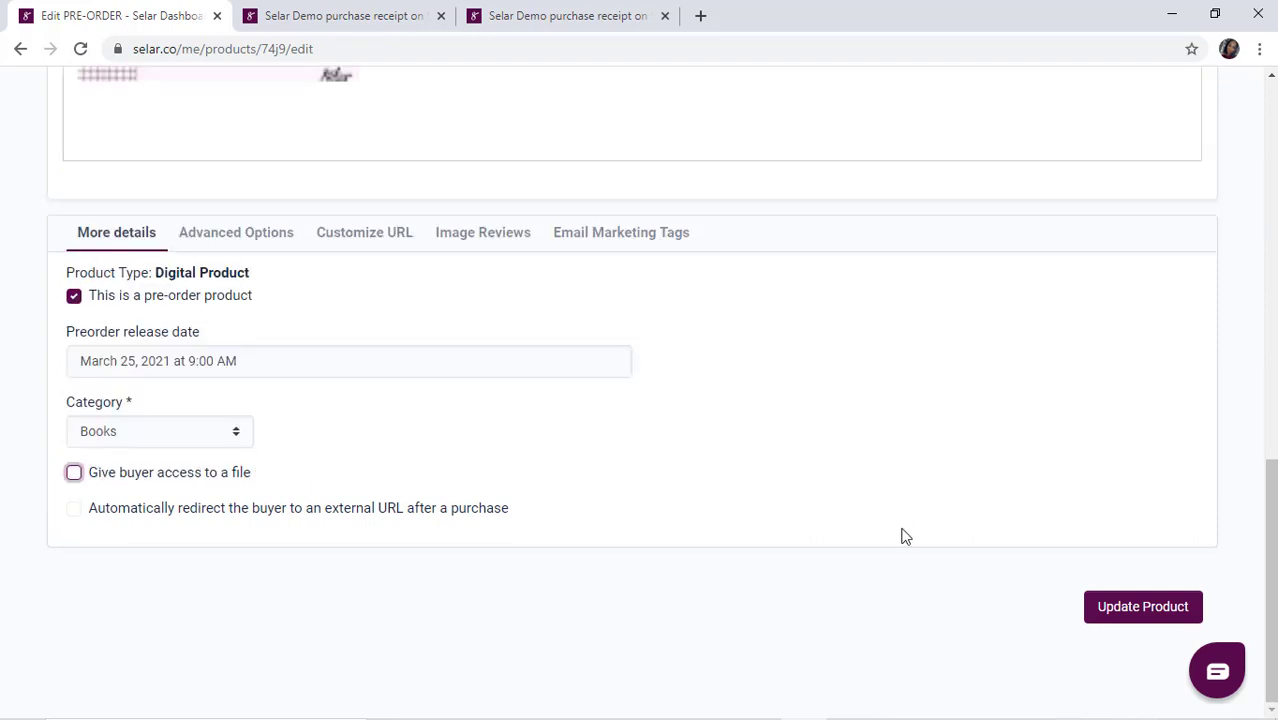
click(1136, 606)
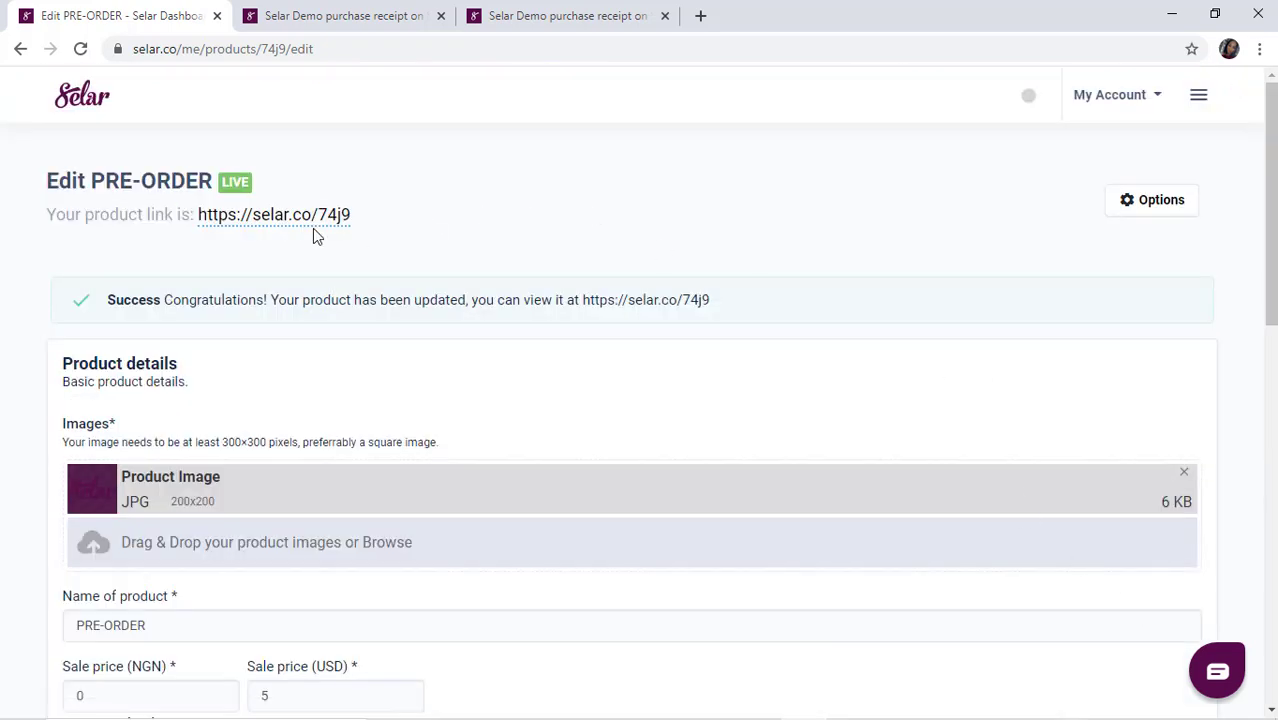
Open the updated product's public page from its link and place another free preorder
click(254, 224)
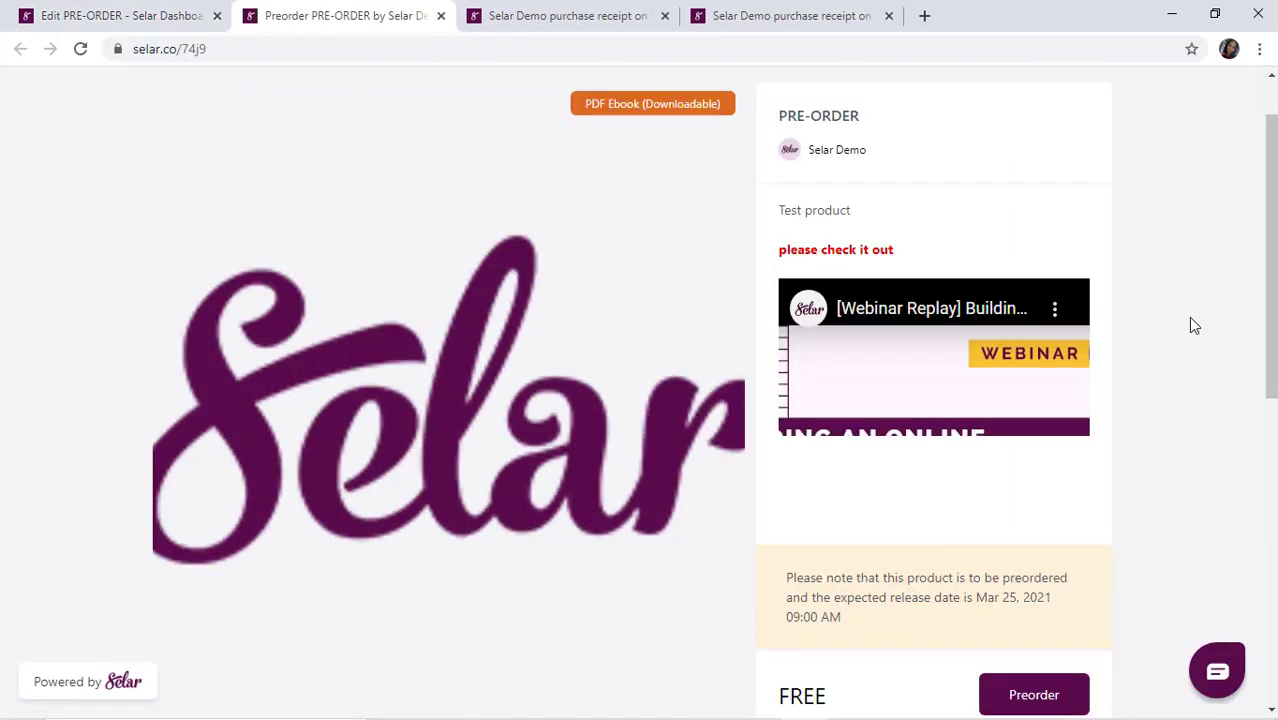
click(1025, 700)
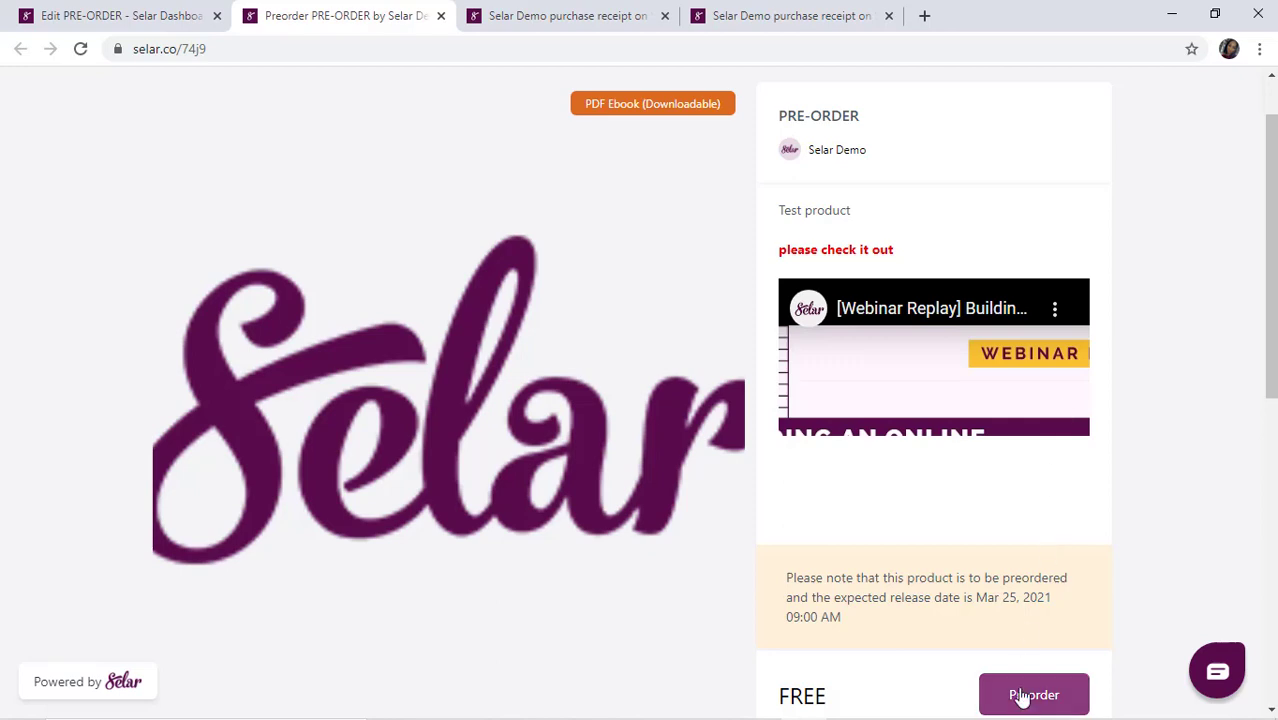
click(1018, 642)
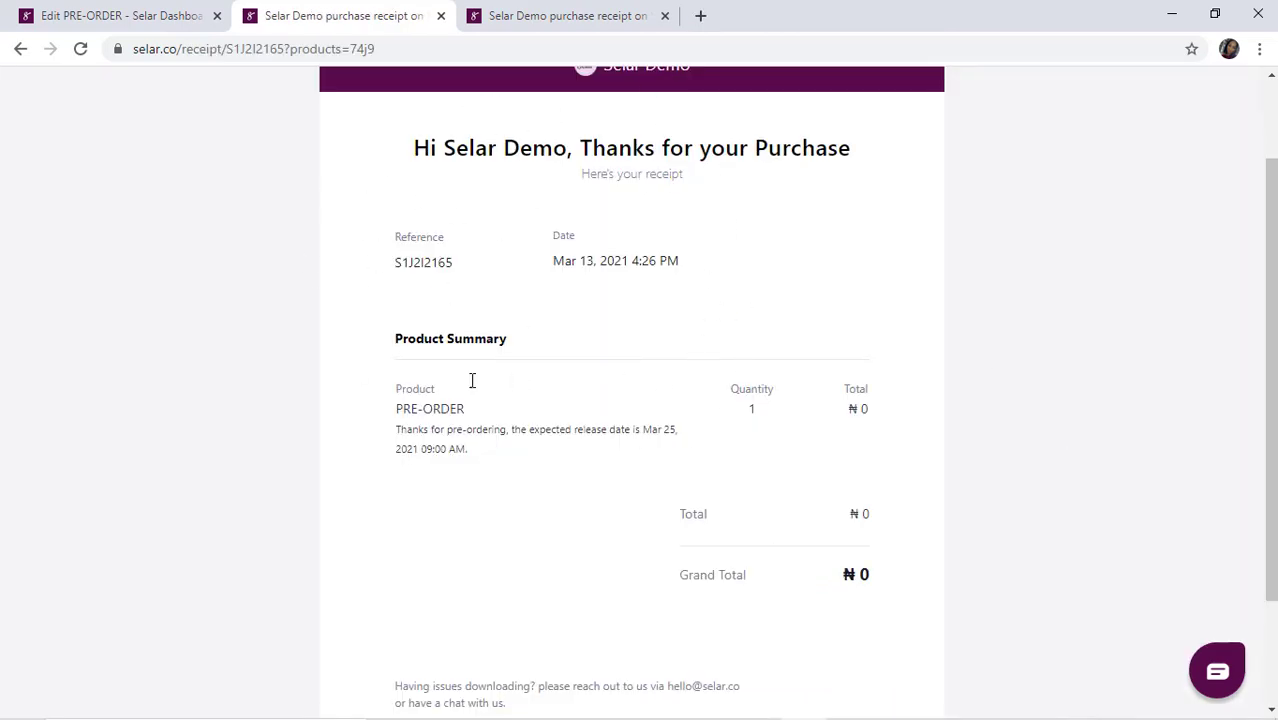
Review the product's edit page and compare the receipts of the preorders made with and without a sample file
click(133, 20)
scroll(463, 146, down, 10)
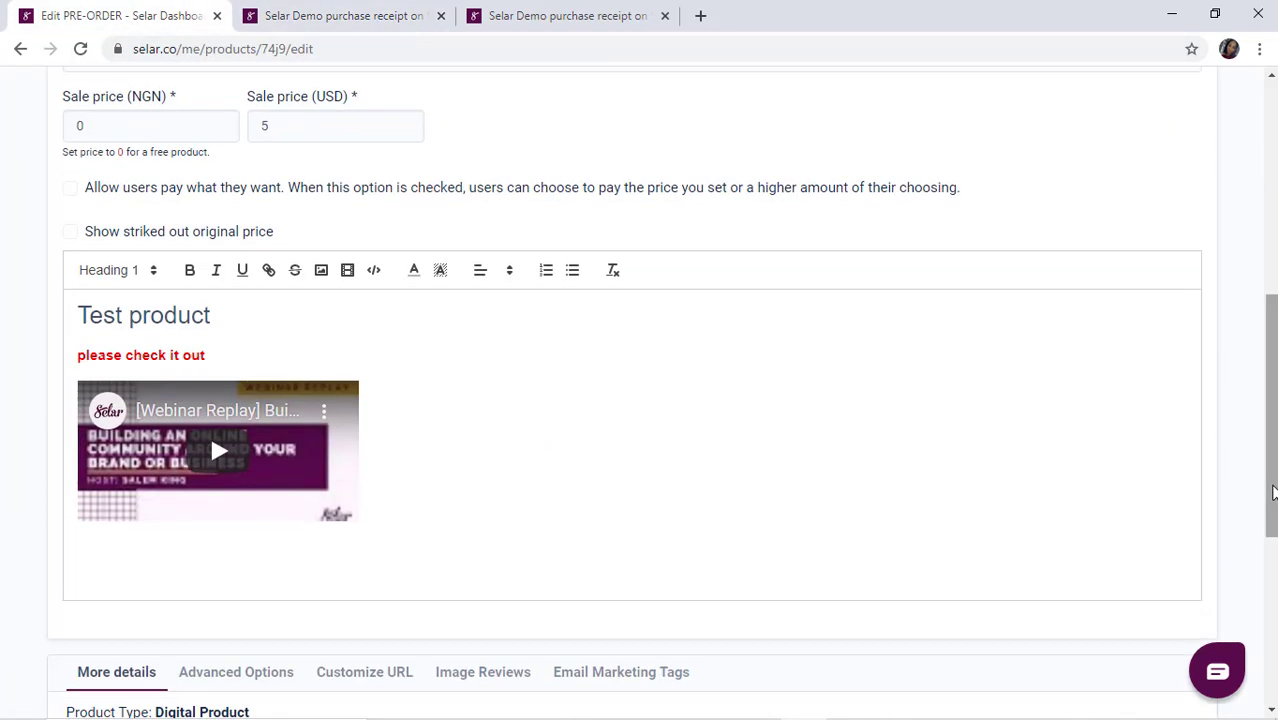
key(ctrl+Tab)
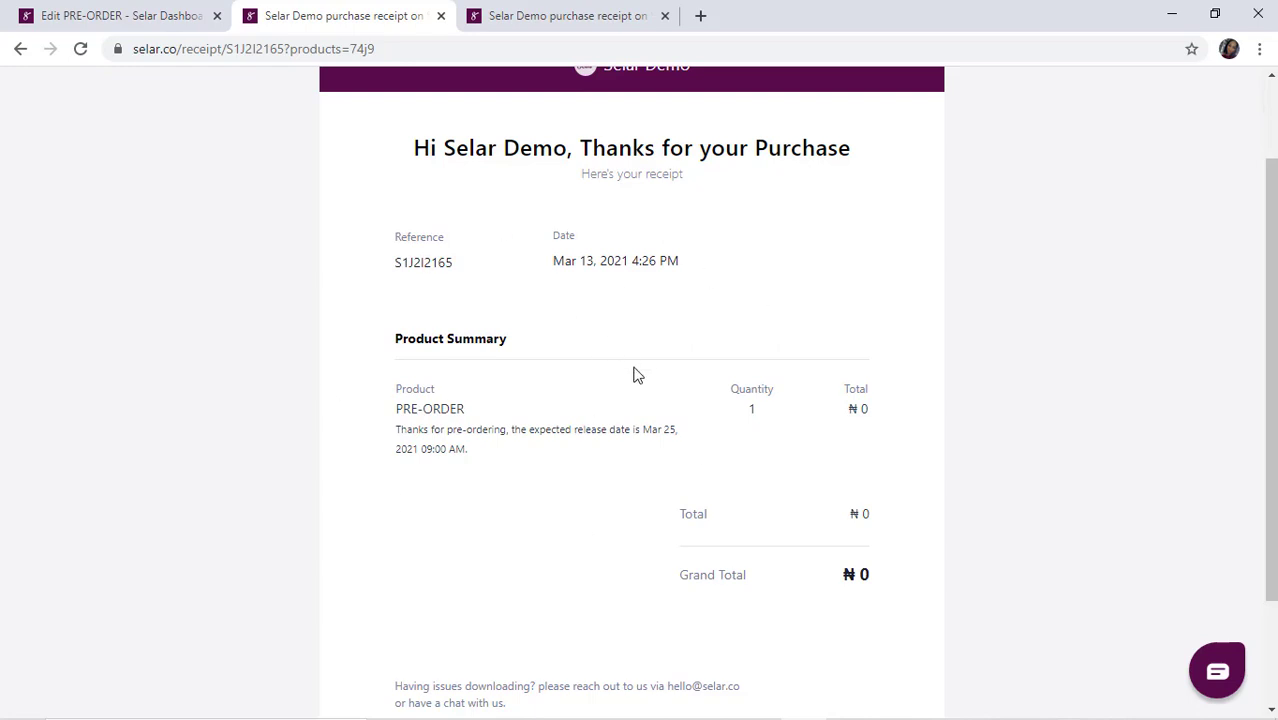
click(552, 18)
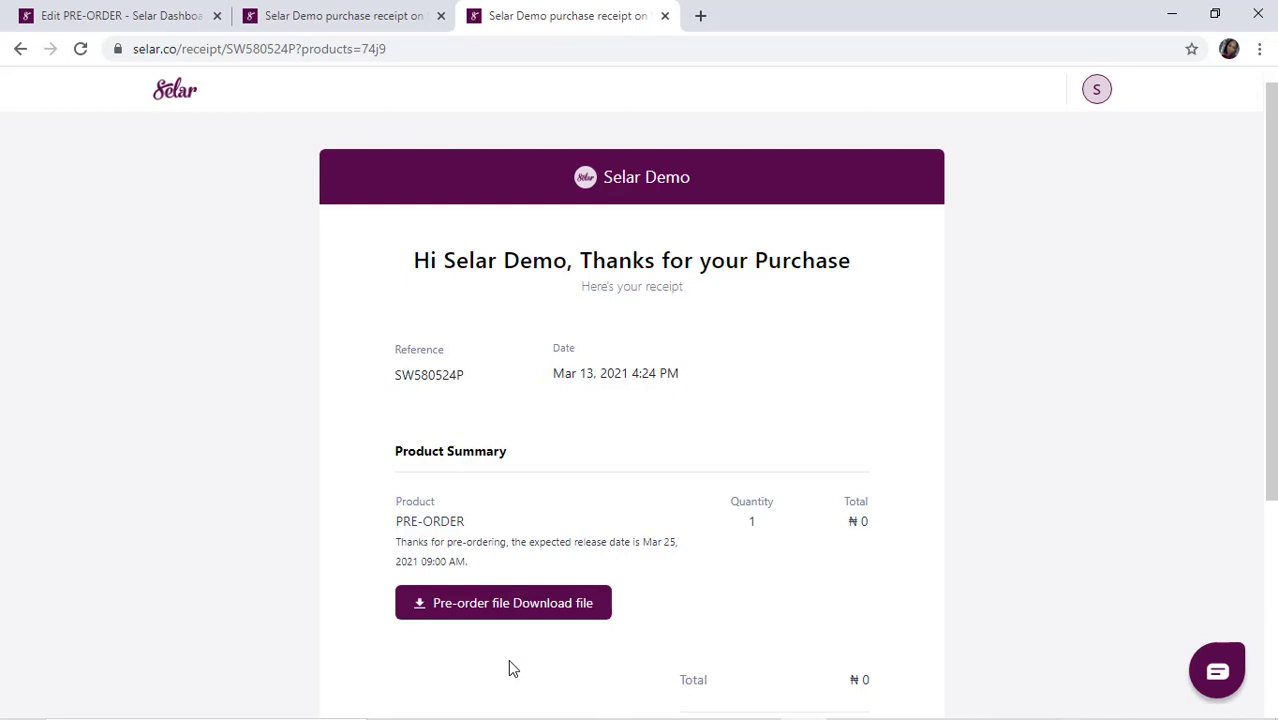
click(338, 18)
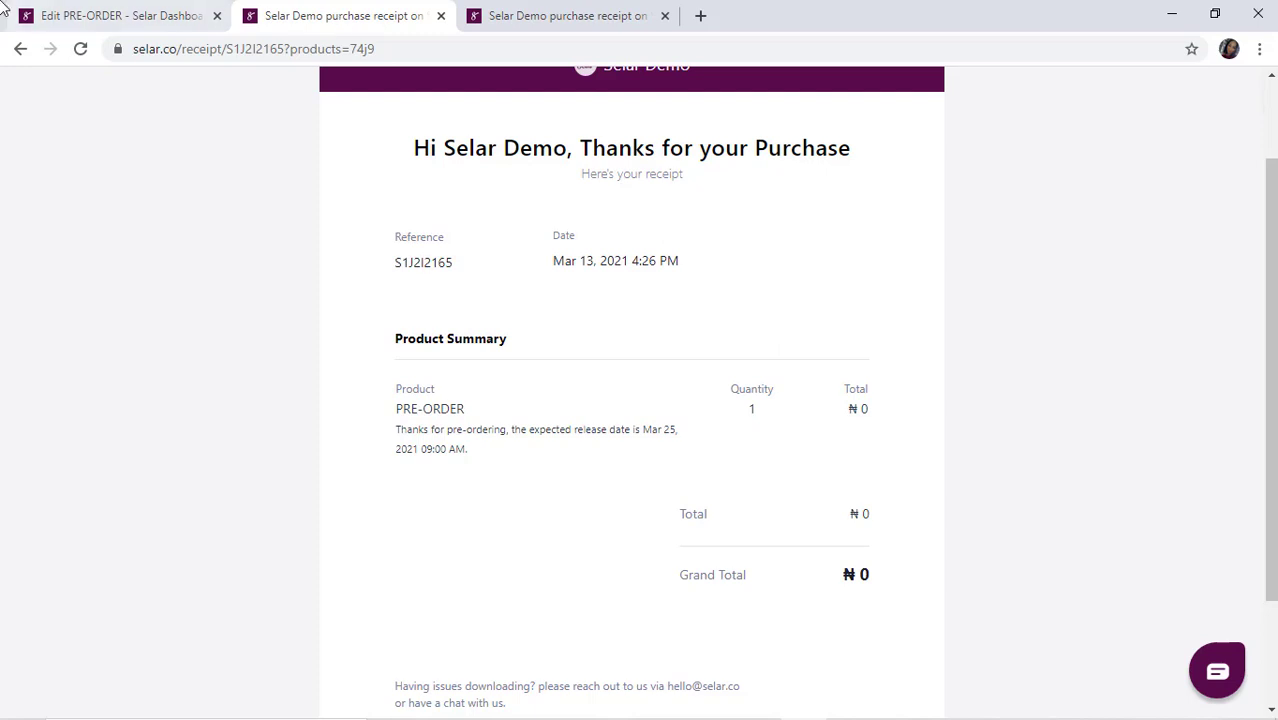
Return to the product's edit page and turn on "Give buyer access to a file" again
click(87, 10)
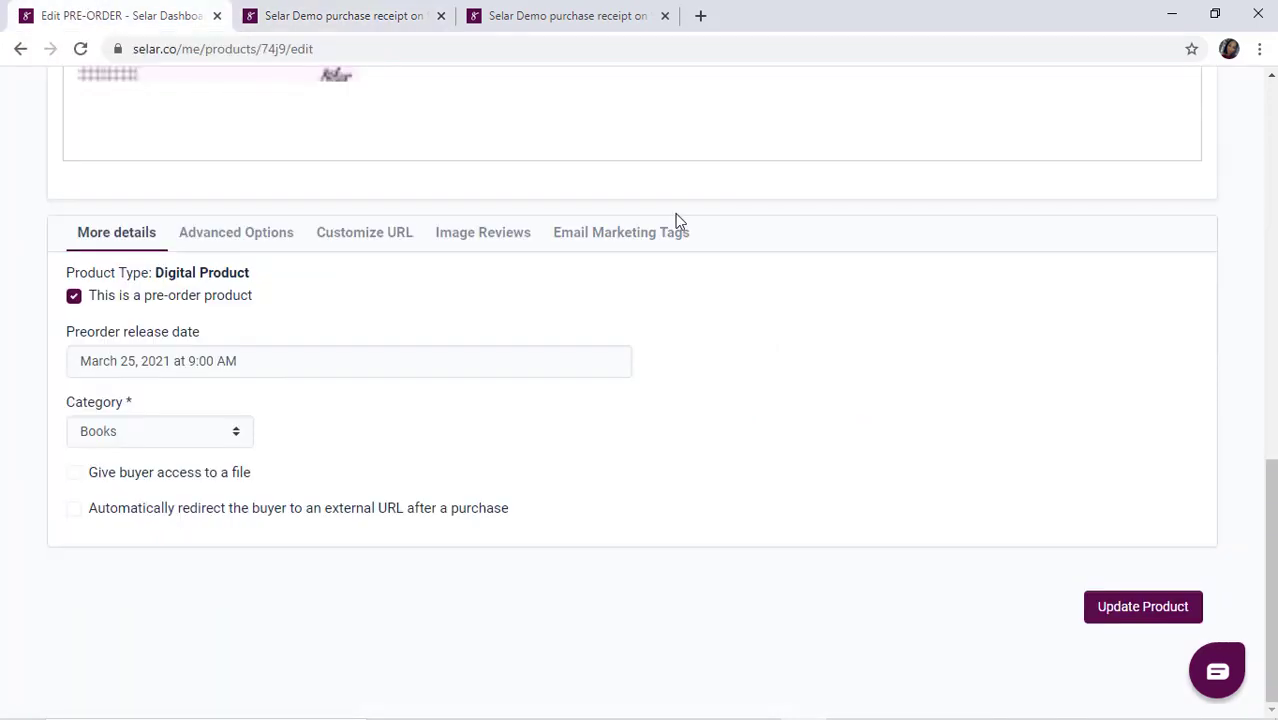
scroll(210, 562, up, 5)
scroll(210, 562, up, 5)
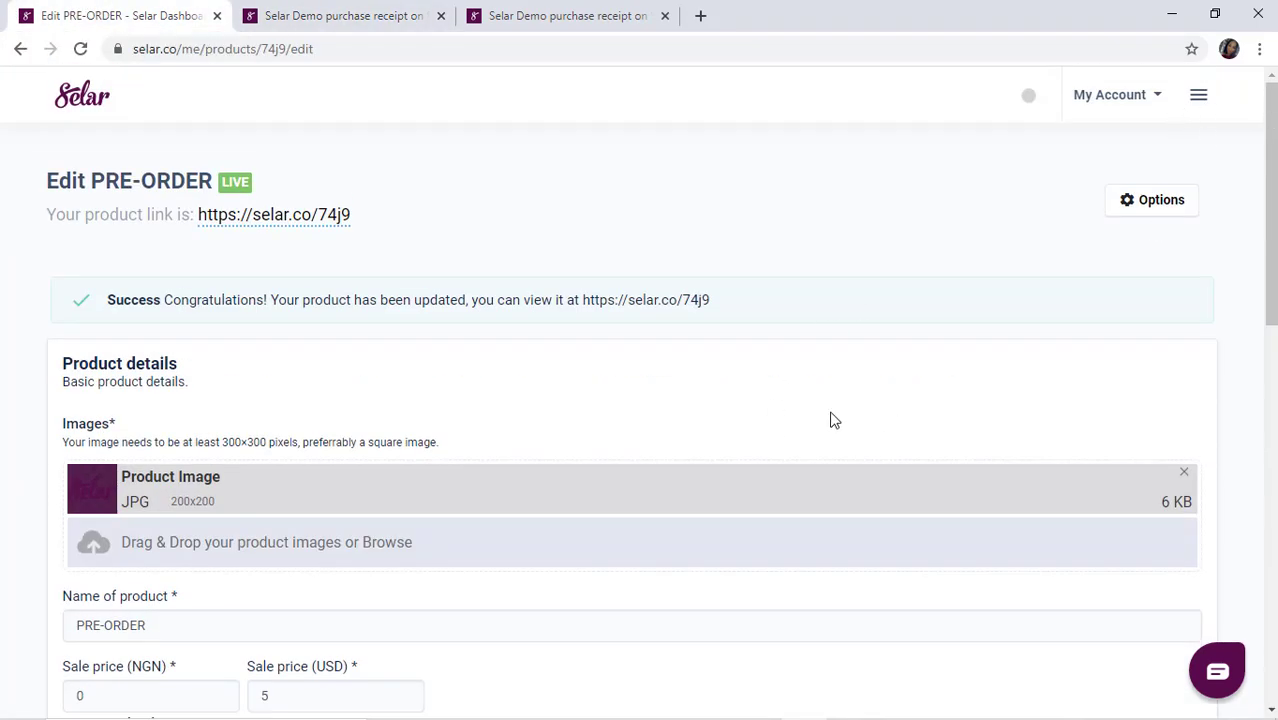
click(1270, 455)
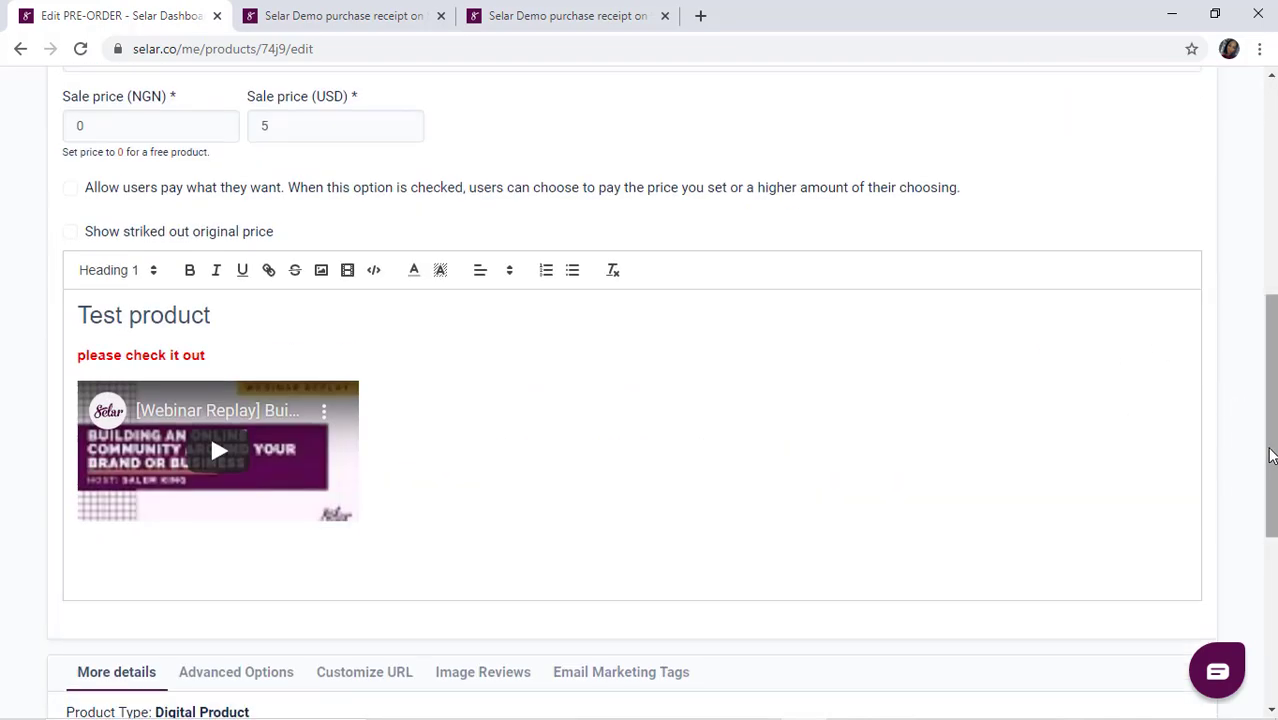
click(1270, 566)
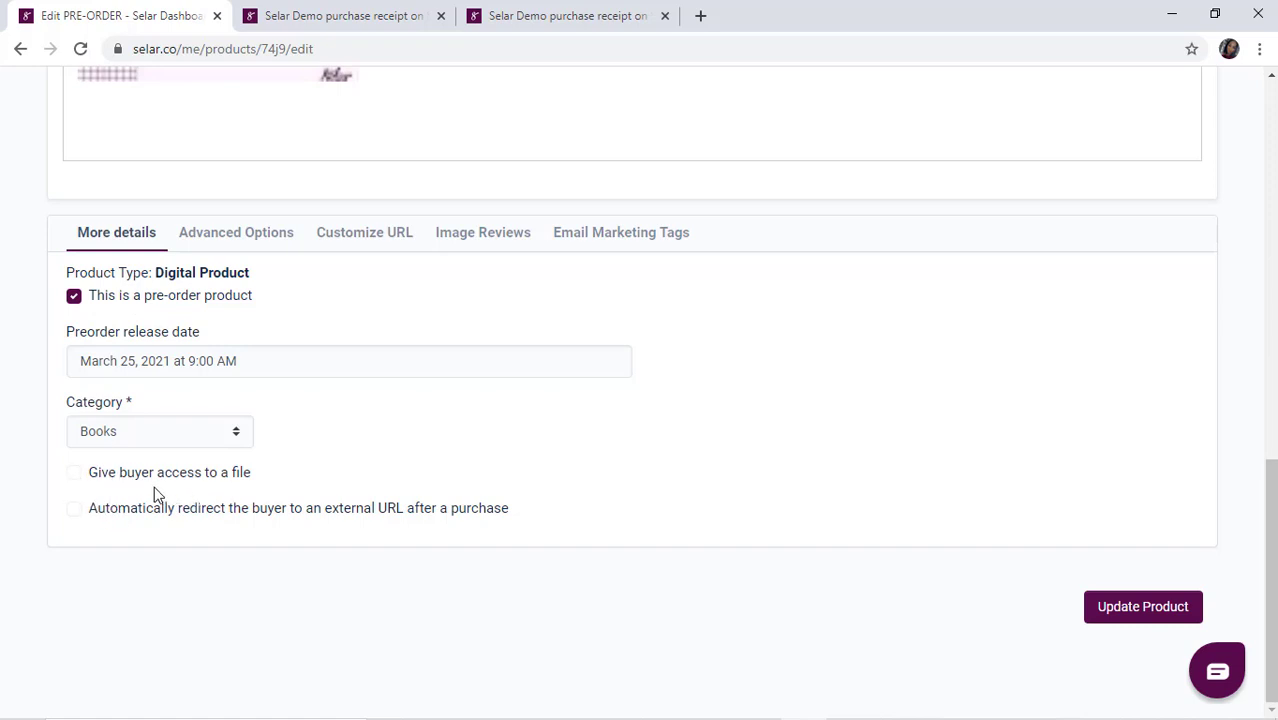
click(73, 476)
scroll(262, 380, down, 2)
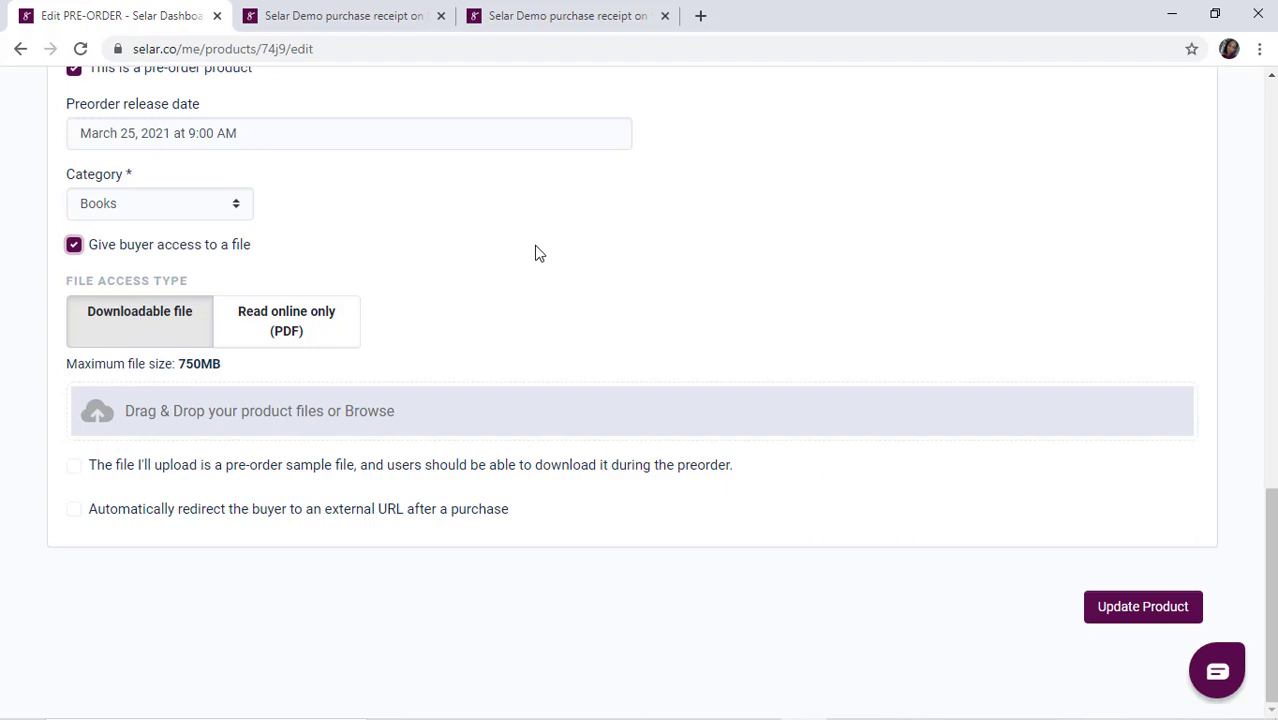
Check the receipt offering the pre-order file download, and delete the sample PDF from the product's edit page
click(555, 18)
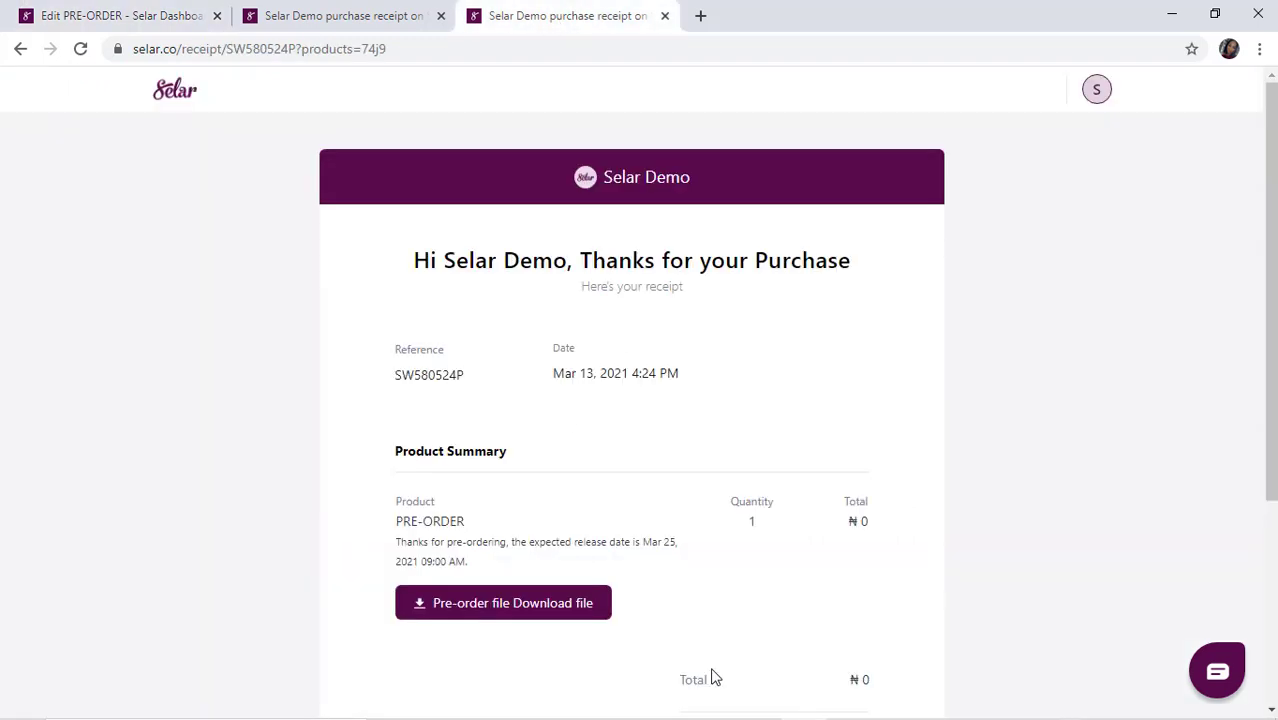
click(128, 20)
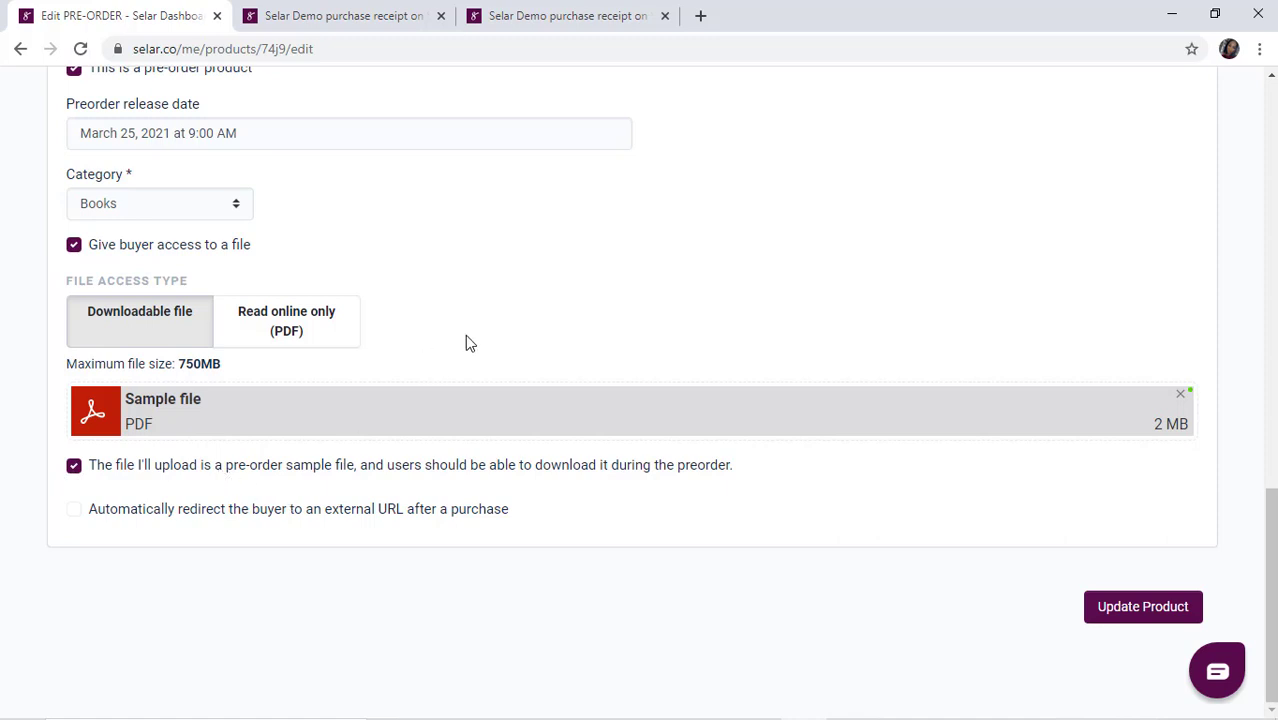
click(1181, 395)
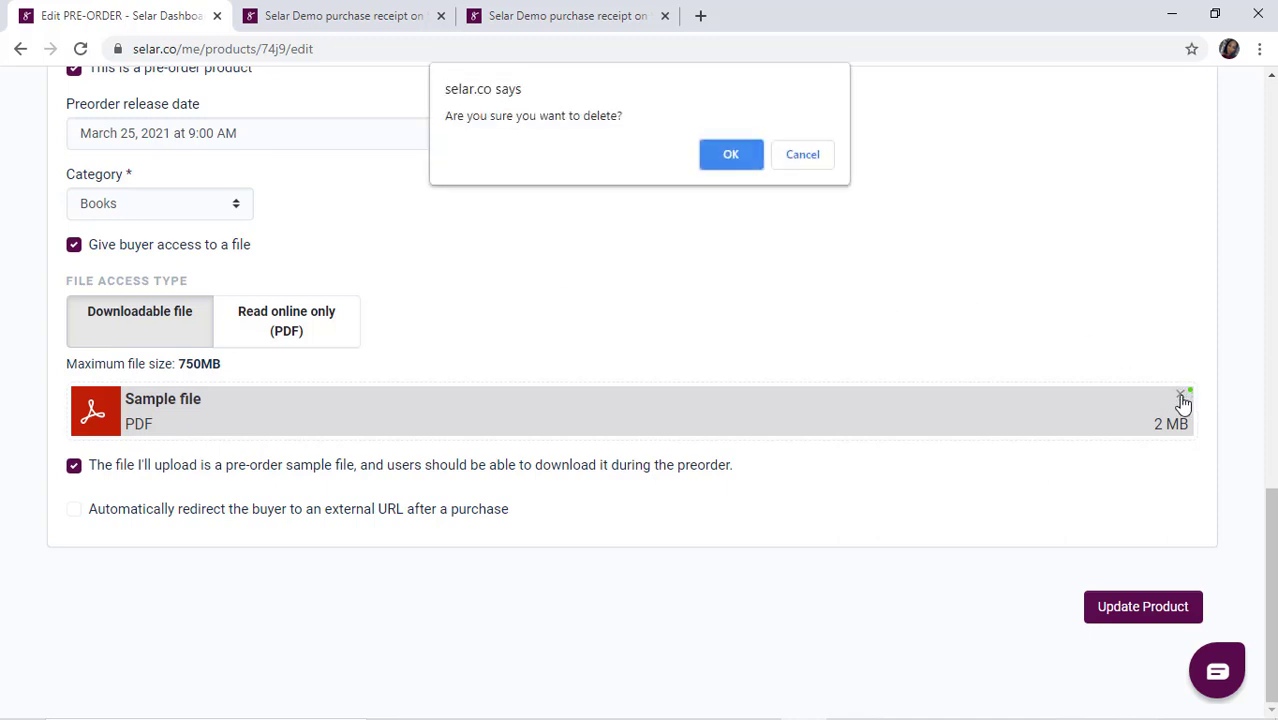
click(736, 157)
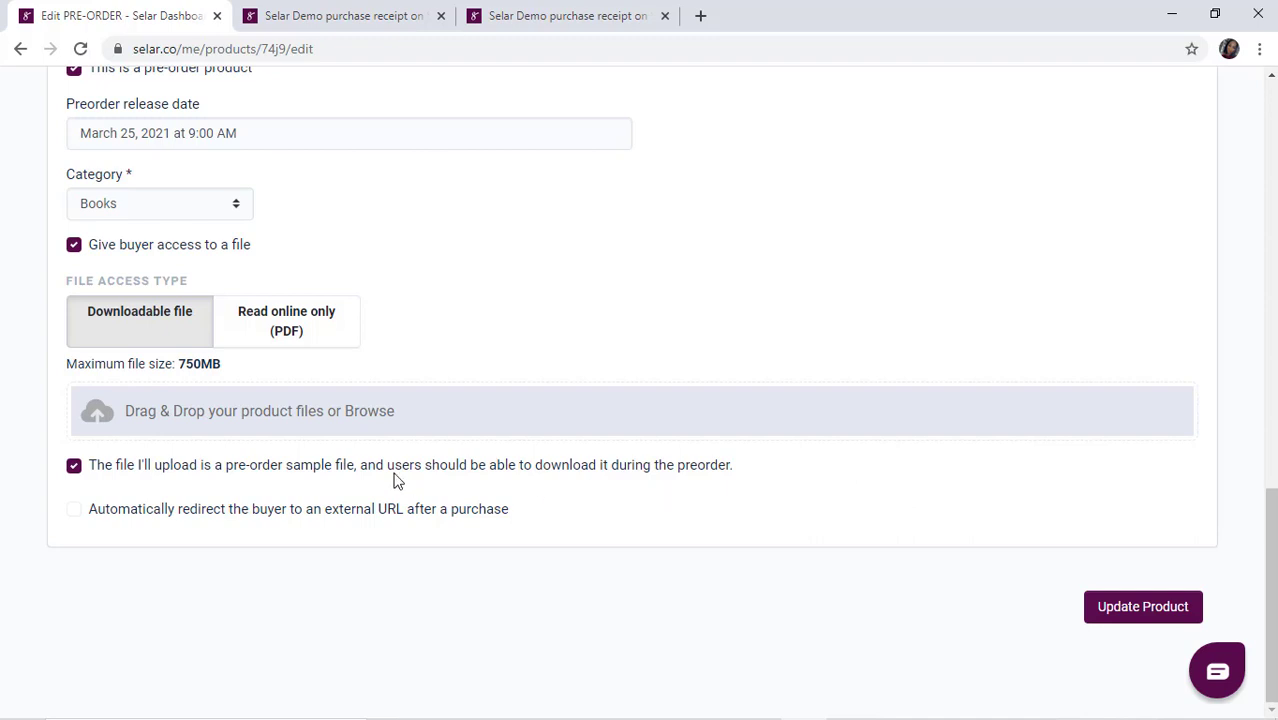
Turn off the pre-order sample file option, upload the "Correct file" PDF as the downloadable file, and update the product
click(78, 468)
click(368, 411)
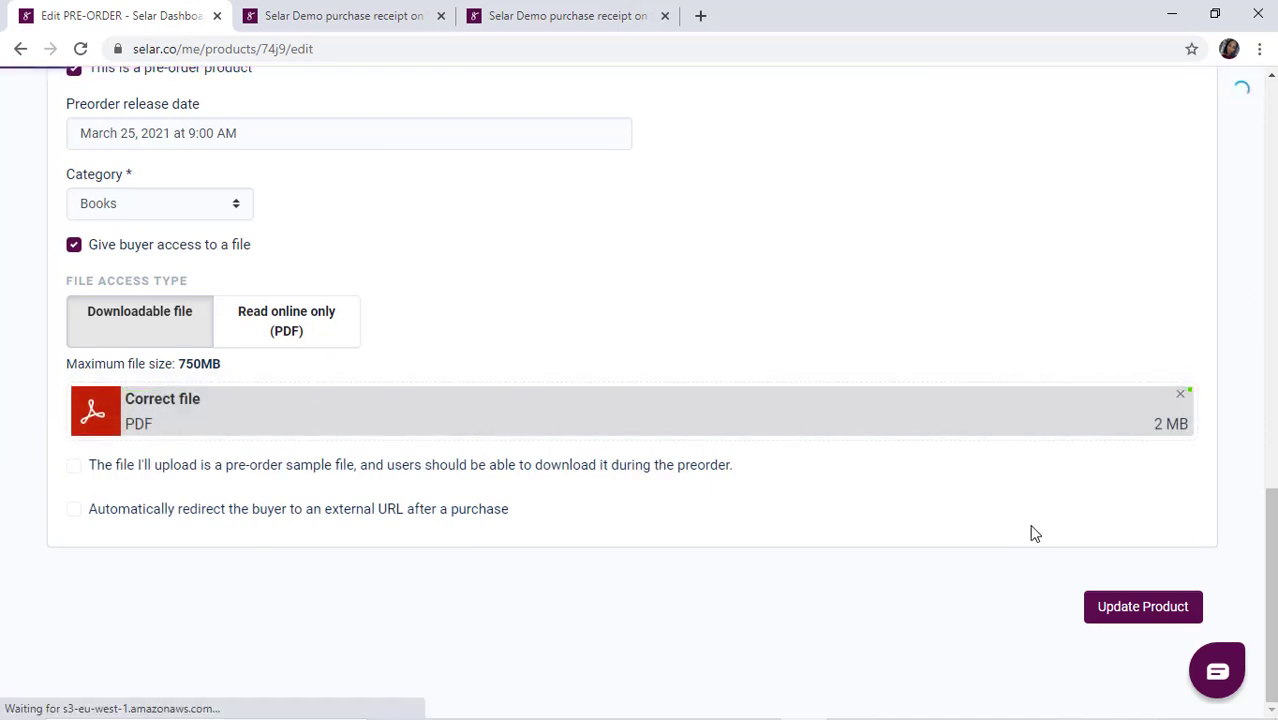
click(1109, 611)
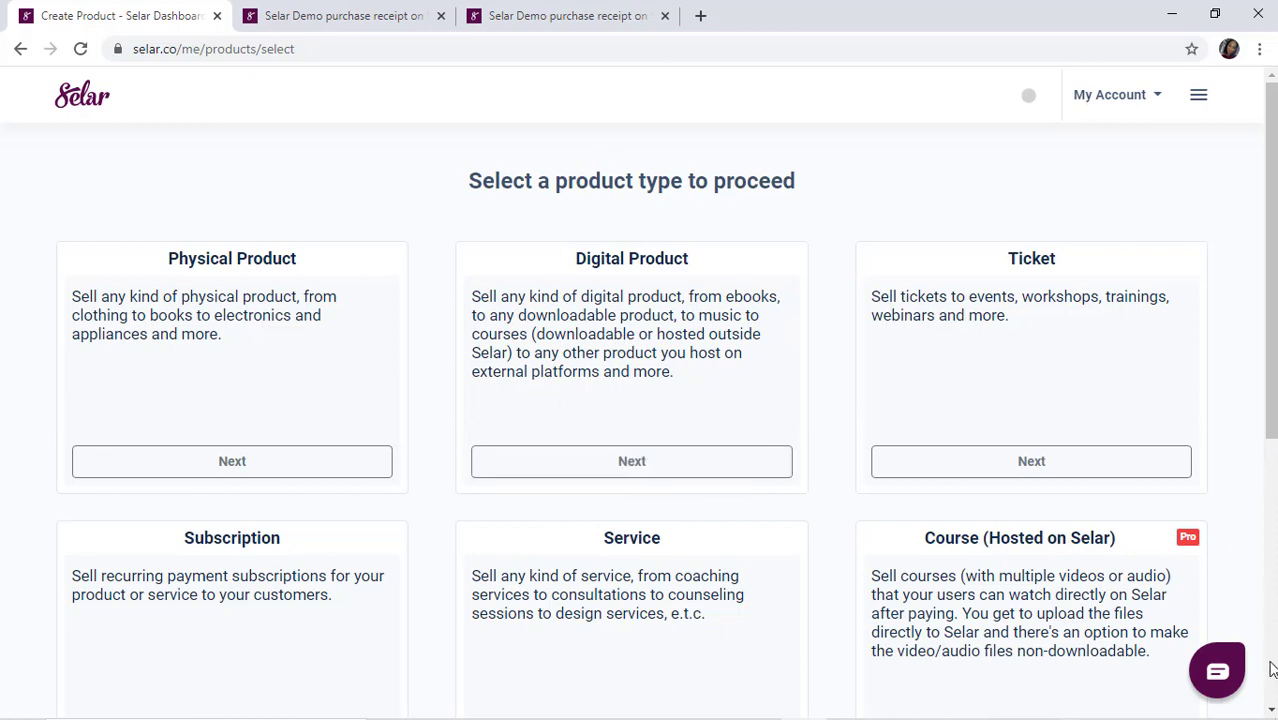
Review the available product types and their Pro and Turbo labels, and locate the Selar Pro plans entry in the account navigation
click(1270, 710)
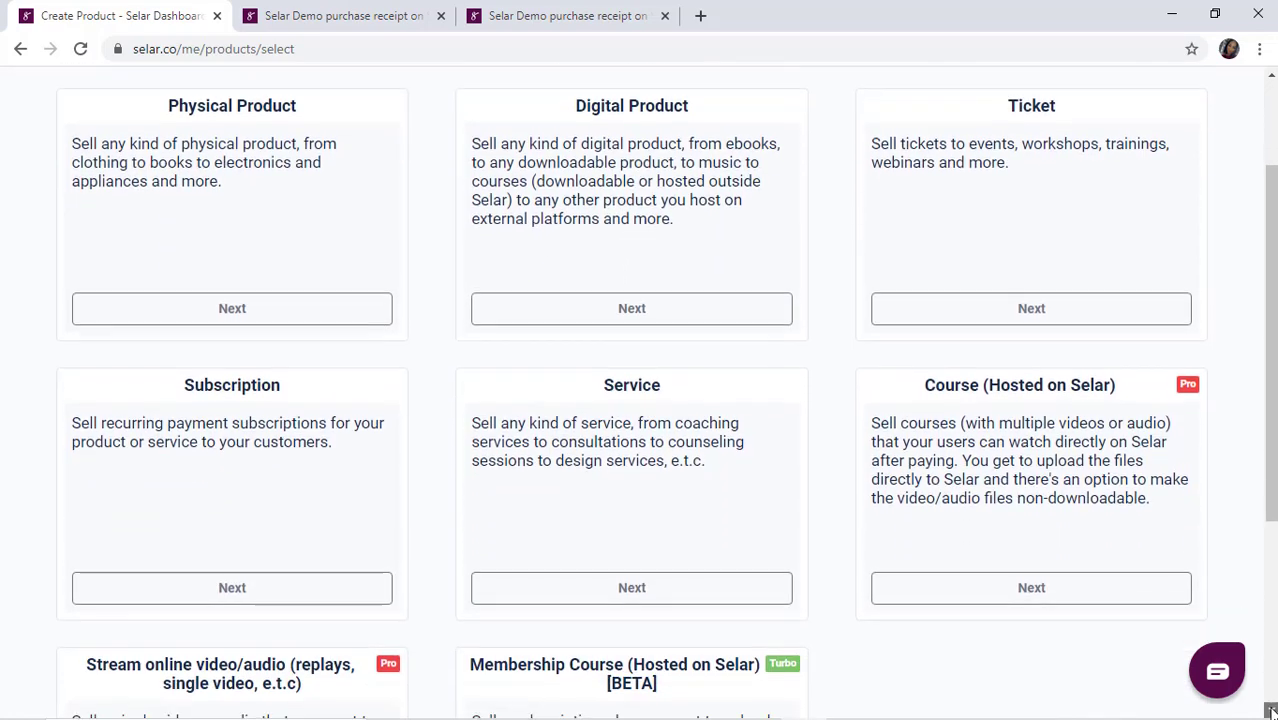
click(1270, 710)
click(1270, 710)
click(1270, 710)
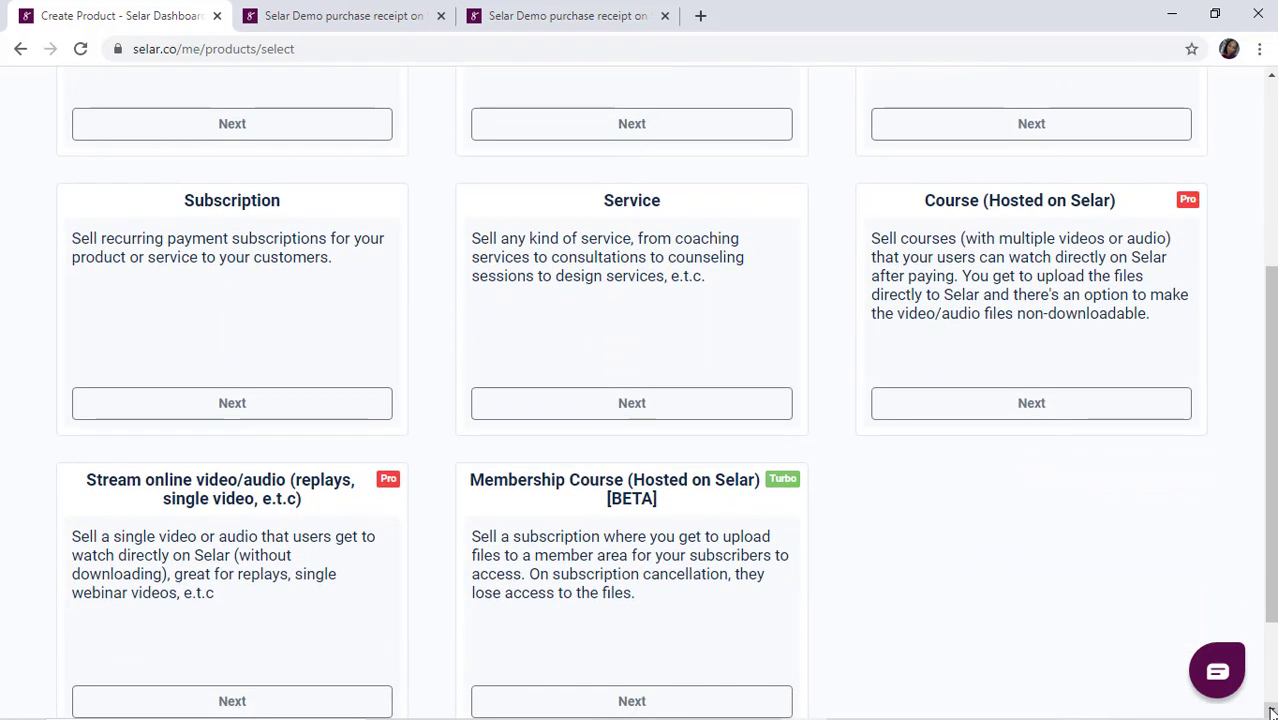
click(1270, 710)
click(1270, 710)
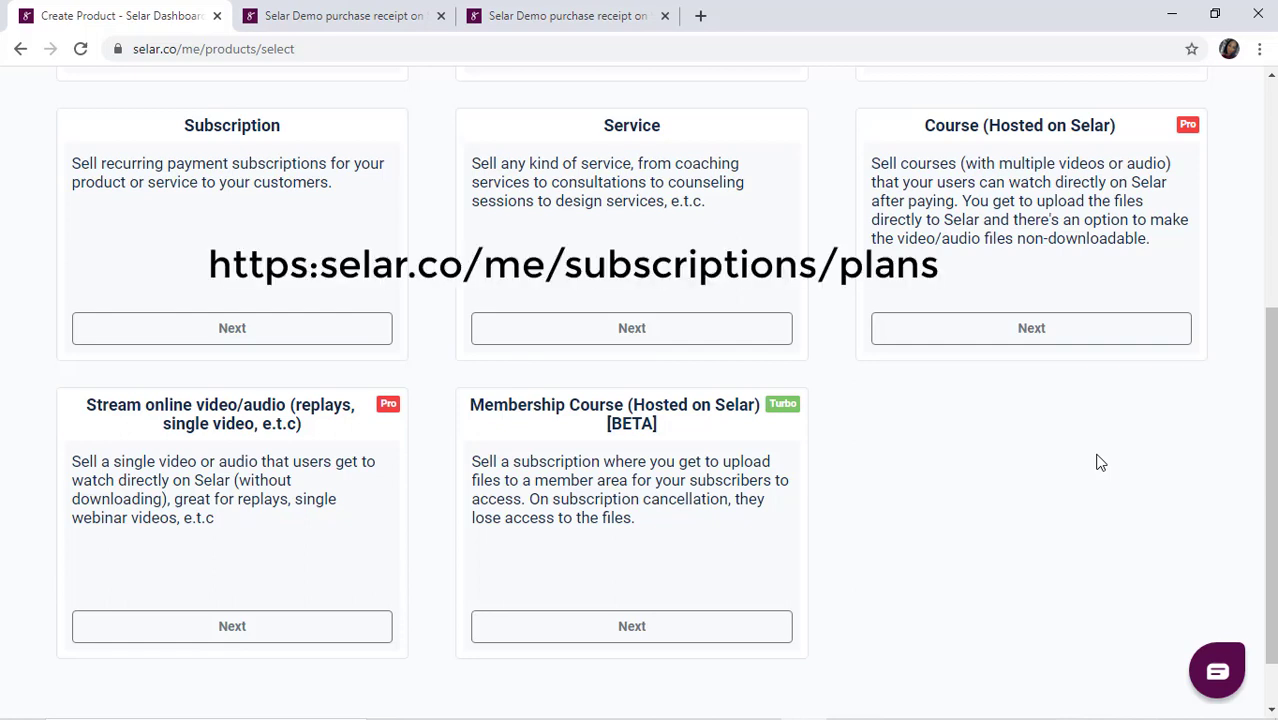
click(1272, 216)
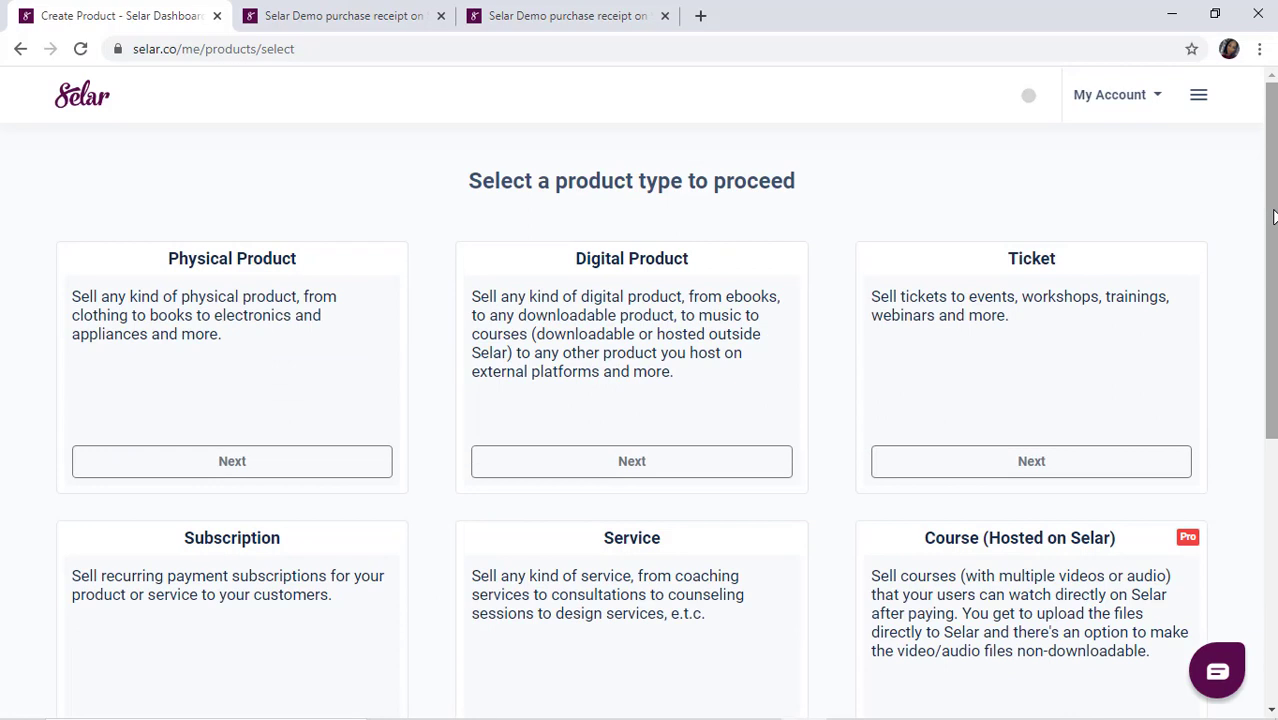
click(1196, 102)
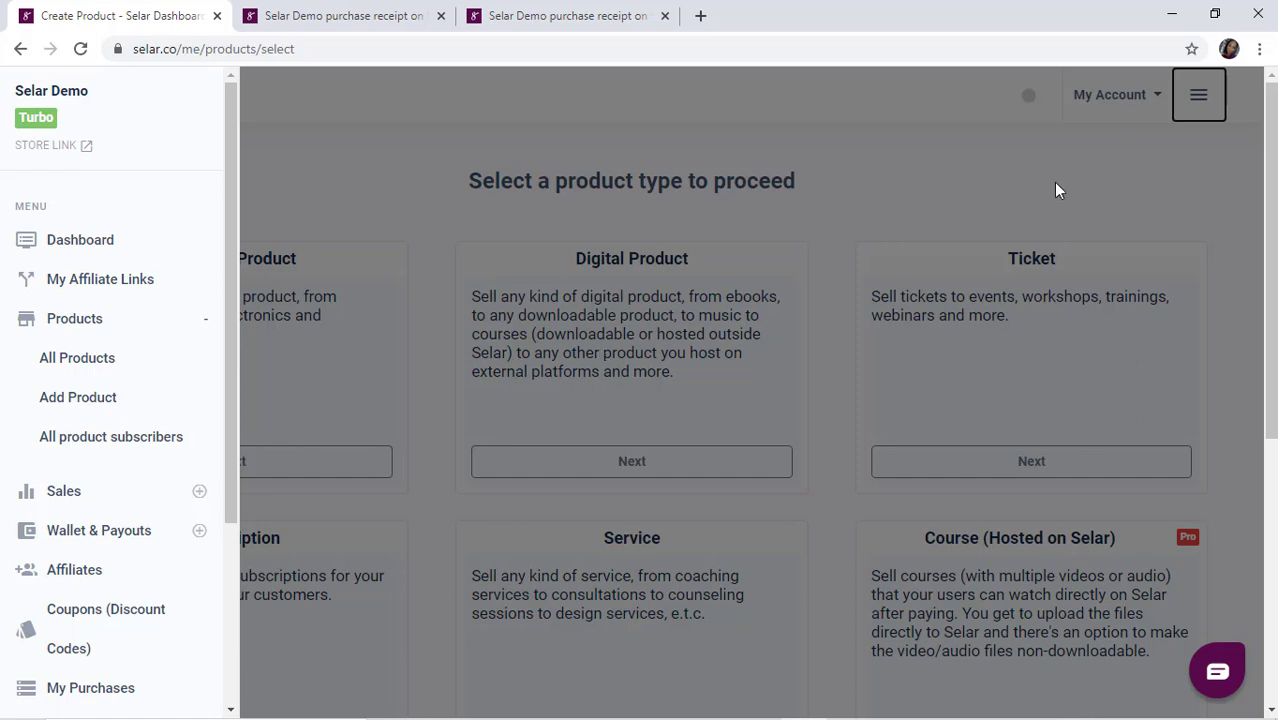
click(230, 585)
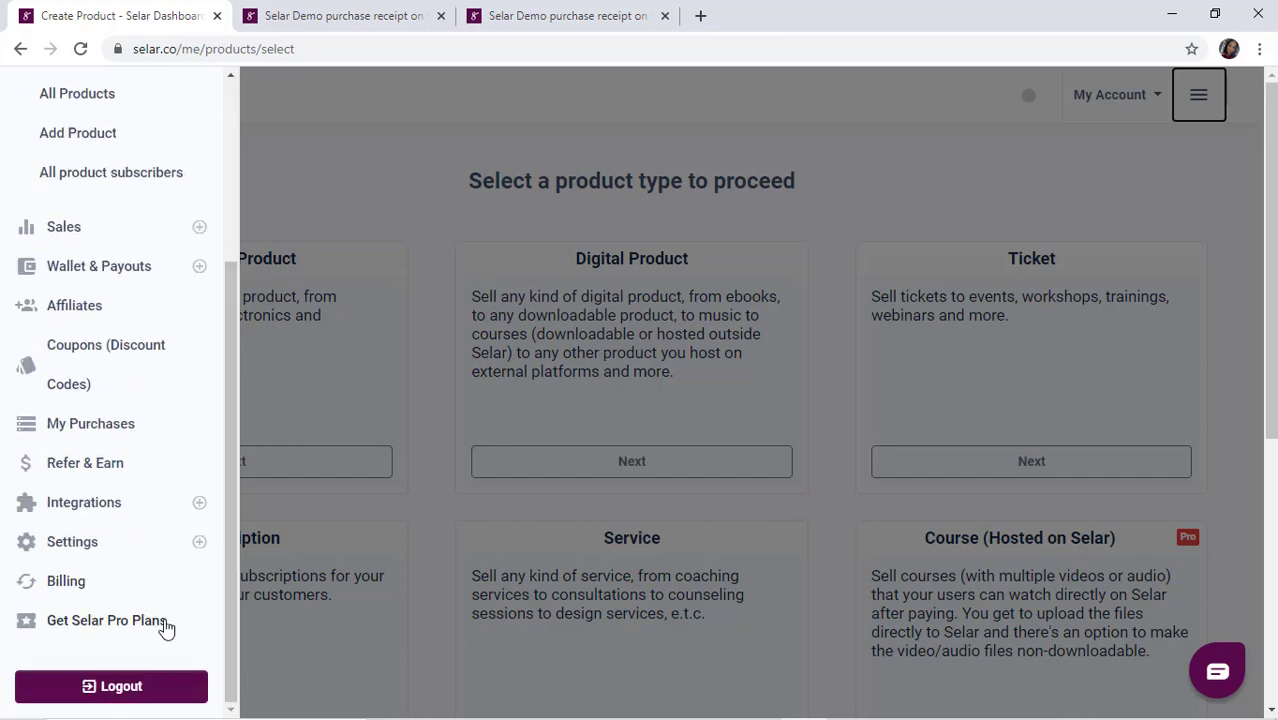
click(229, 248)
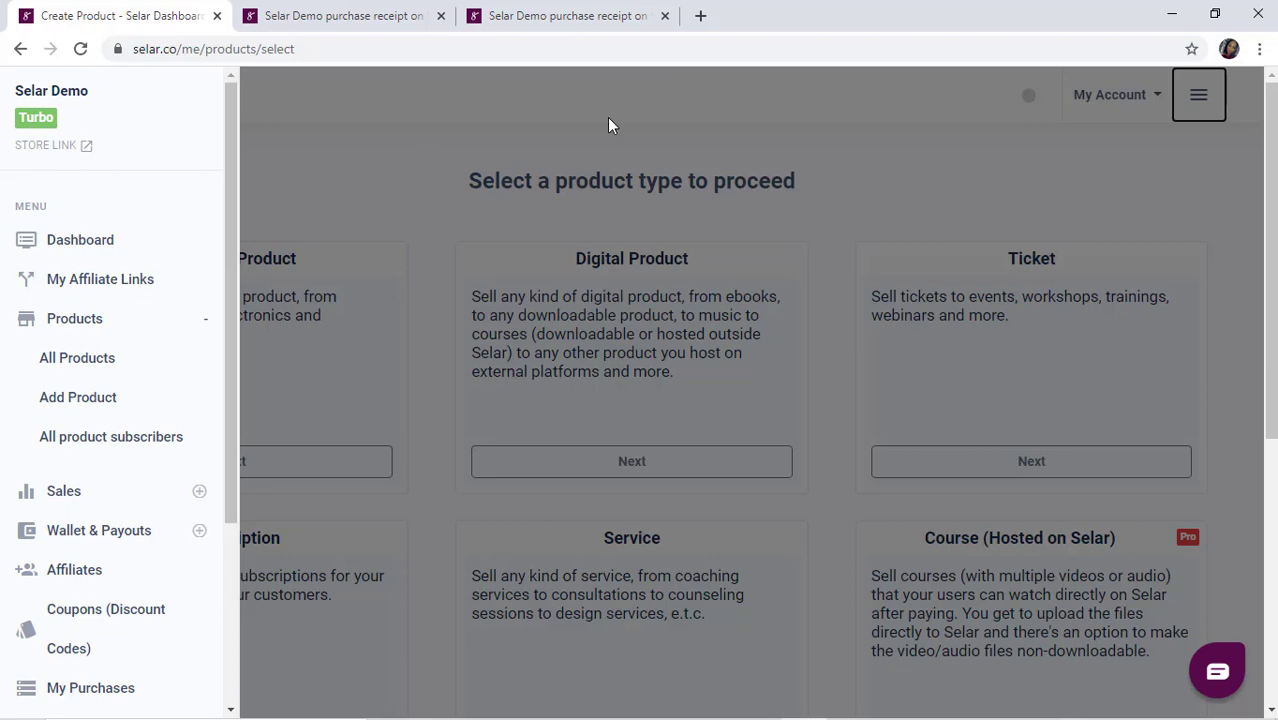
click(1132, 192)
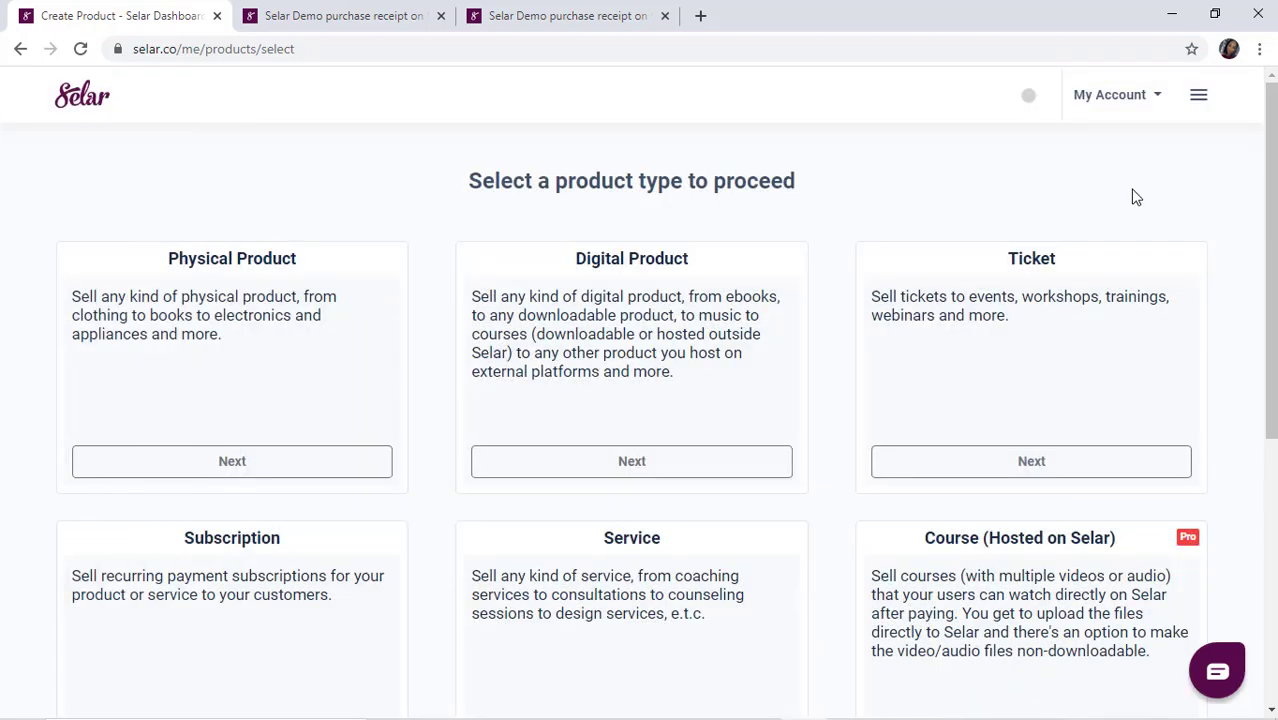
Start a new Course (Hosted on Selar) product and upload selar-logo-small.png as its image
click(1271, 468)
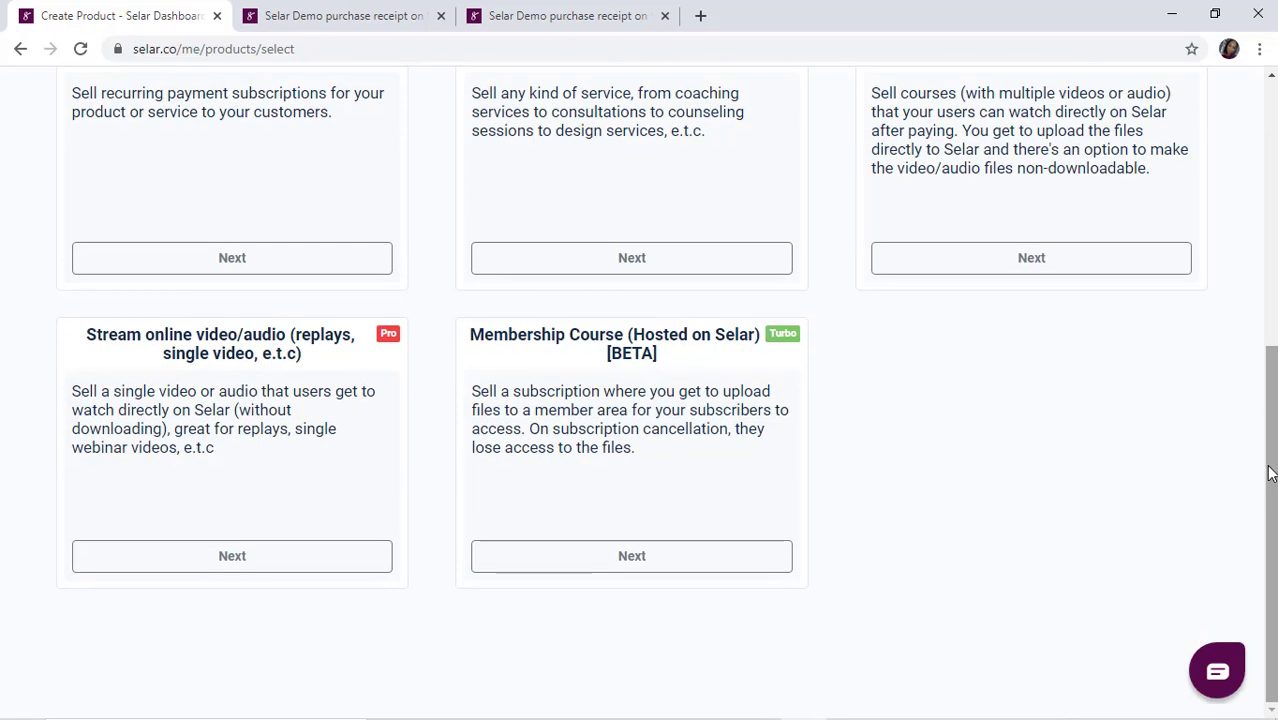
click(1271, 75)
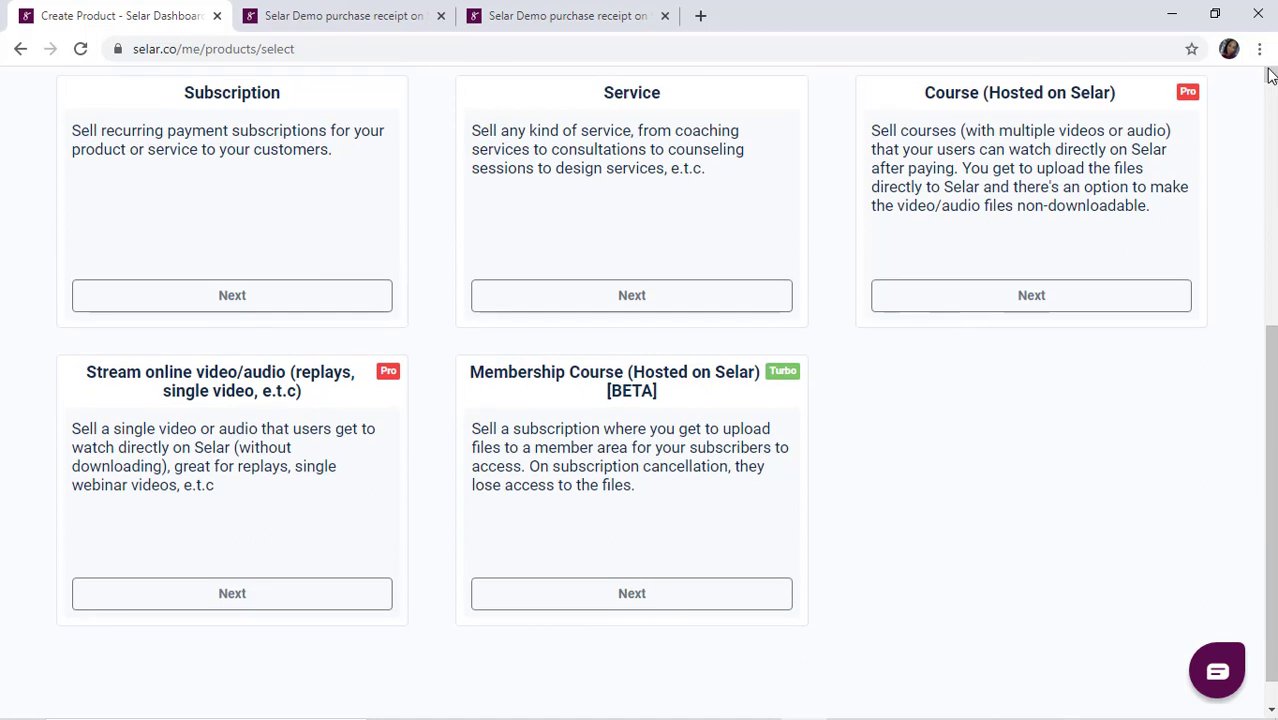
click(1025, 300)
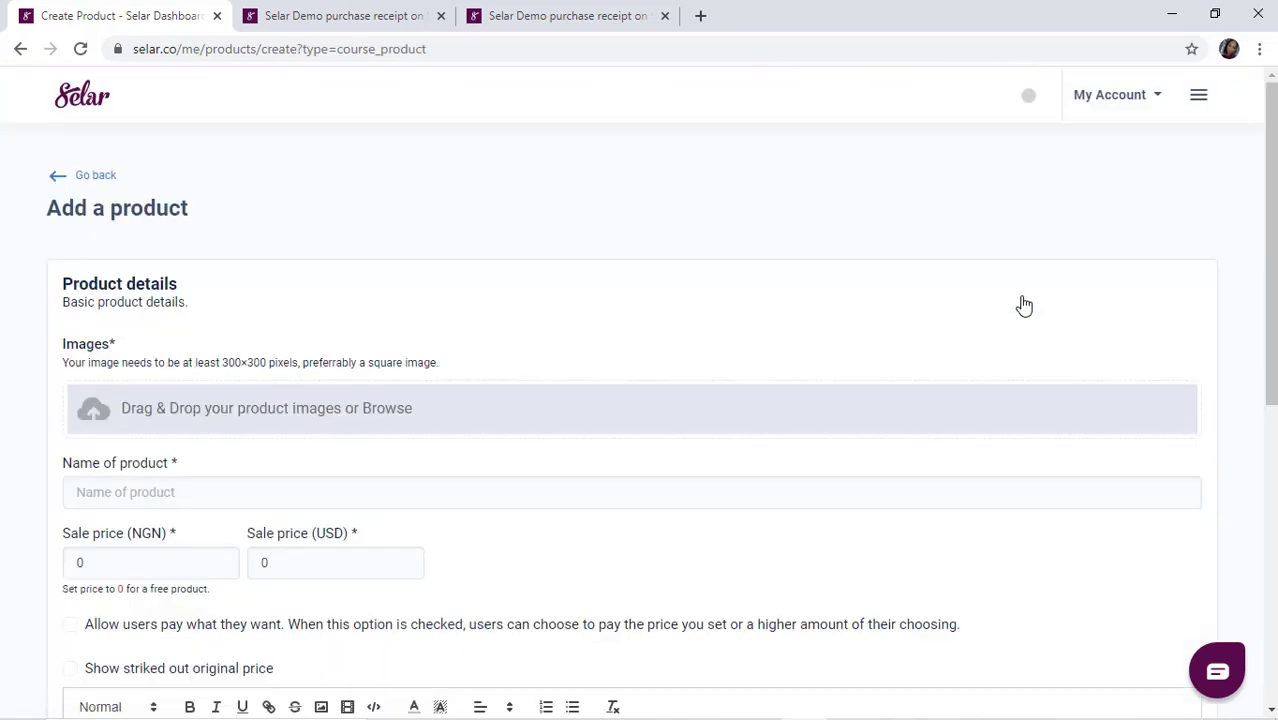
click(349, 425)
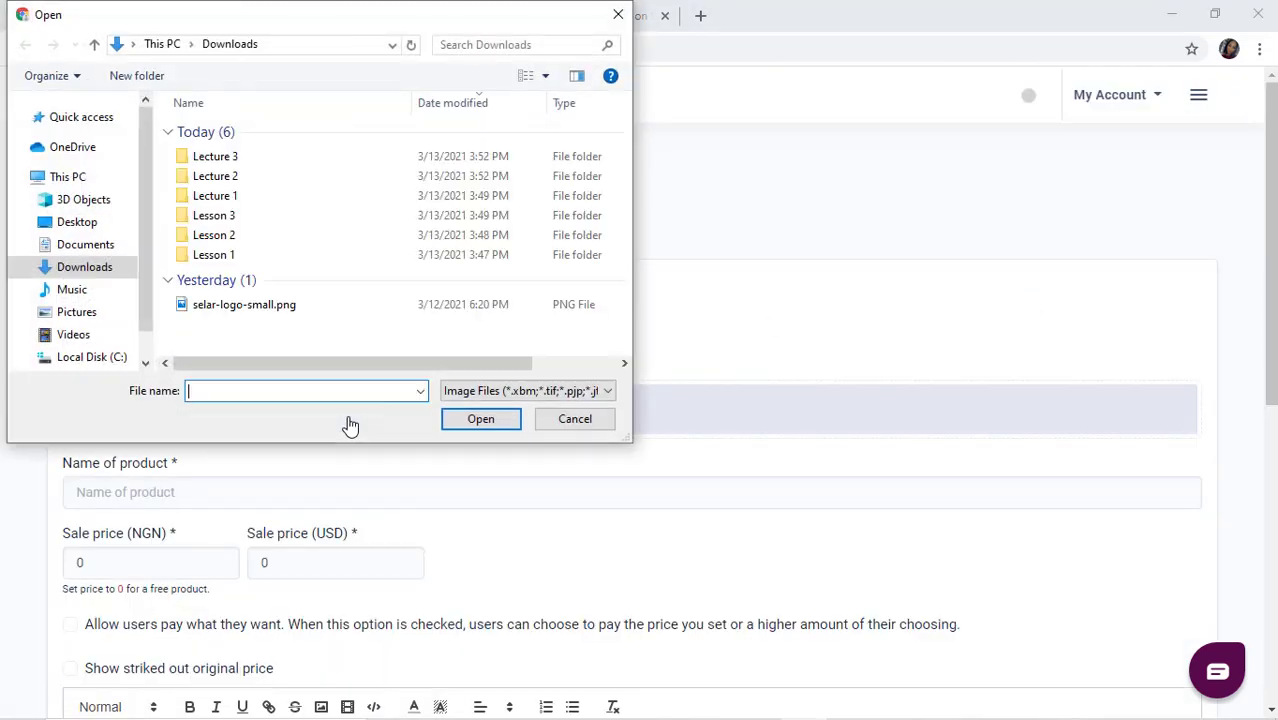
click(478, 419)
Name the course product PRE-ORDER and set its sale prices to 1000 NGN and 10 USD
click(189, 546)
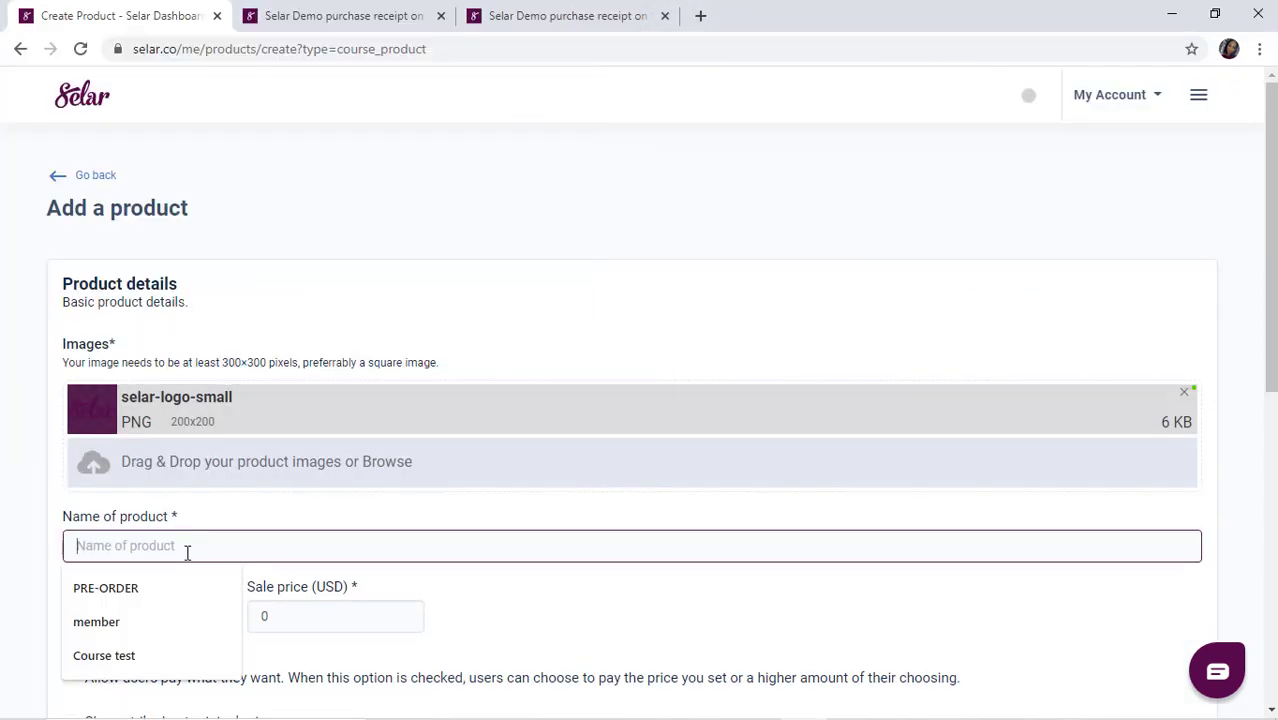
click(168, 587)
click(182, 614)
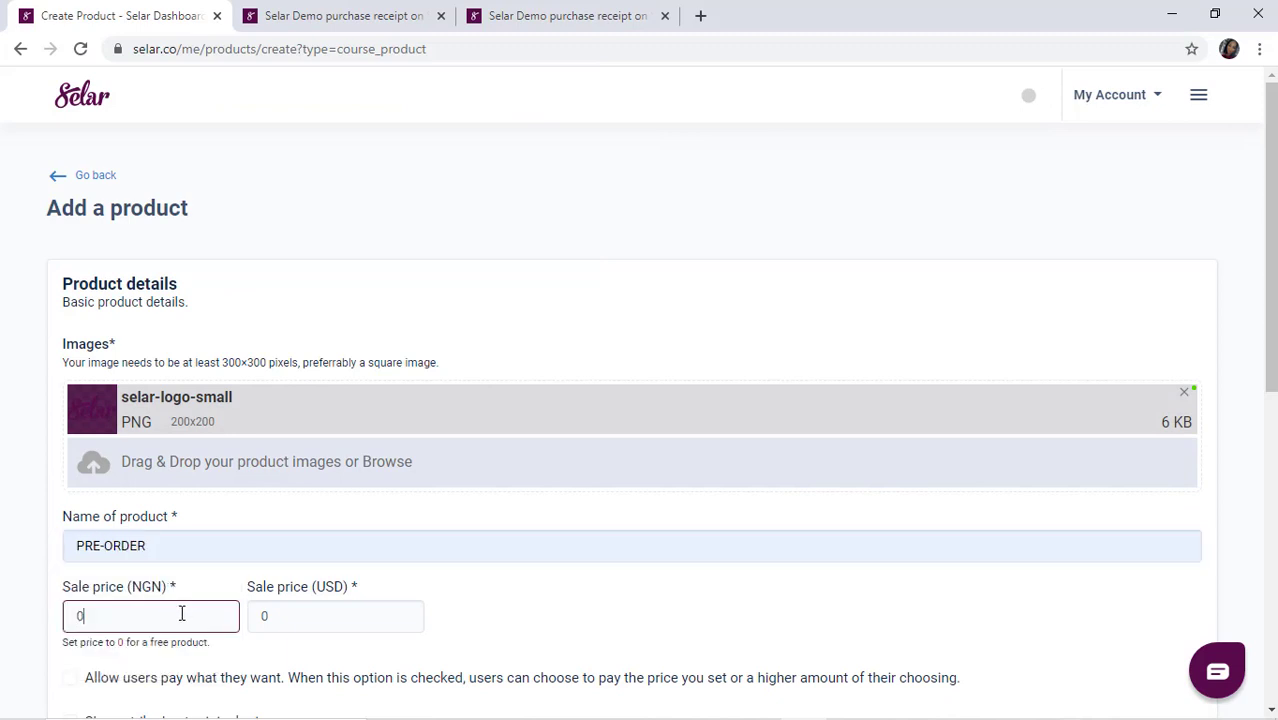
click(308, 616)
key(BackSpace)
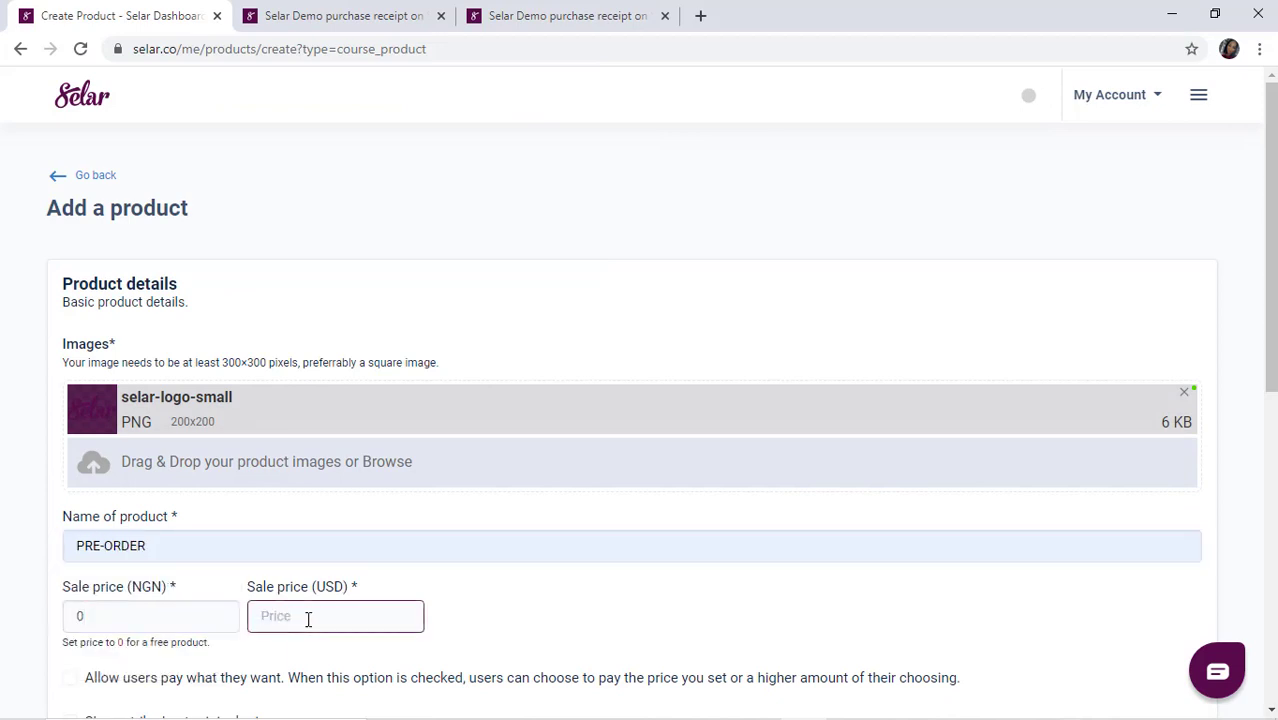
text(10)
click(132, 615)
key(BackSpace)
text(10000)
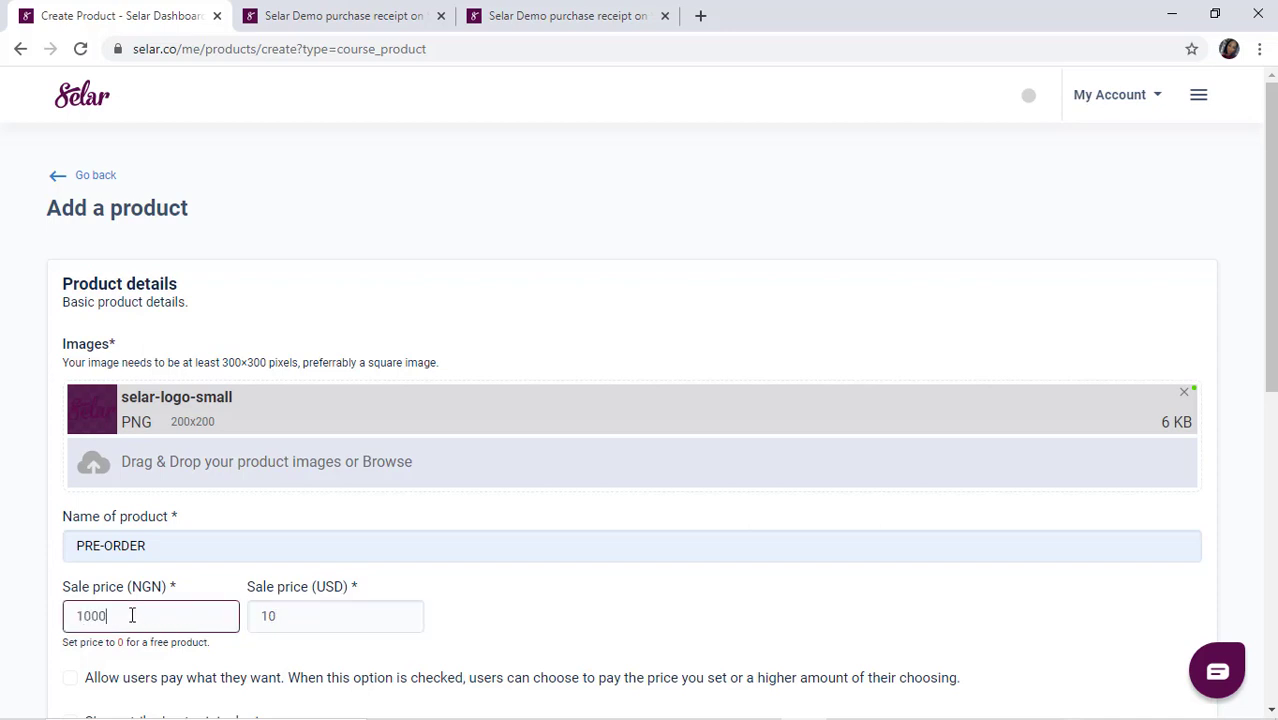
key(BackSpace)
Mark the course as a pre-order product with the release date March 25, 2021 at 9:00 AM
click(1271, 710)
drag(1271, 710, 1271, 710)
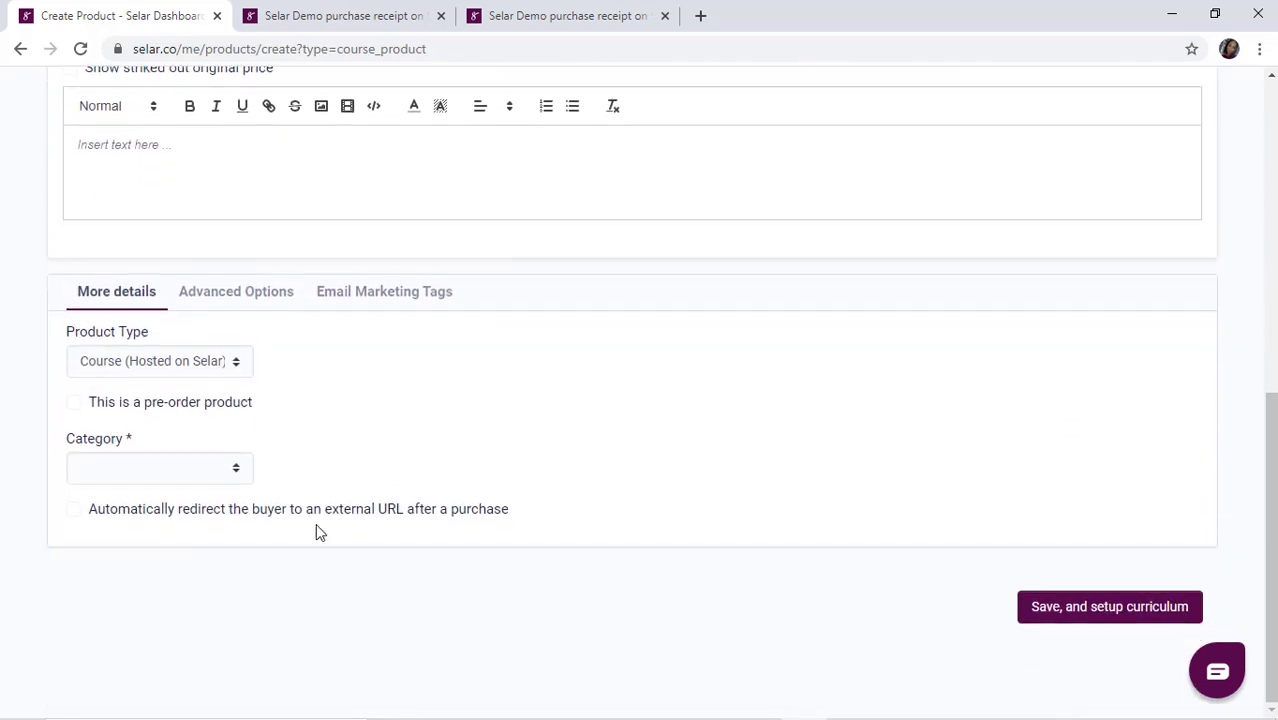
click(74, 404)
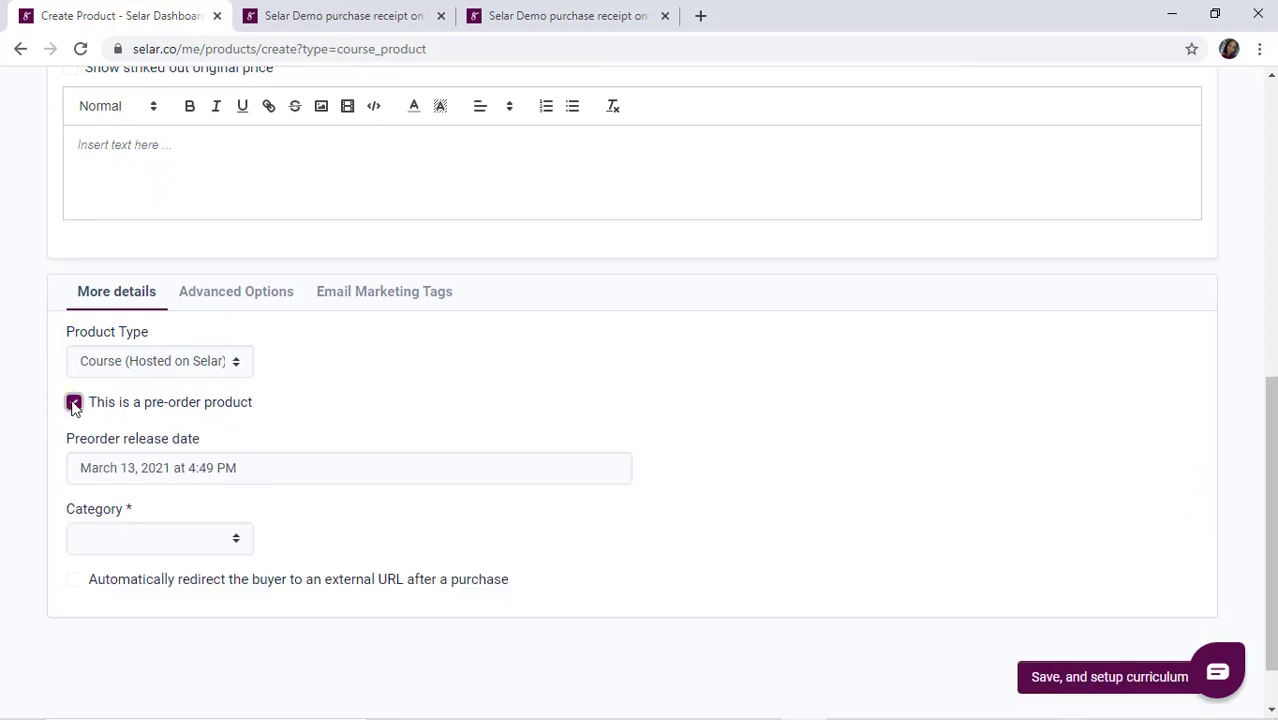
click(128, 464)
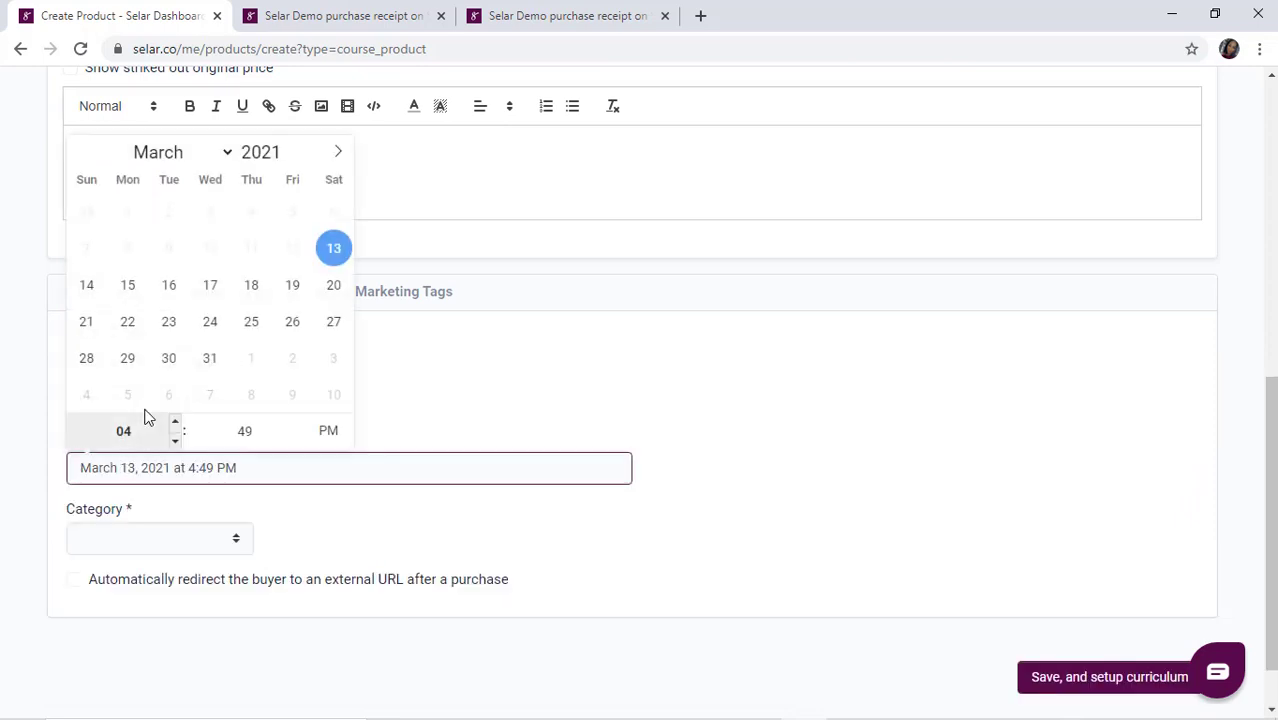
click(256, 327)
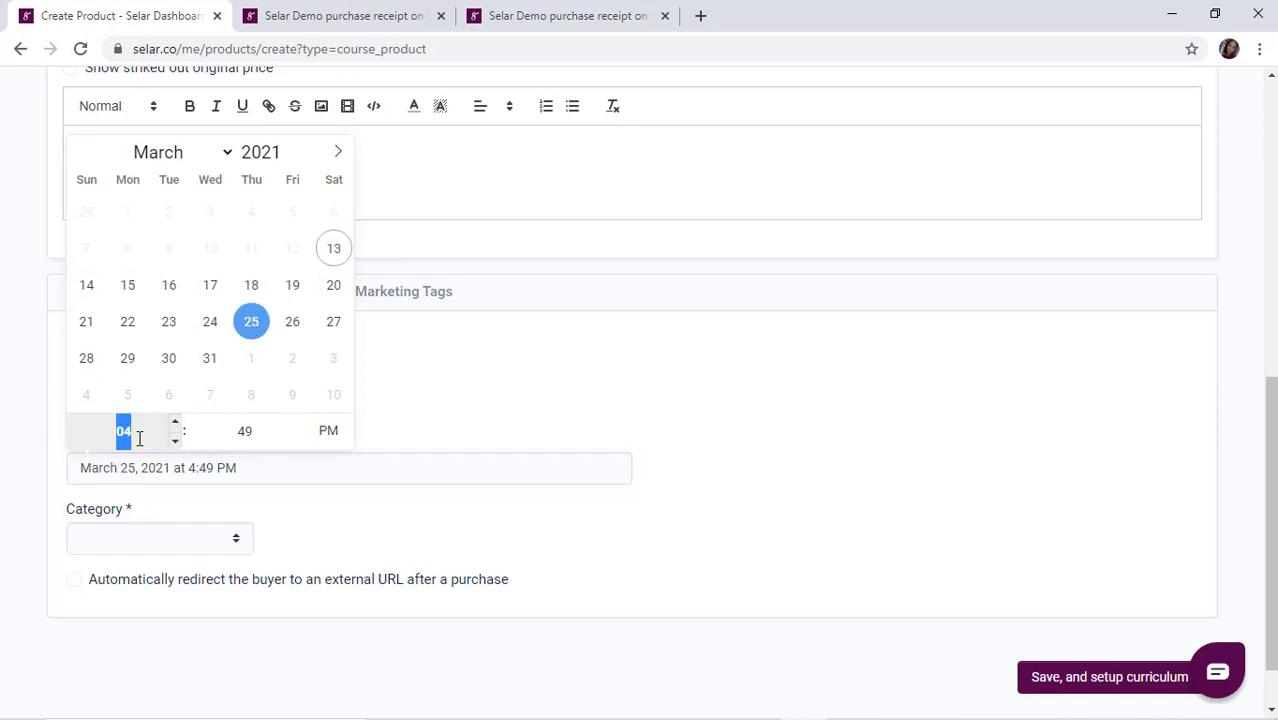
text(09)
click(231, 430)
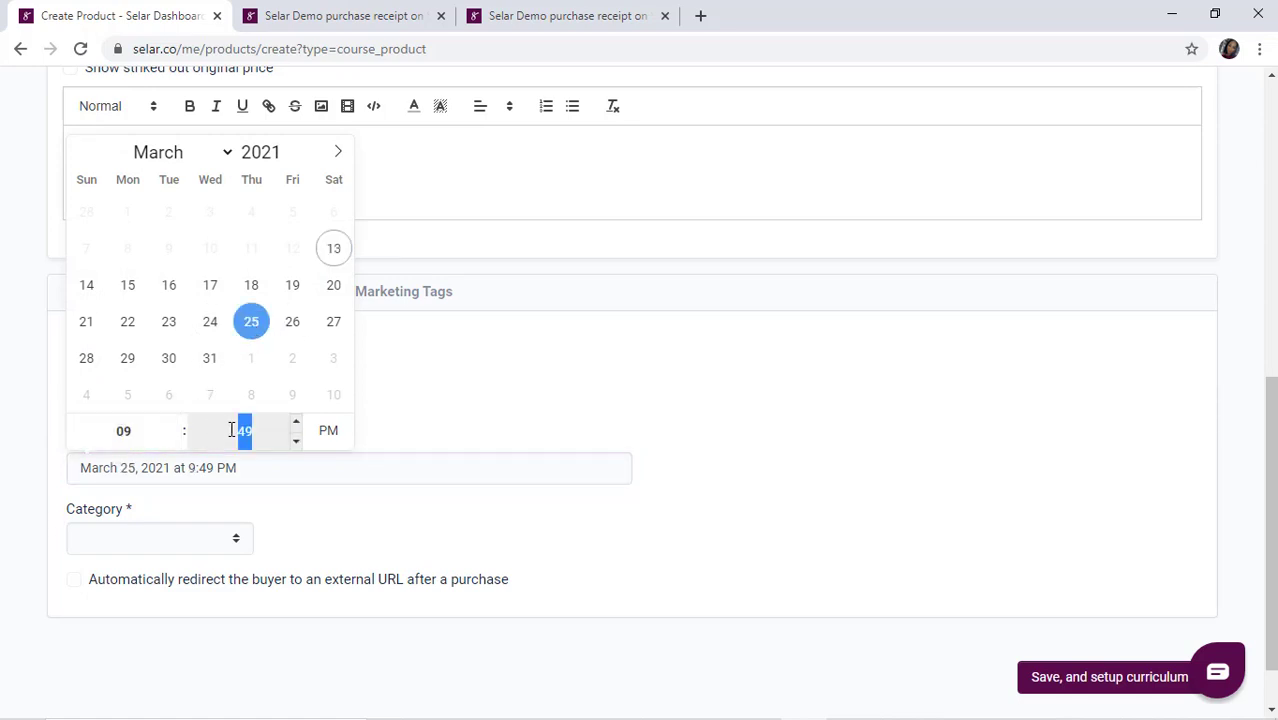
text(00)
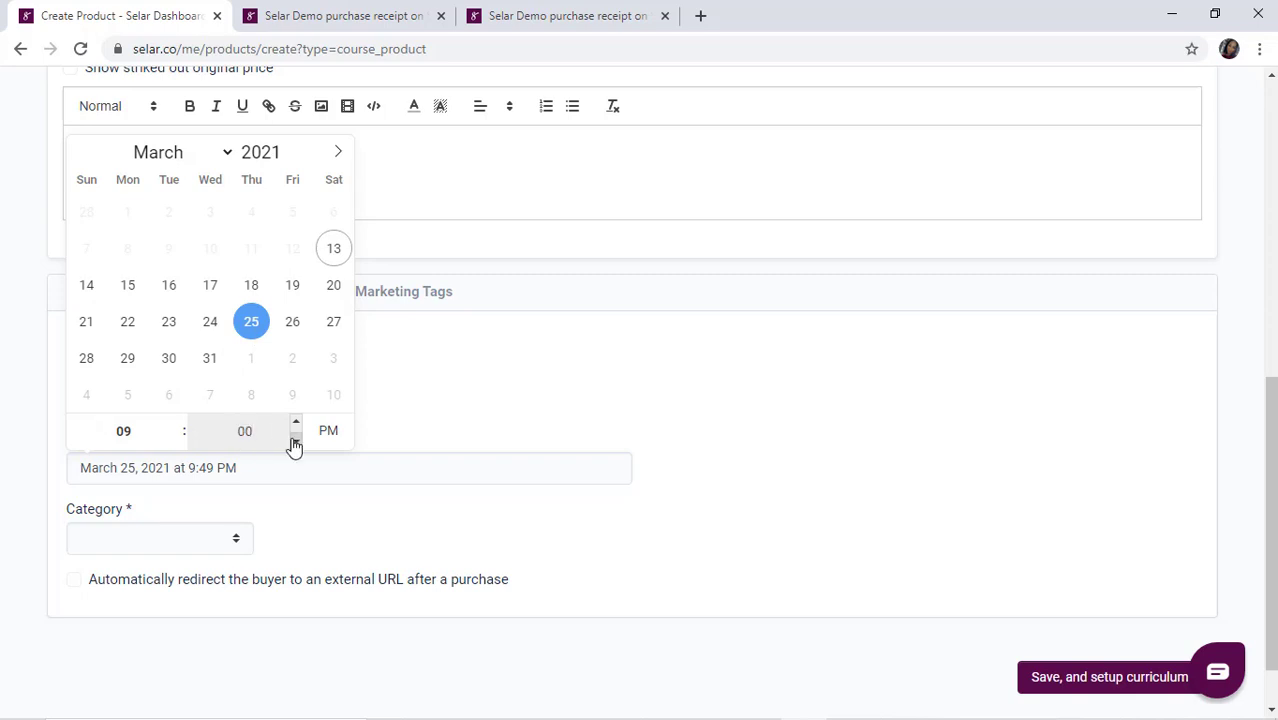
click(327, 436)
click(416, 420)
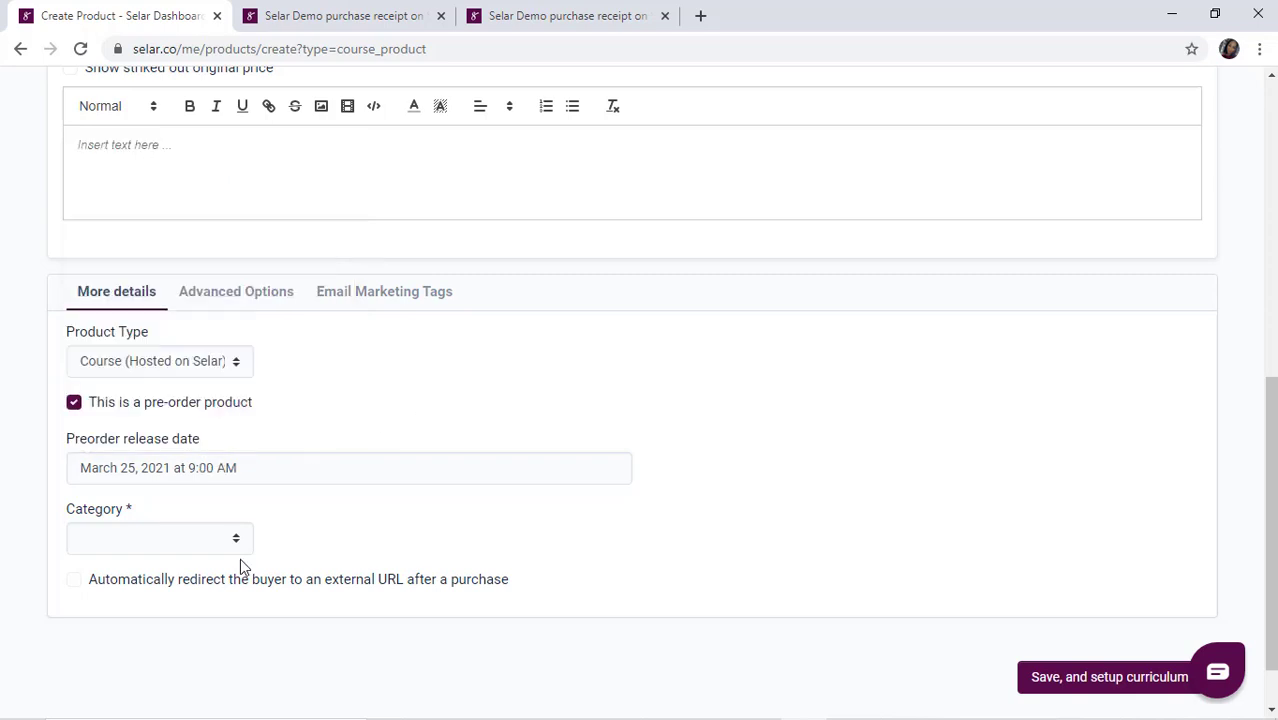
Set the course category to Video, save the product and proceed to its curriculum setup
click(215, 540)
click(187, 514)
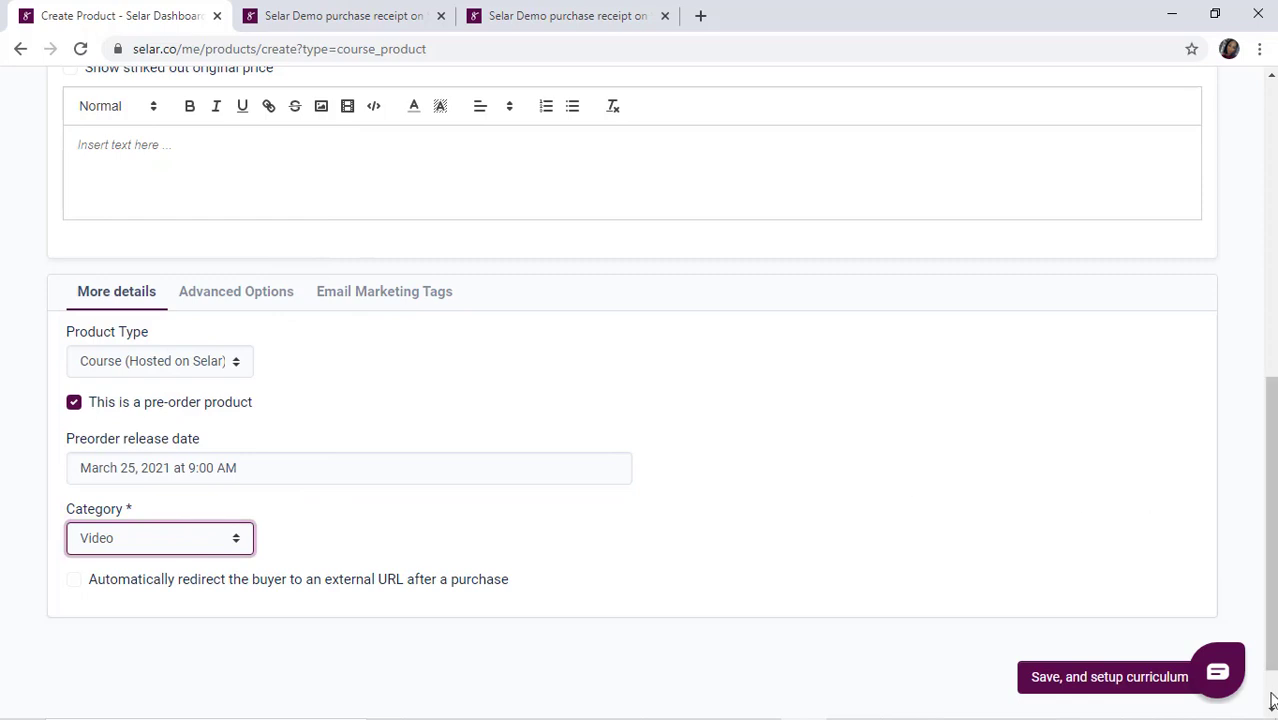
scroll(1264, 397, down, 1)
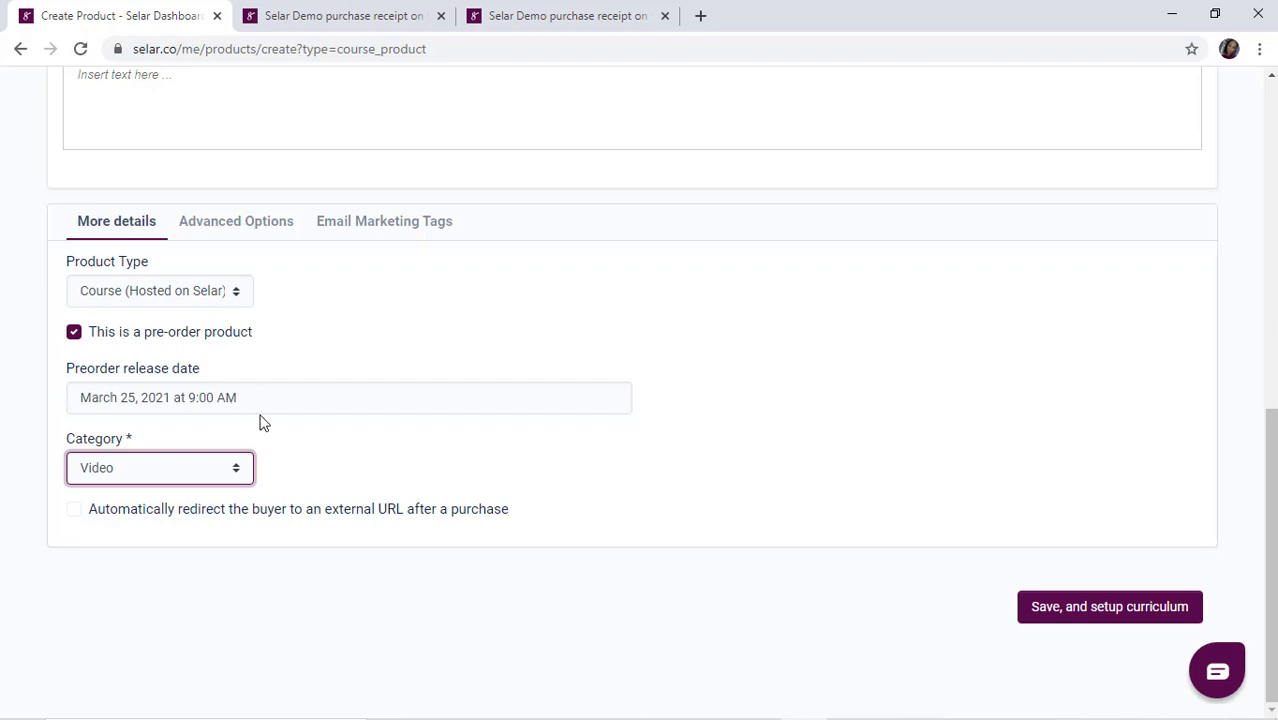
click(1104, 618)
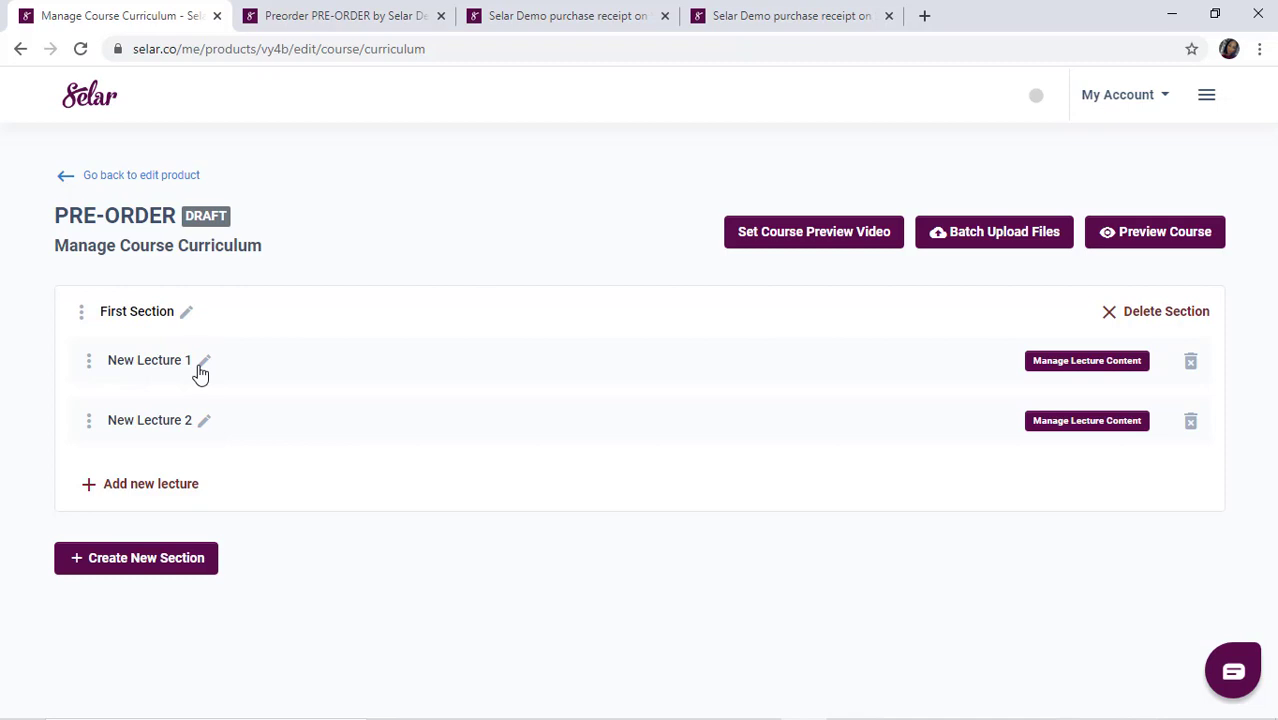
Rename the curriculum's first section to "Module 1" and save the name
click(186, 313)
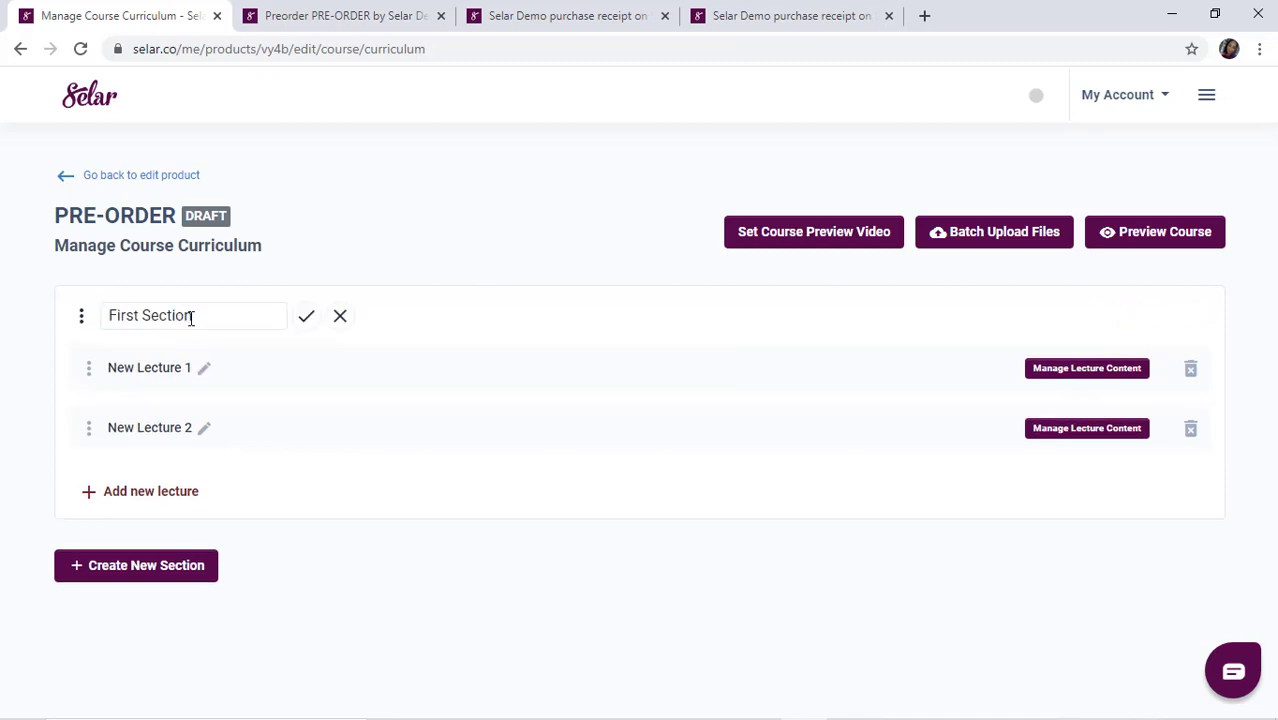
triple_click(191, 318)
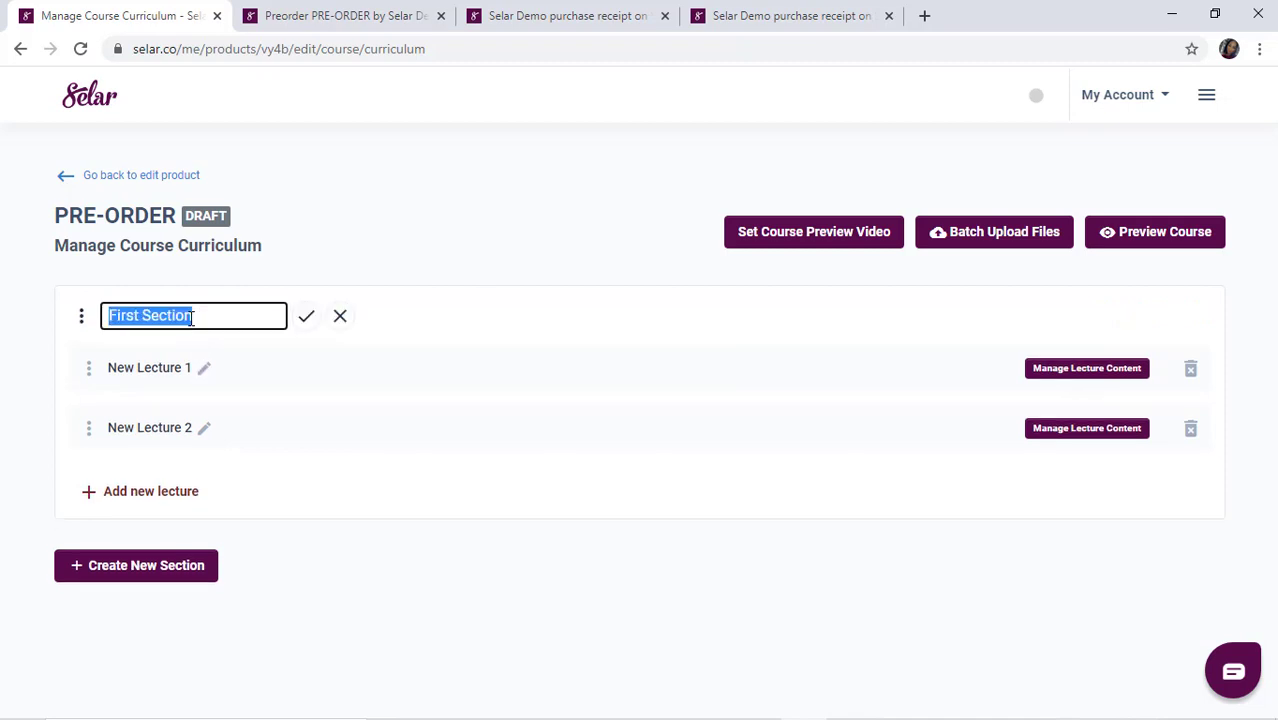
text(Module 1)
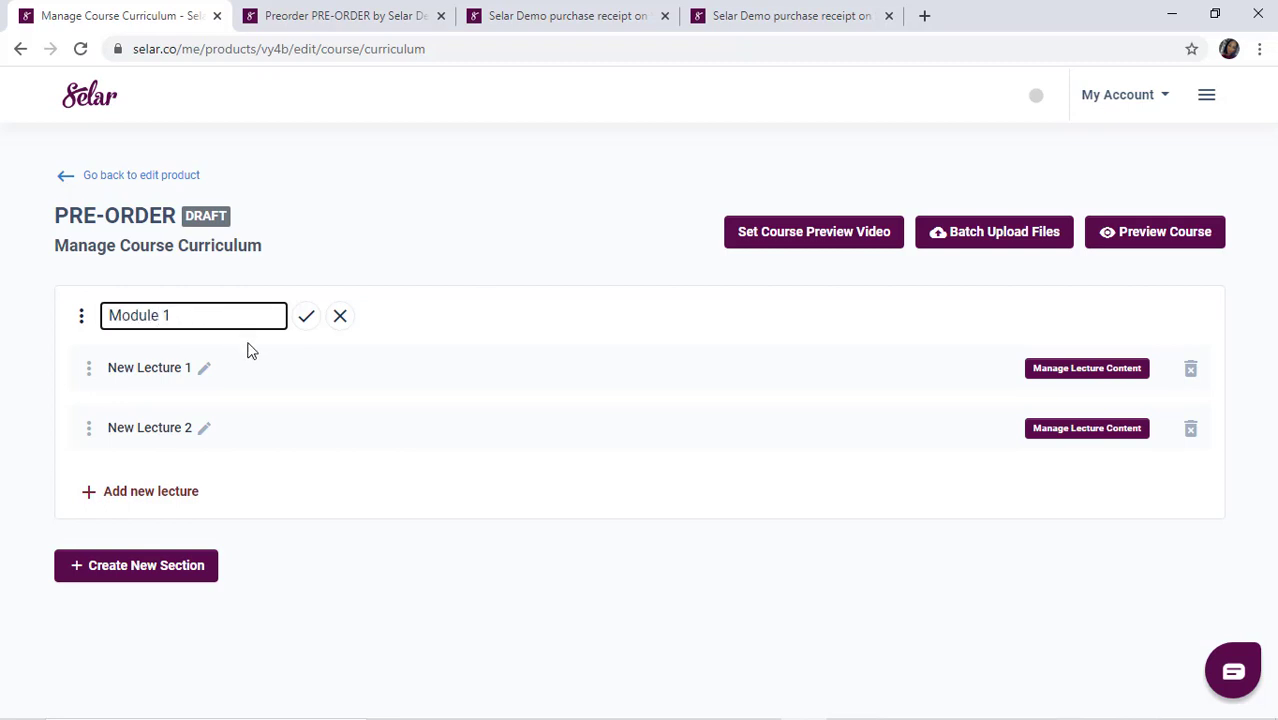
click(306, 316)
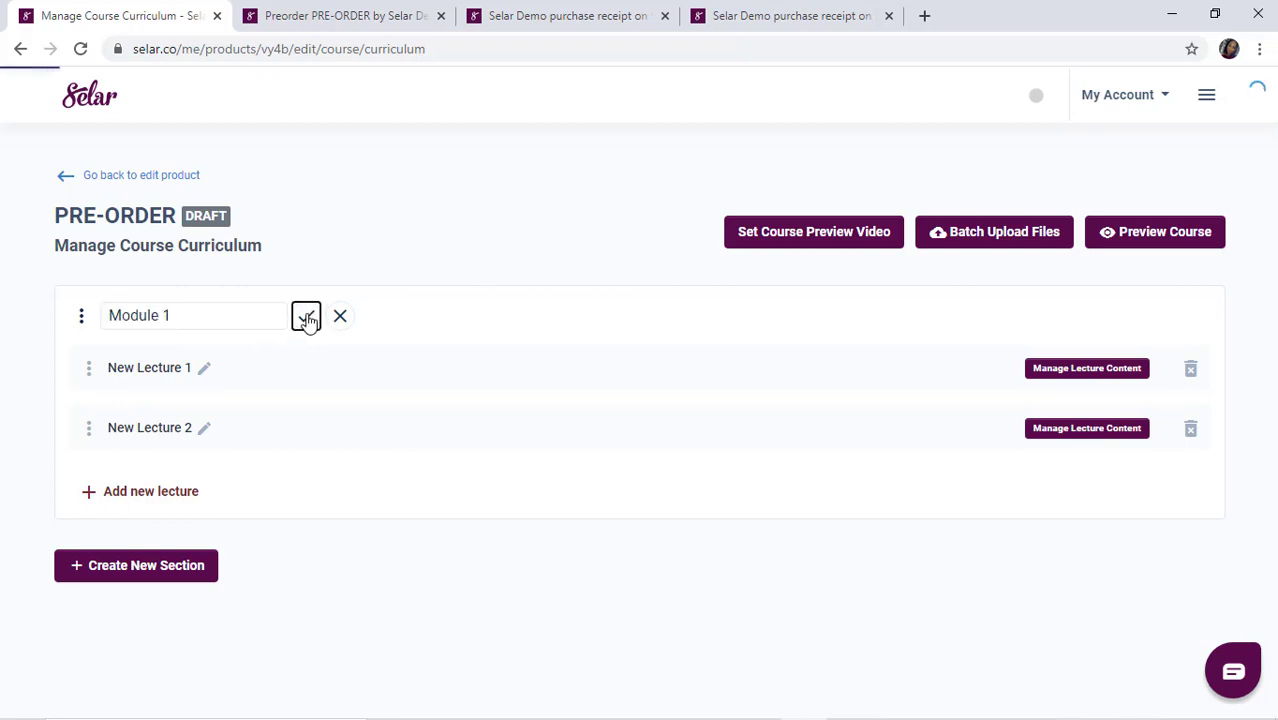
Rename the first lecture in Module 1 to "lesson 1" and save the name
click(204, 363)
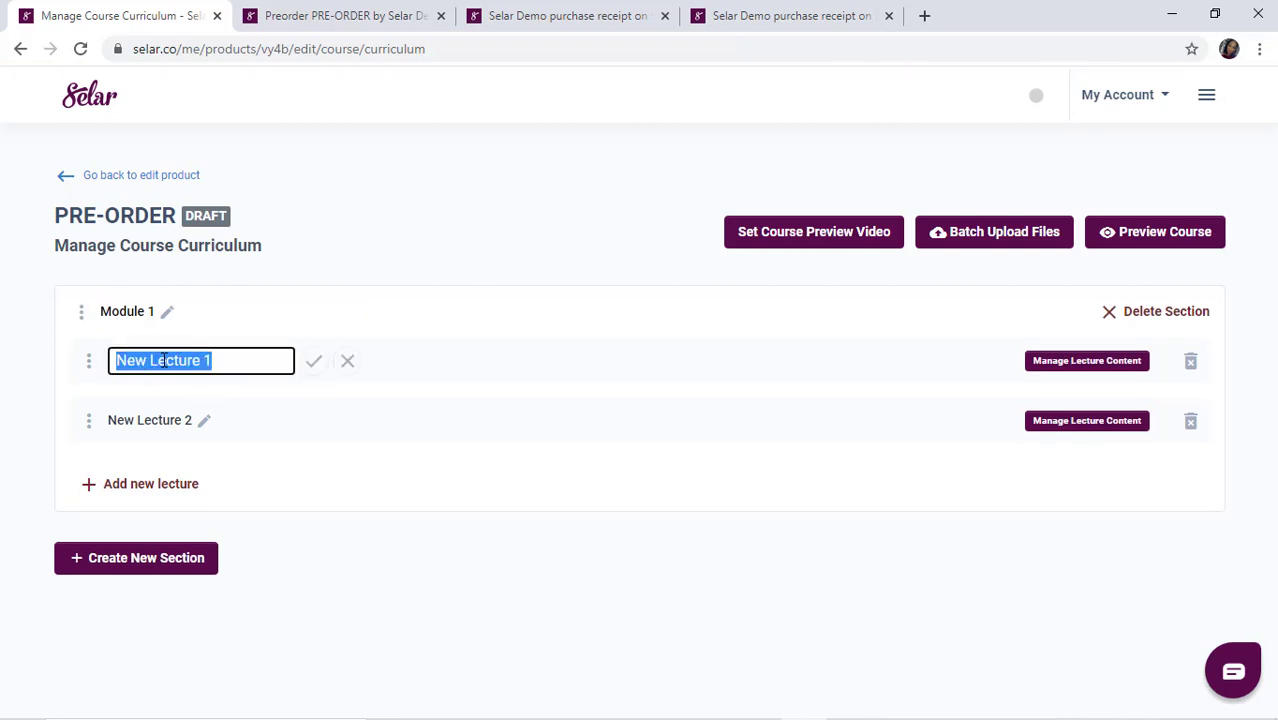
text(lesson)
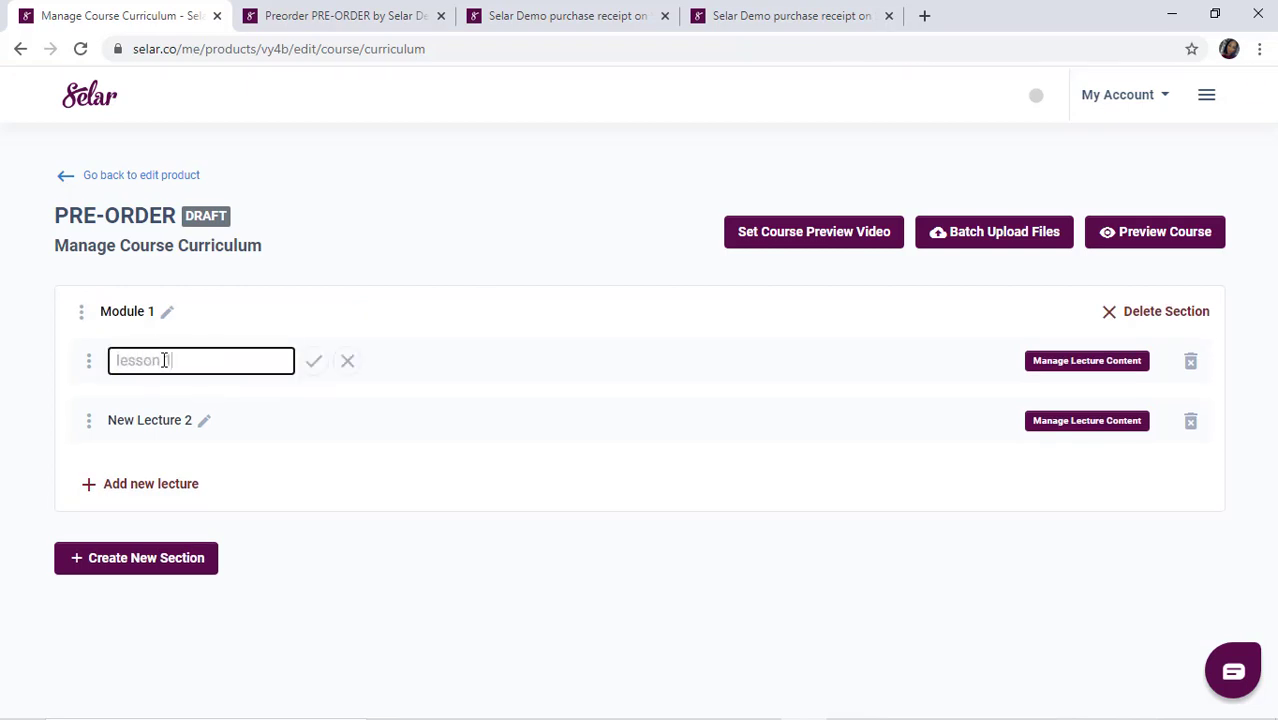
text( 1)
click(314, 361)
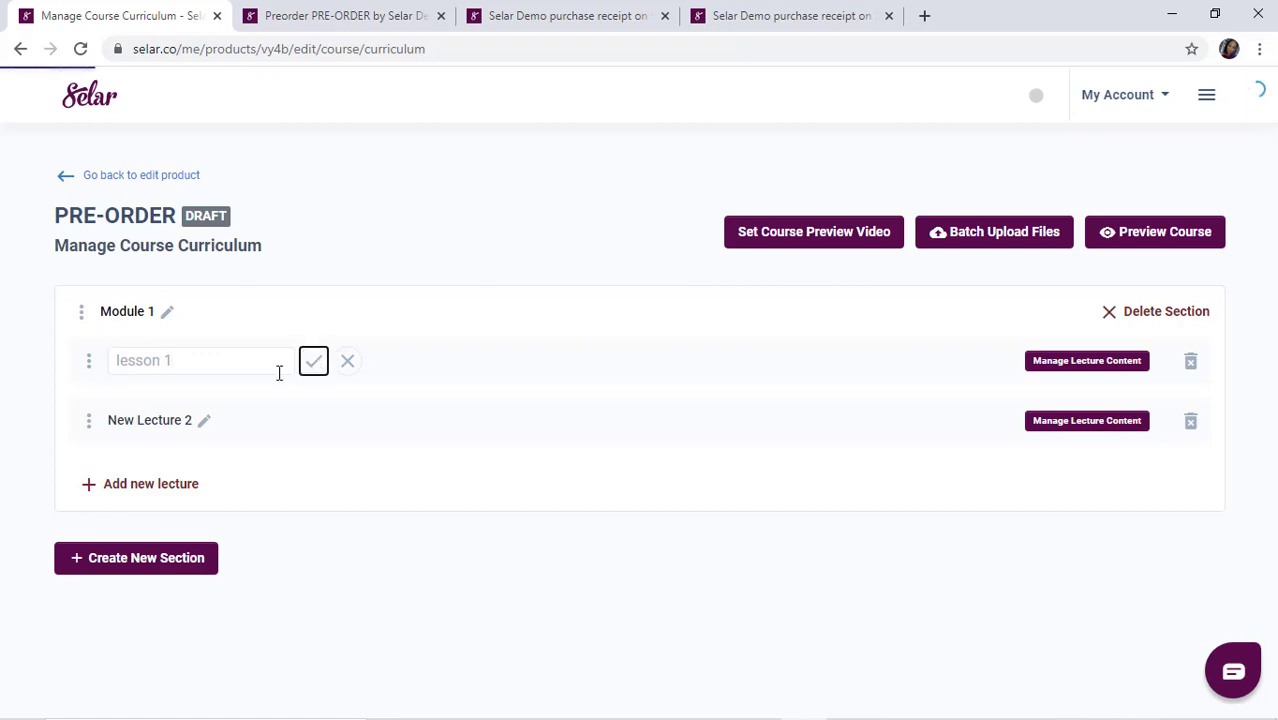
Rename the second lecture in Module 1 to "lesson 2" and save the name
click(204, 422)
text(lesson 2)
click(314, 422)
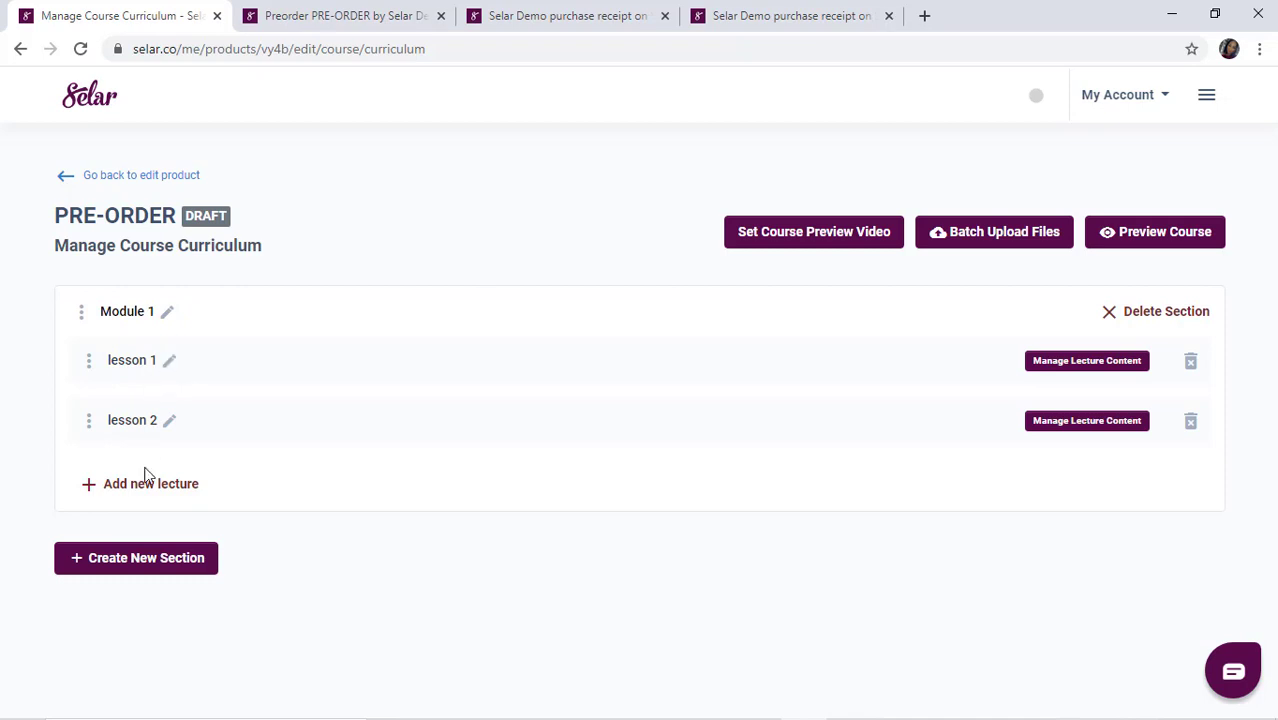
Add a third lecture to Module 1, name it "lesson 3" and save the name
click(87, 489)
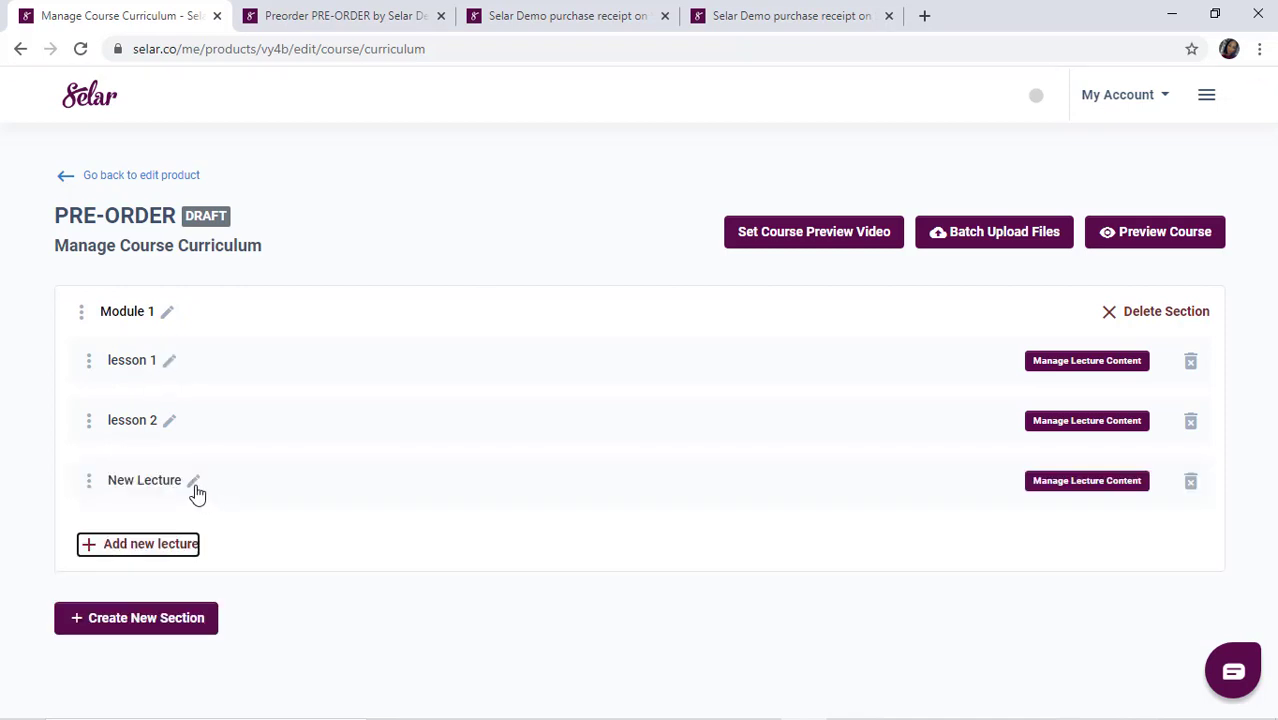
click(195, 486)
triple_click(183, 484)
key(BackSpace)
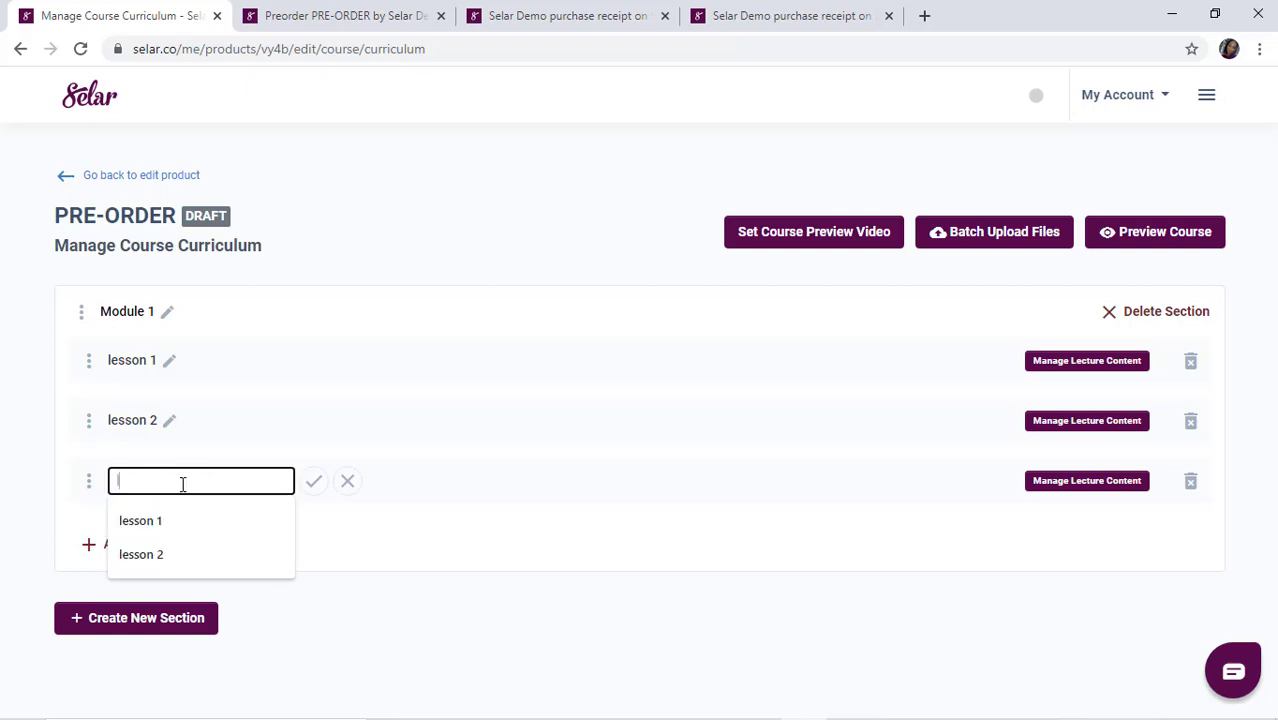
text(lesson 3)
click(310, 484)
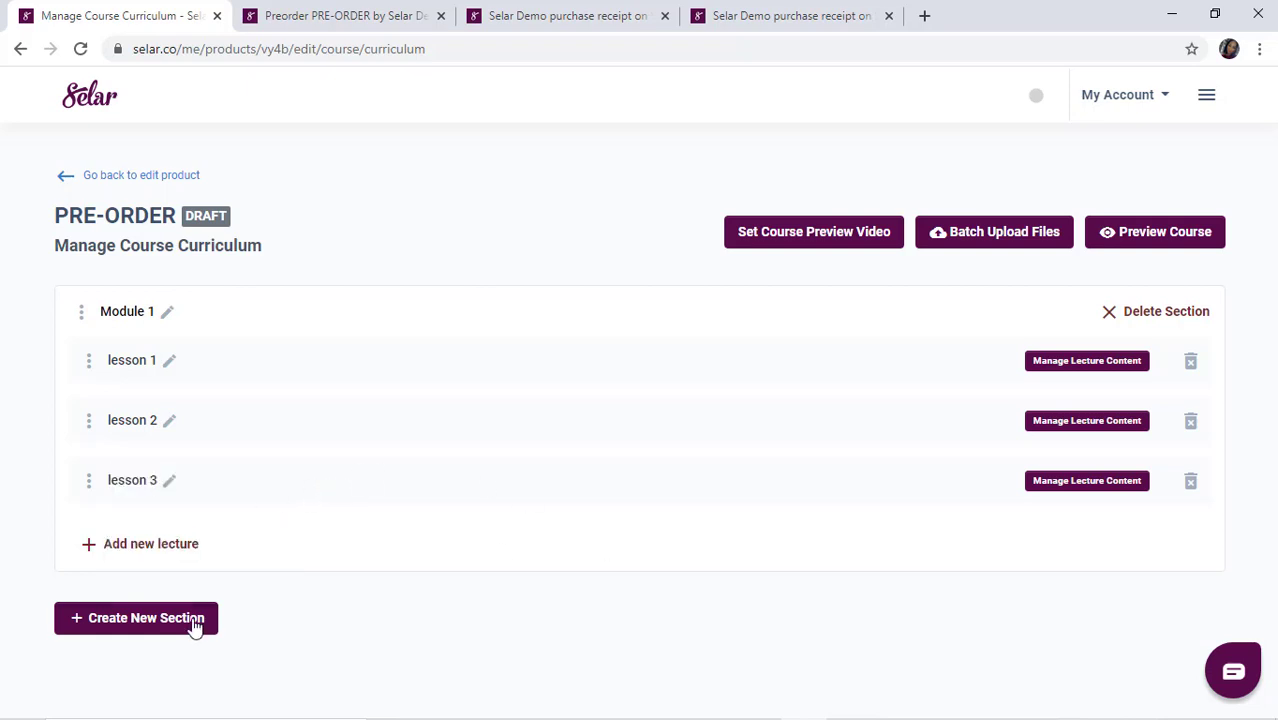
Create a new curriculum section below Module 1, name it "module 2" and save the name
click(139, 630)
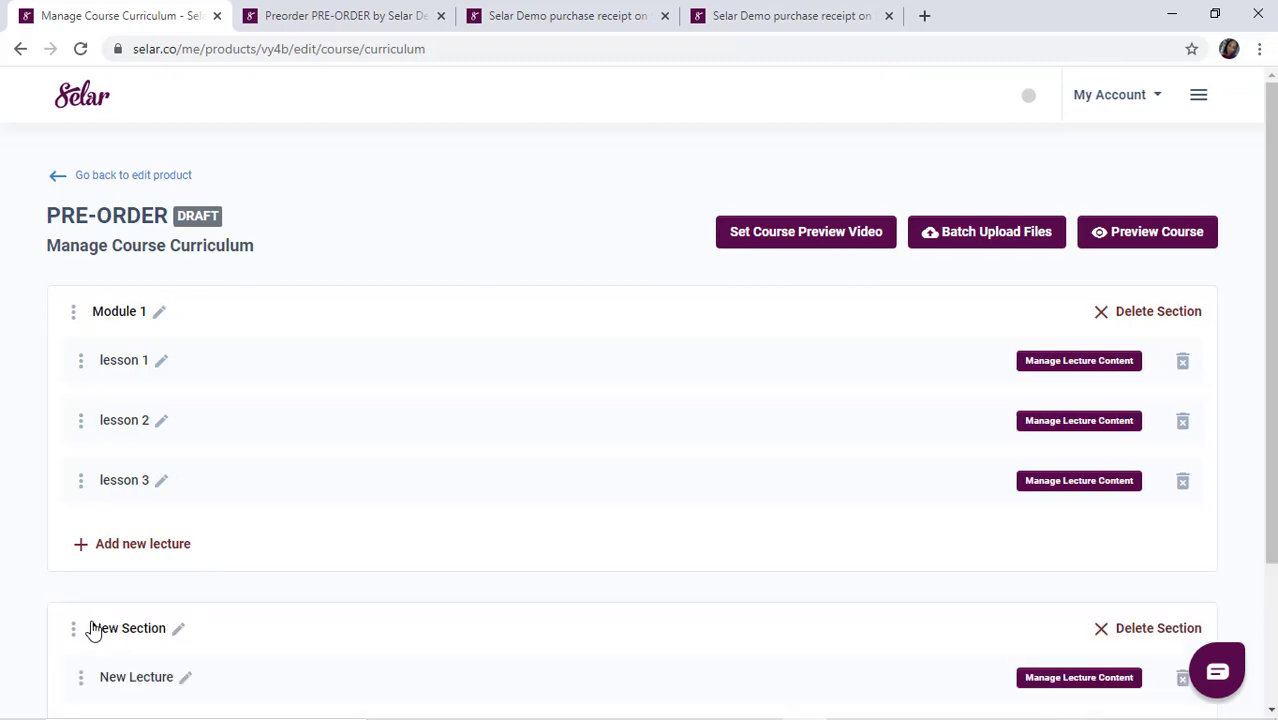
scroll(482, 359, down, 3)
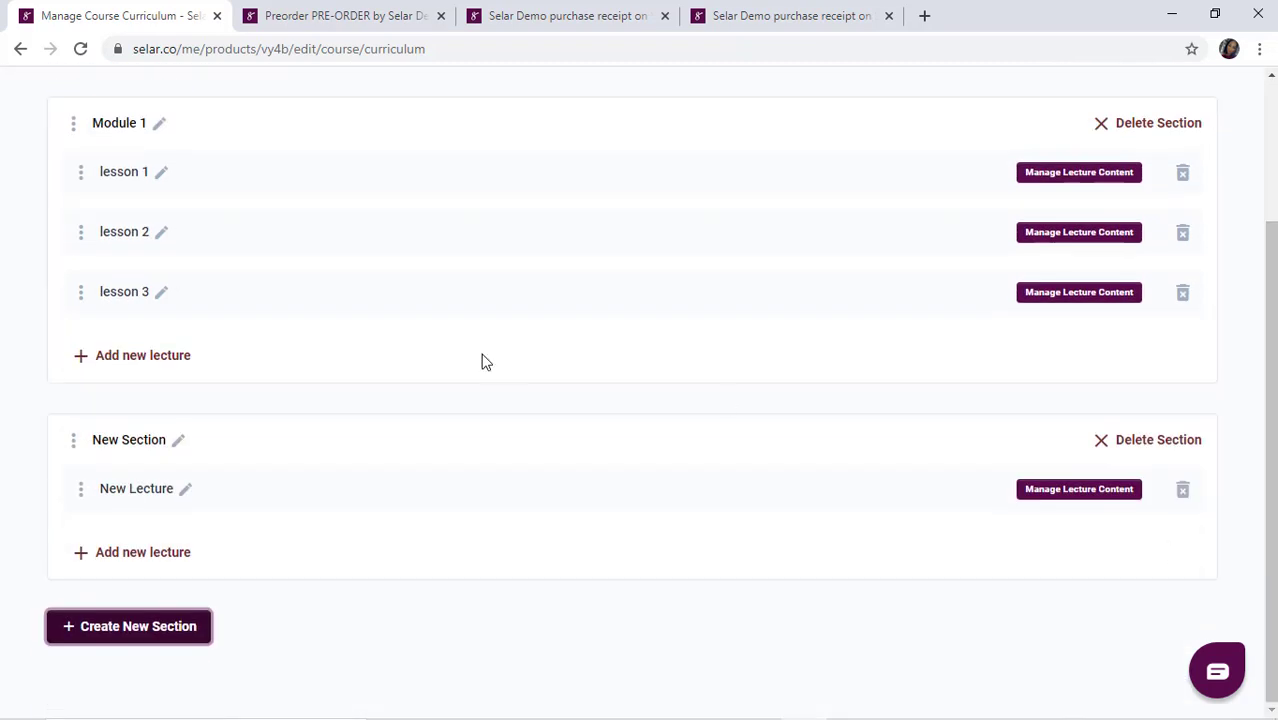
click(177, 442)
triple_click(146, 443)
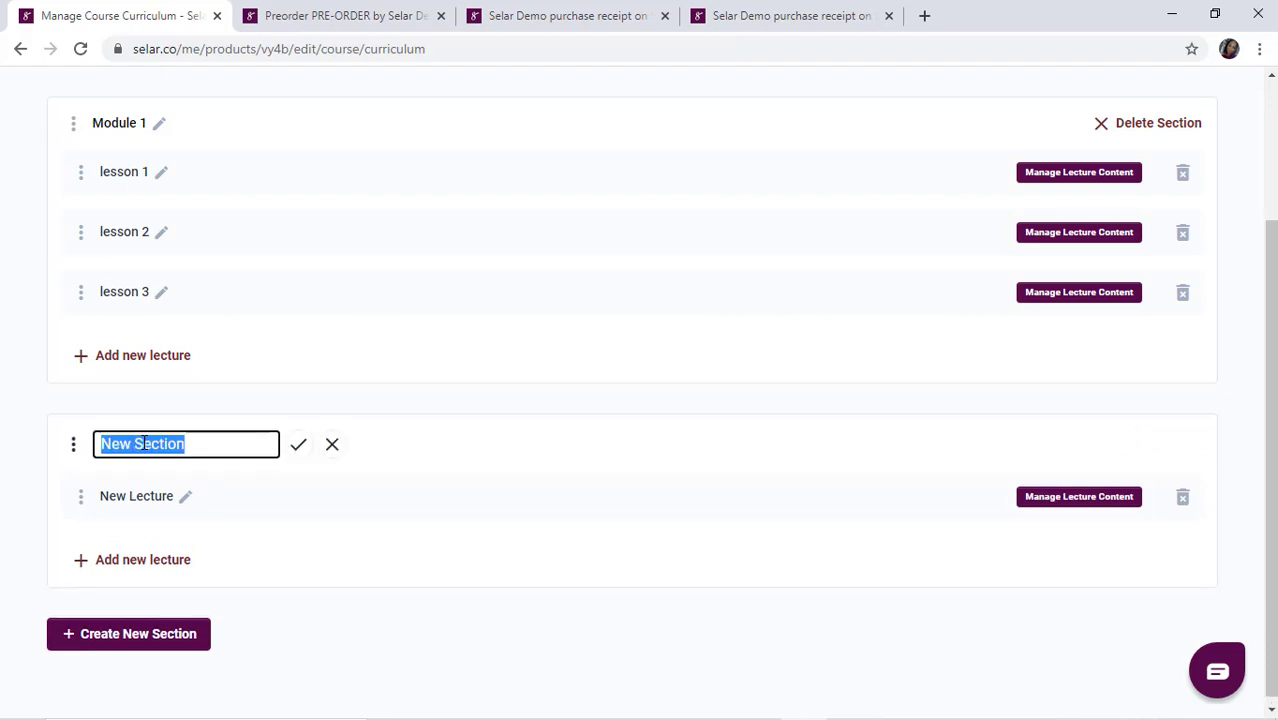
text(module 2)
click(296, 452)
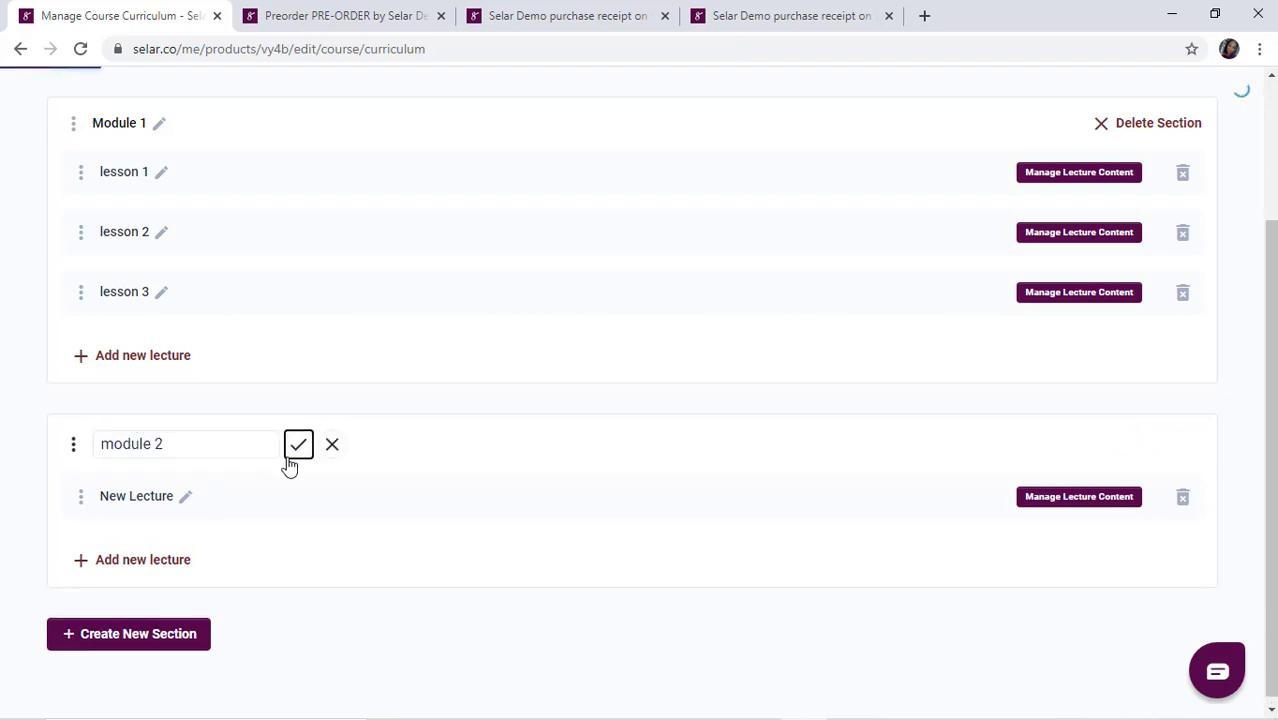
Enter "lesson 1" as the name of the first lecture in module 2
click(185, 495)
double_click(147, 487)
triple_click(147, 487)
text(l)
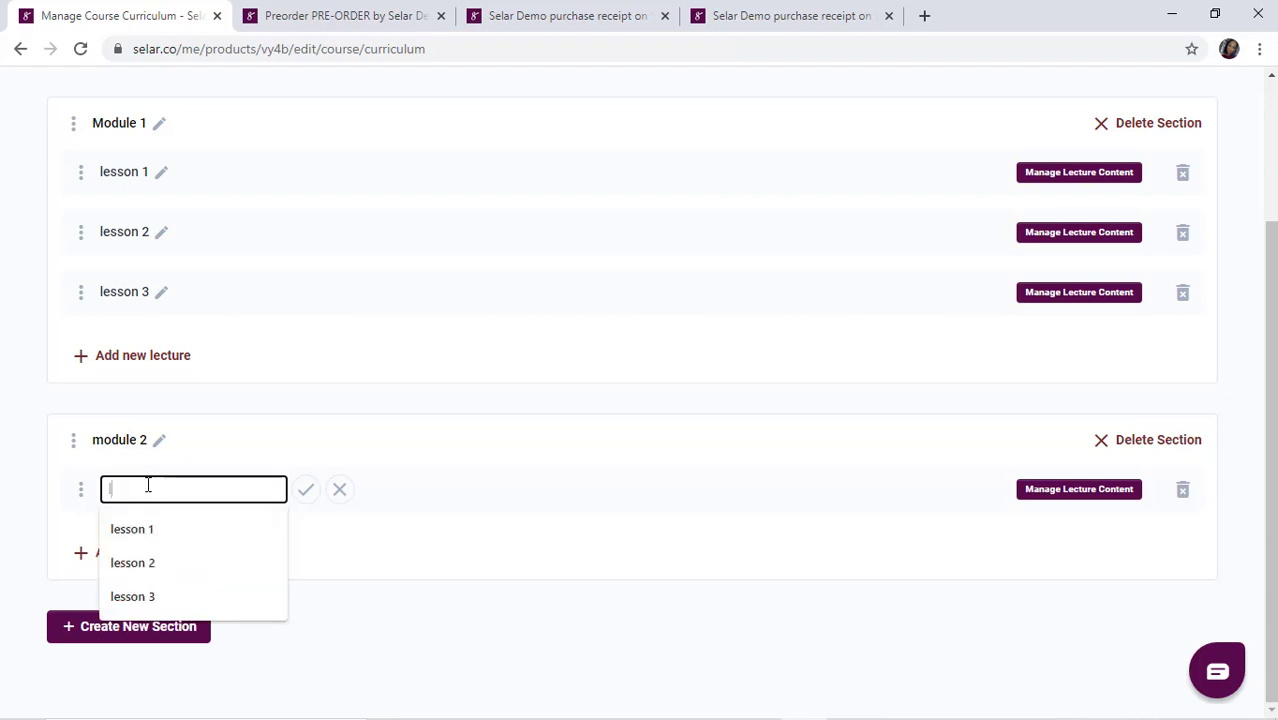
text(ess)
click(151, 528)
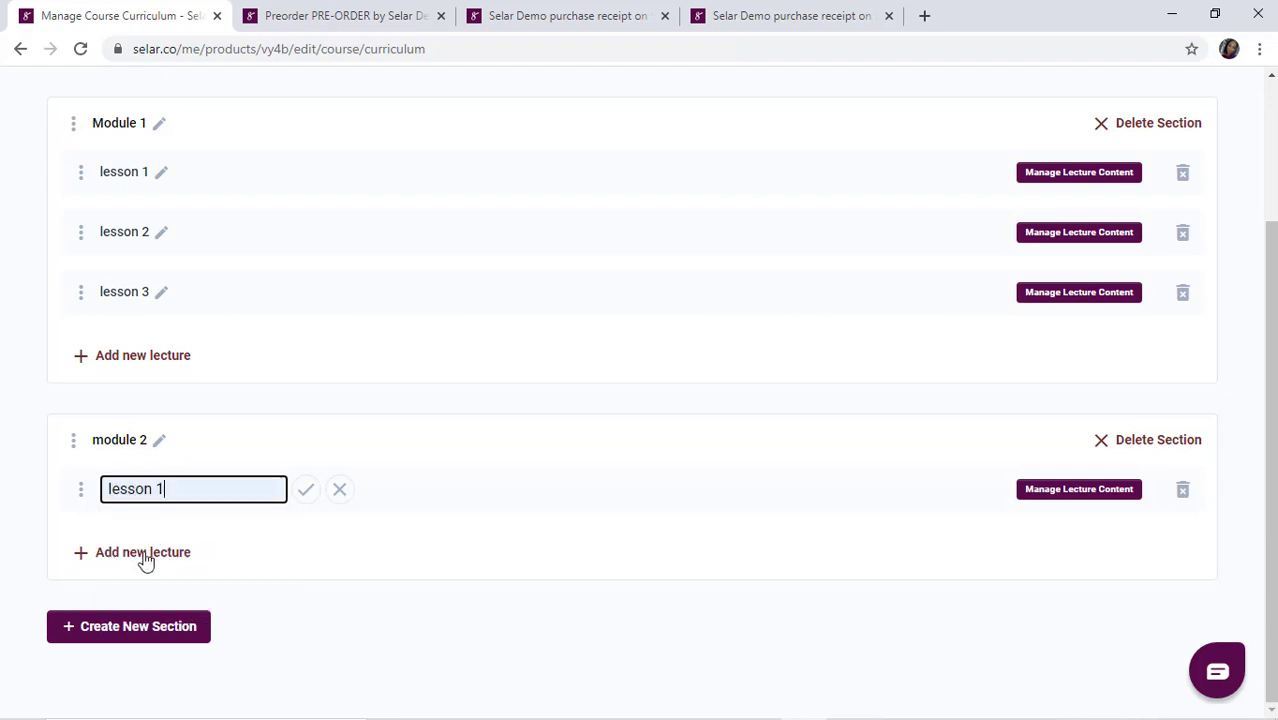
Add a second lecture named "lesson 2" to module 2 and save the names of both its lectures
click(146, 558)
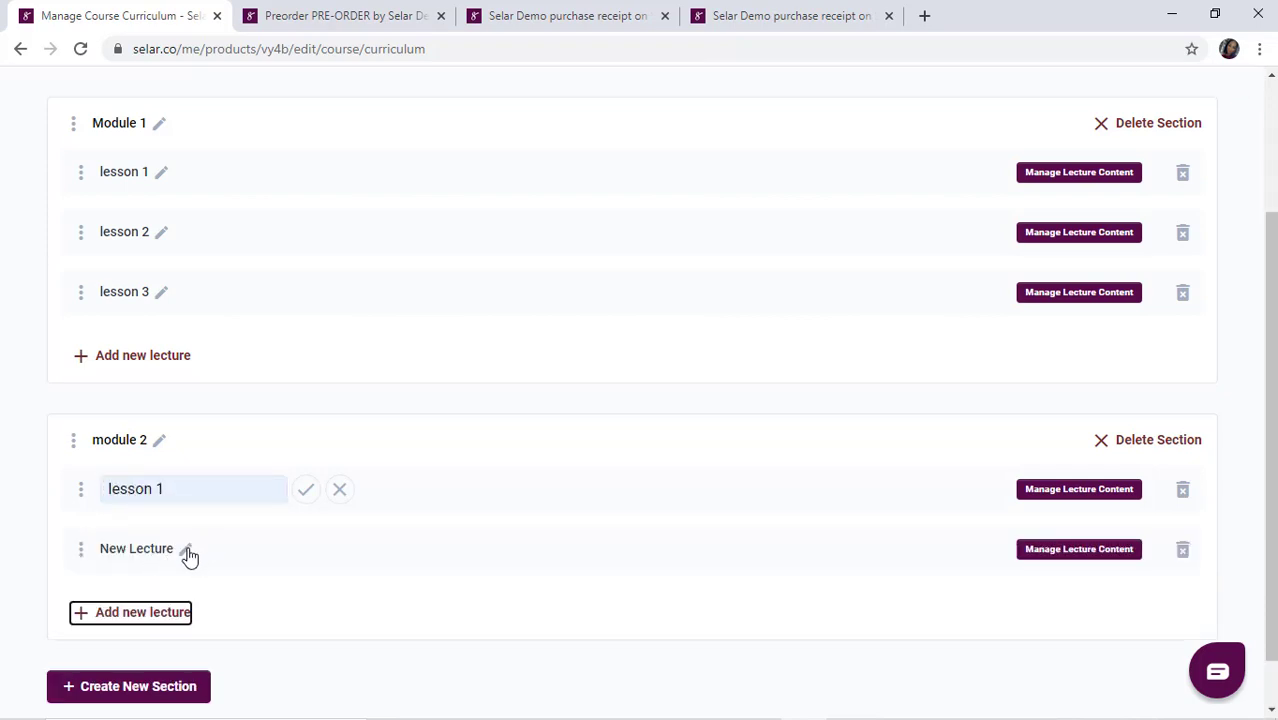
click(186, 549)
triple_click(159, 549)
text(lesson 2)
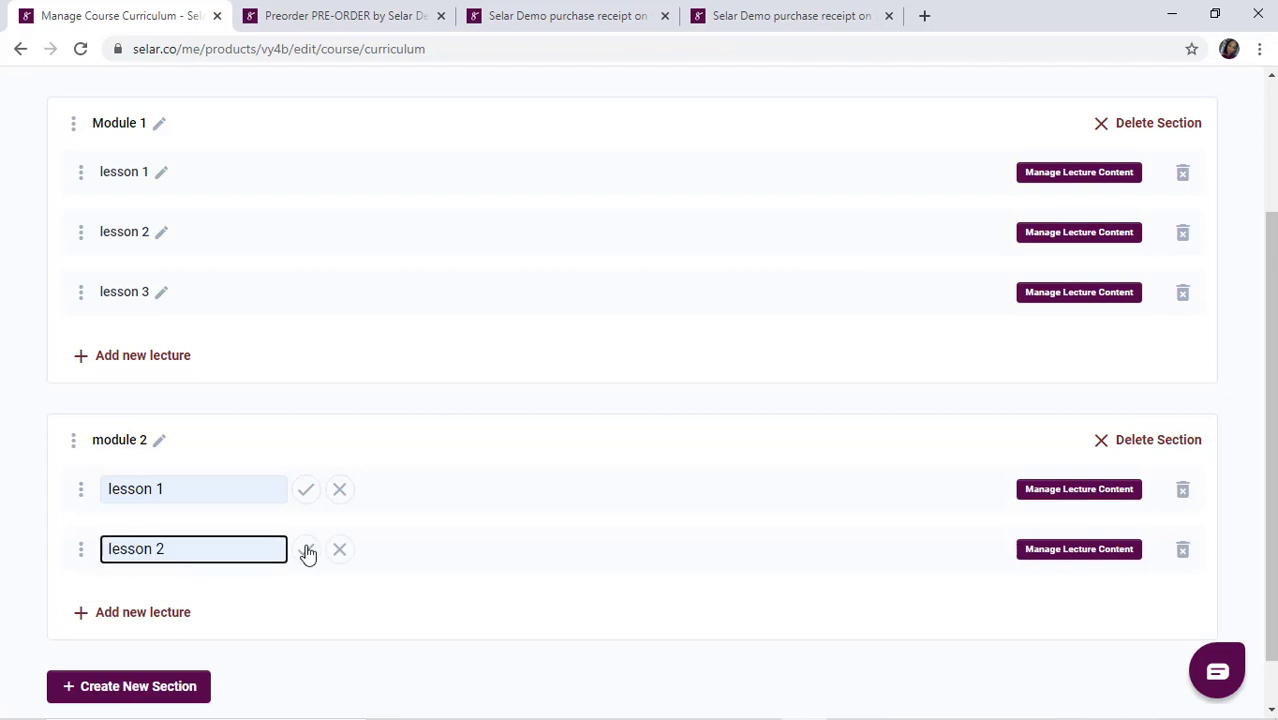
click(306, 550)
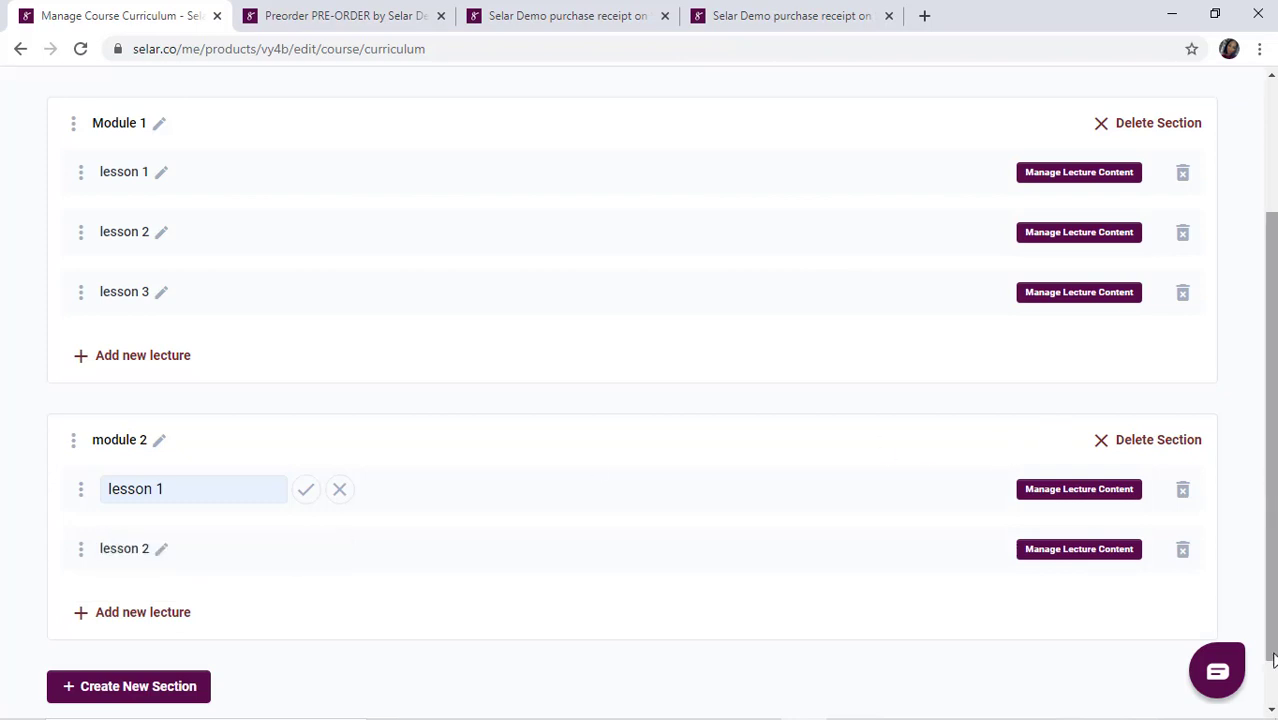
drag(1273, 657, 1271, 688)
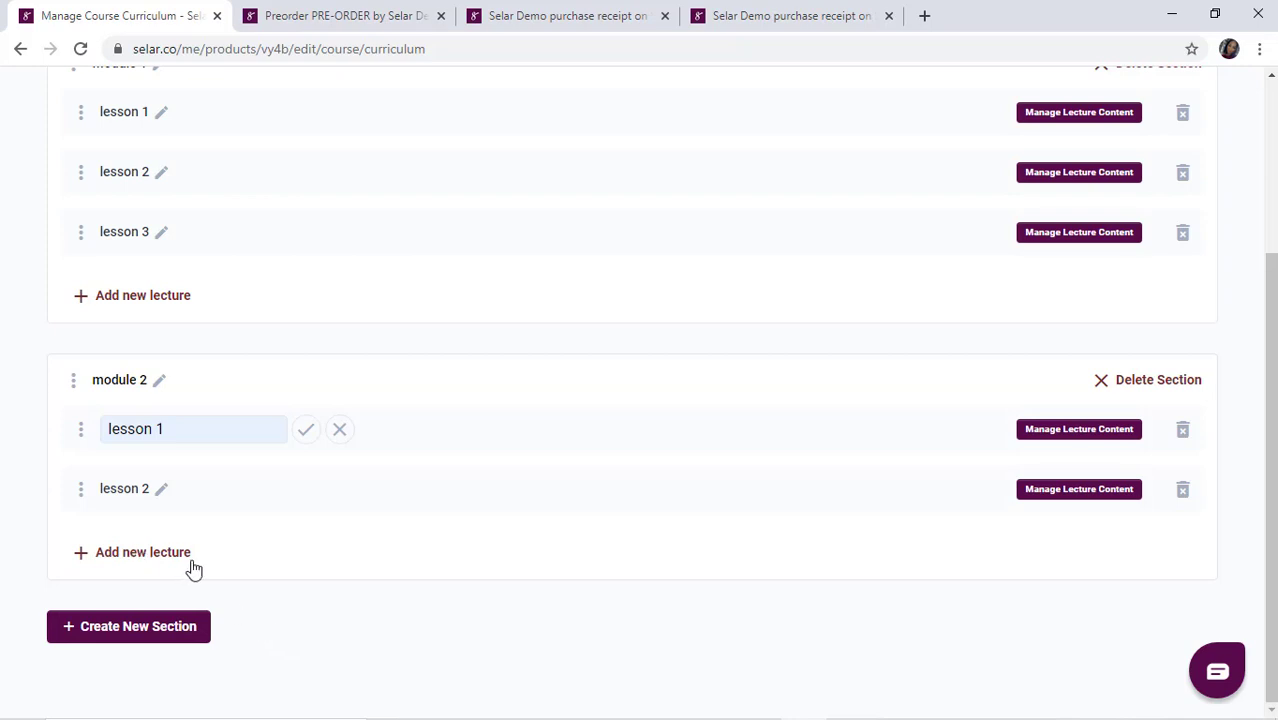
click(306, 432)
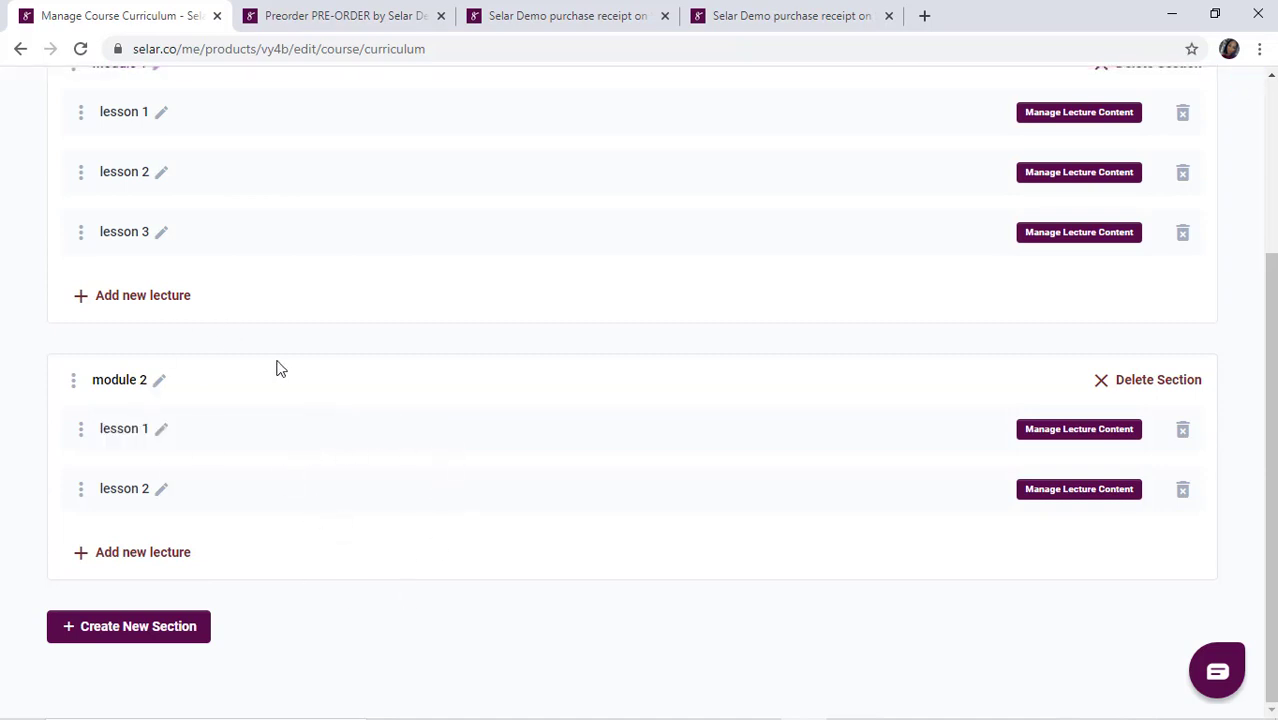
Go back from the curriculum to the product's edit page and update the product
click(1272, 170)
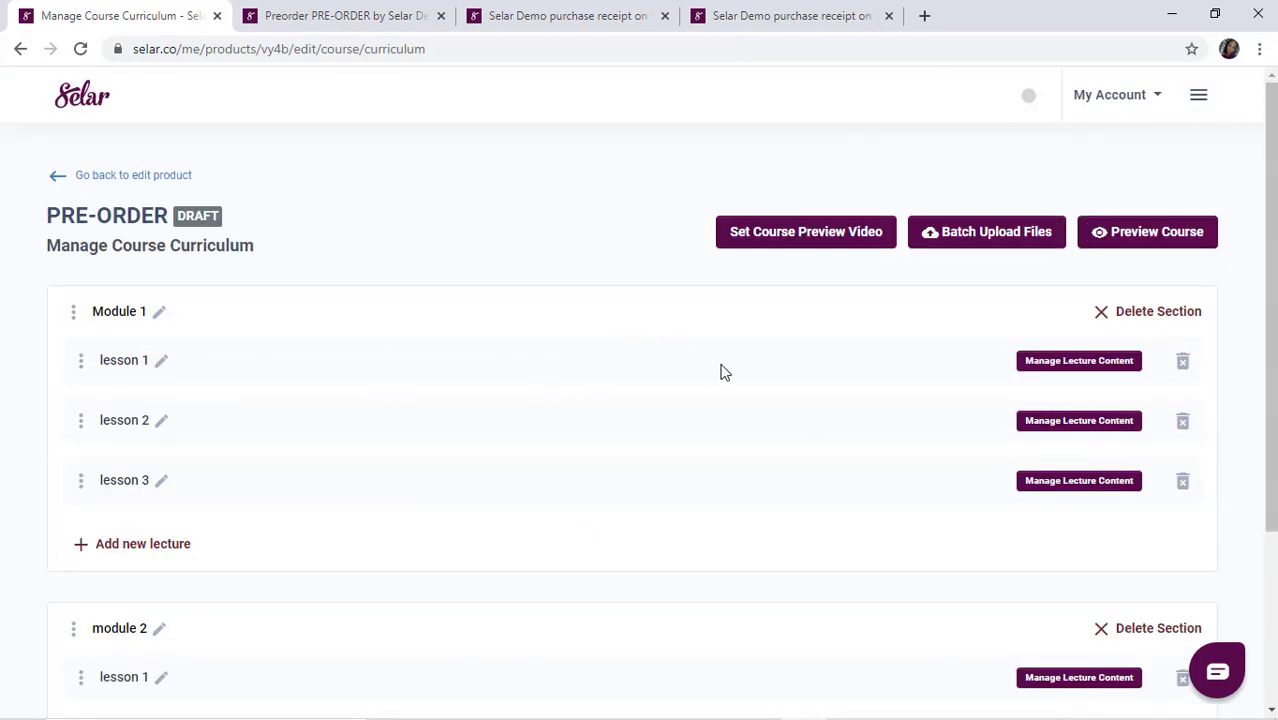
click(113, 181)
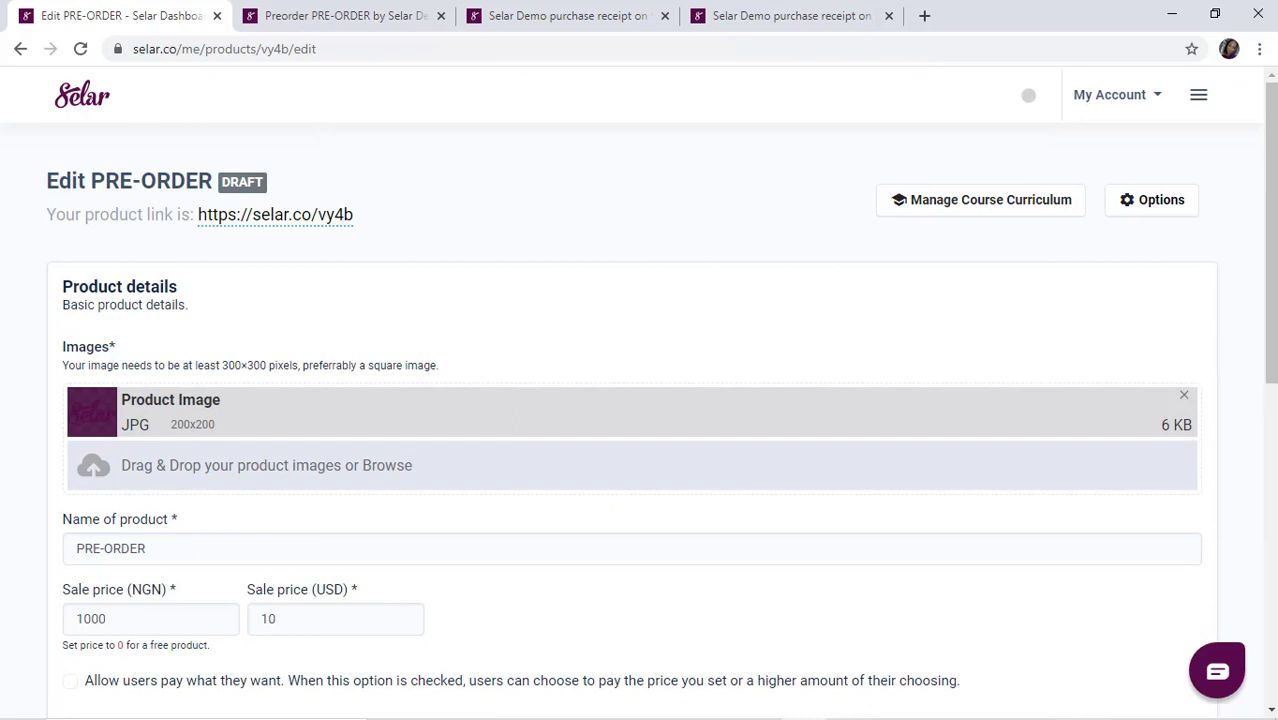
scroll(1187, 565, down, 5)
scroll(1172, 662, down, 1)
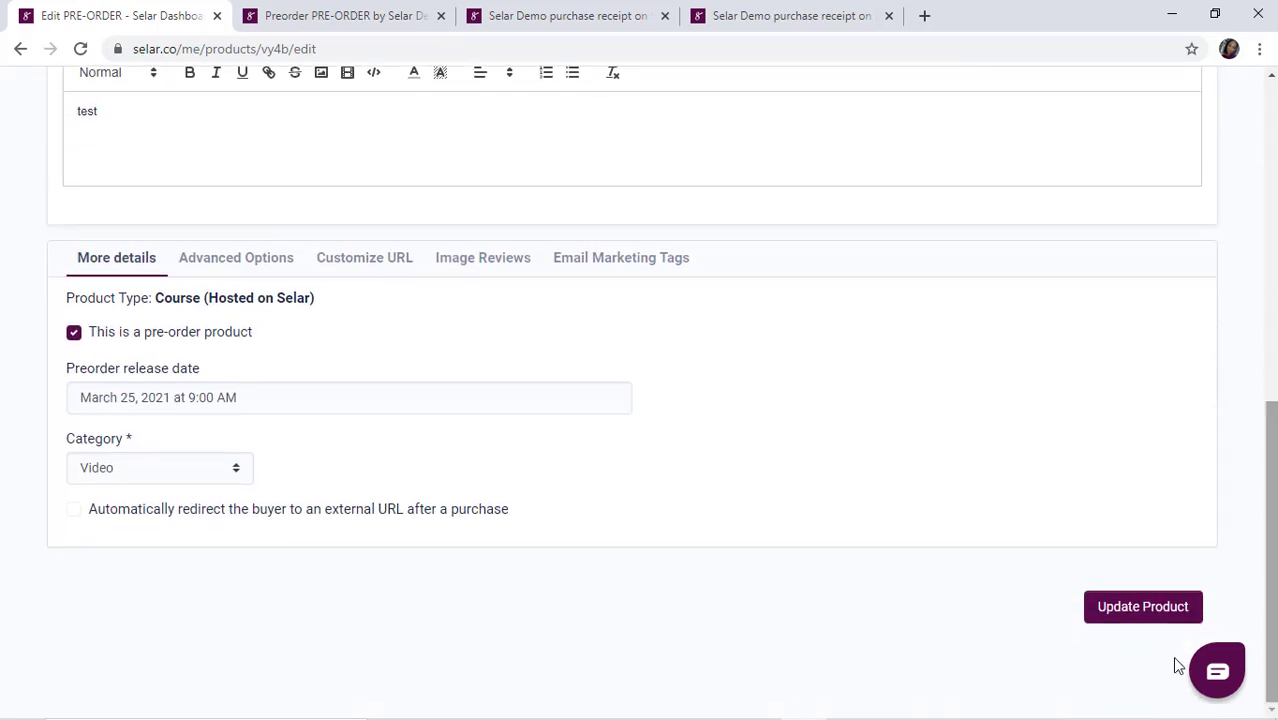
click(1135, 620)
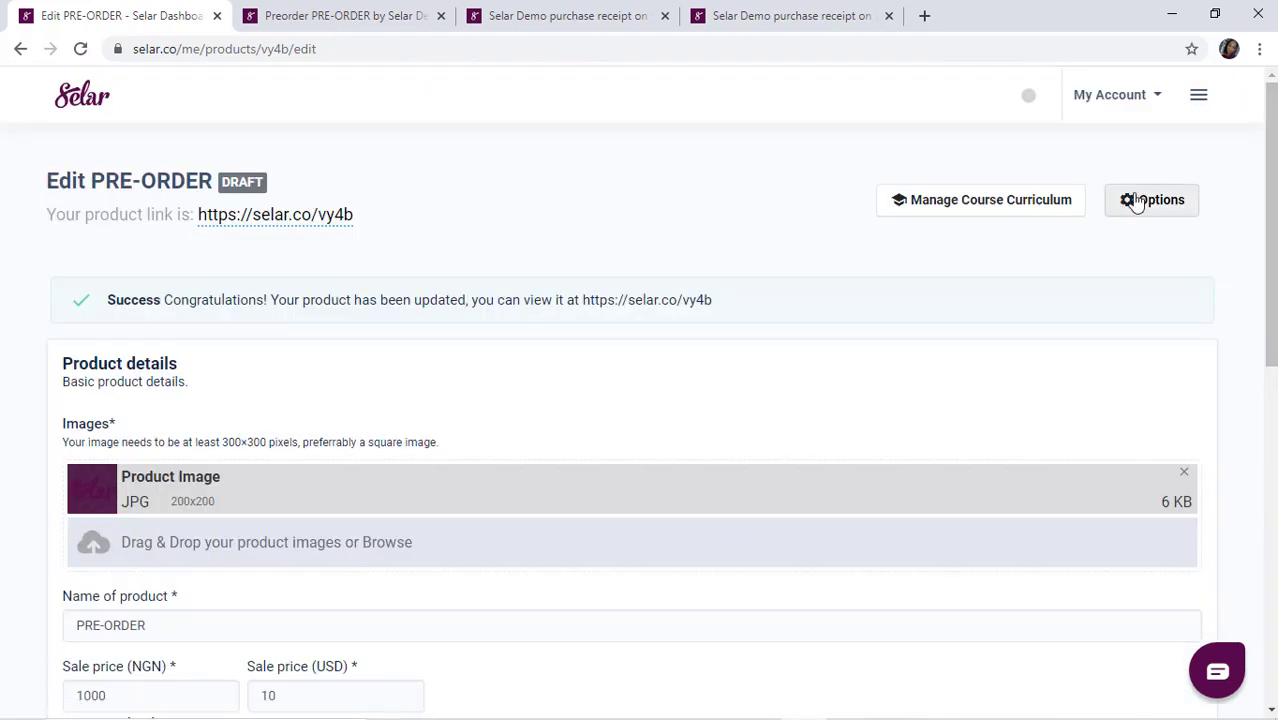
Publish the draft PRE-ORDER course and check its pre-order settings on the edit page
click(1147, 206)
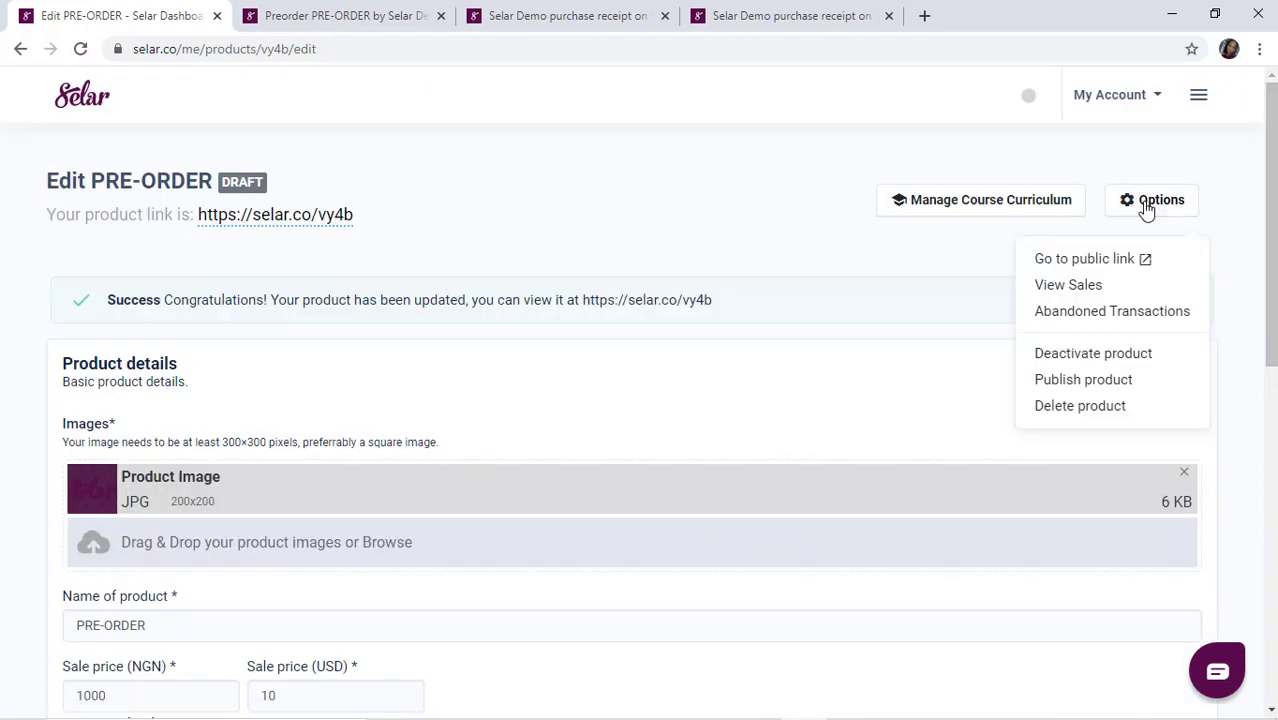
click(1070, 386)
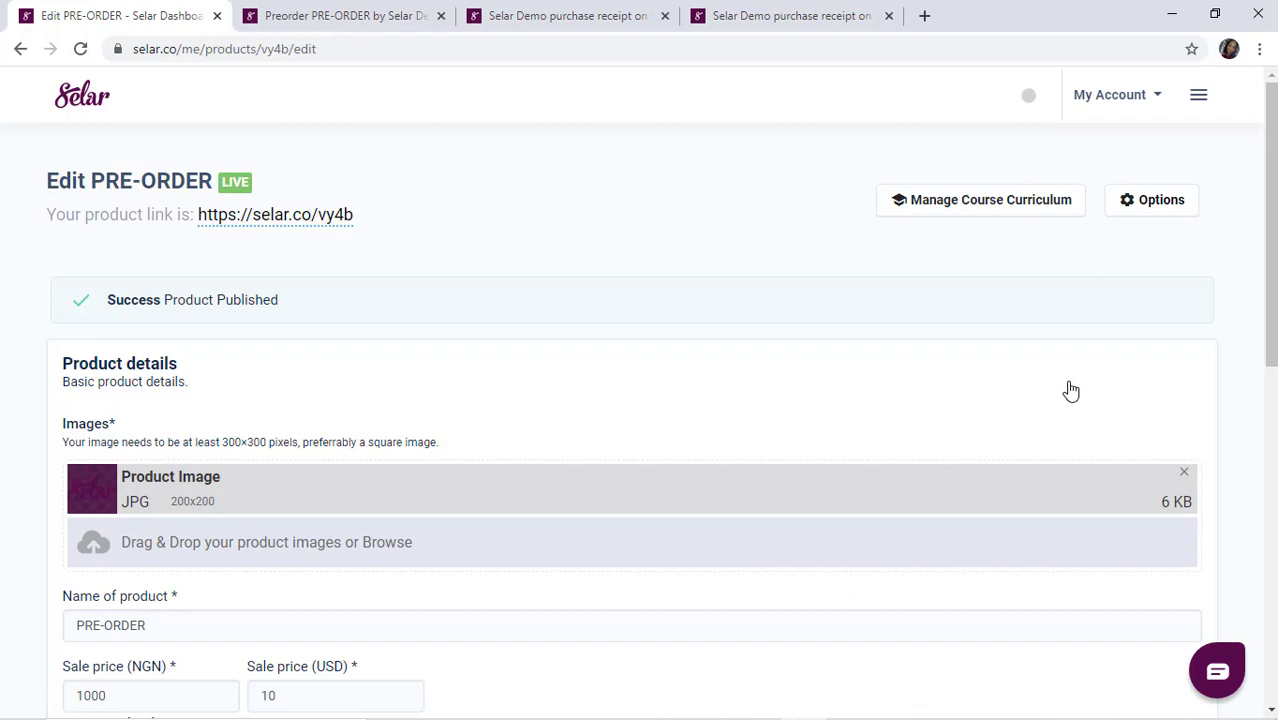
click(1269, 446)
click(1274, 630)
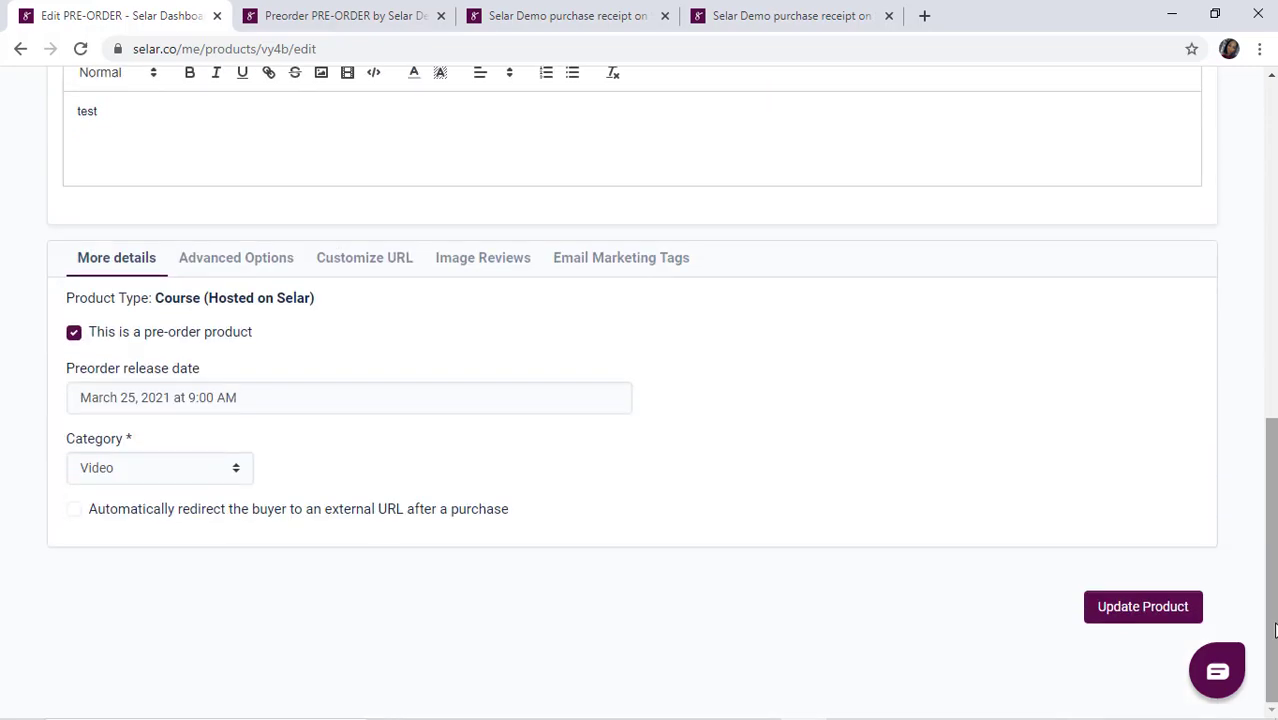
click(1273, 307)
click(1272, 172)
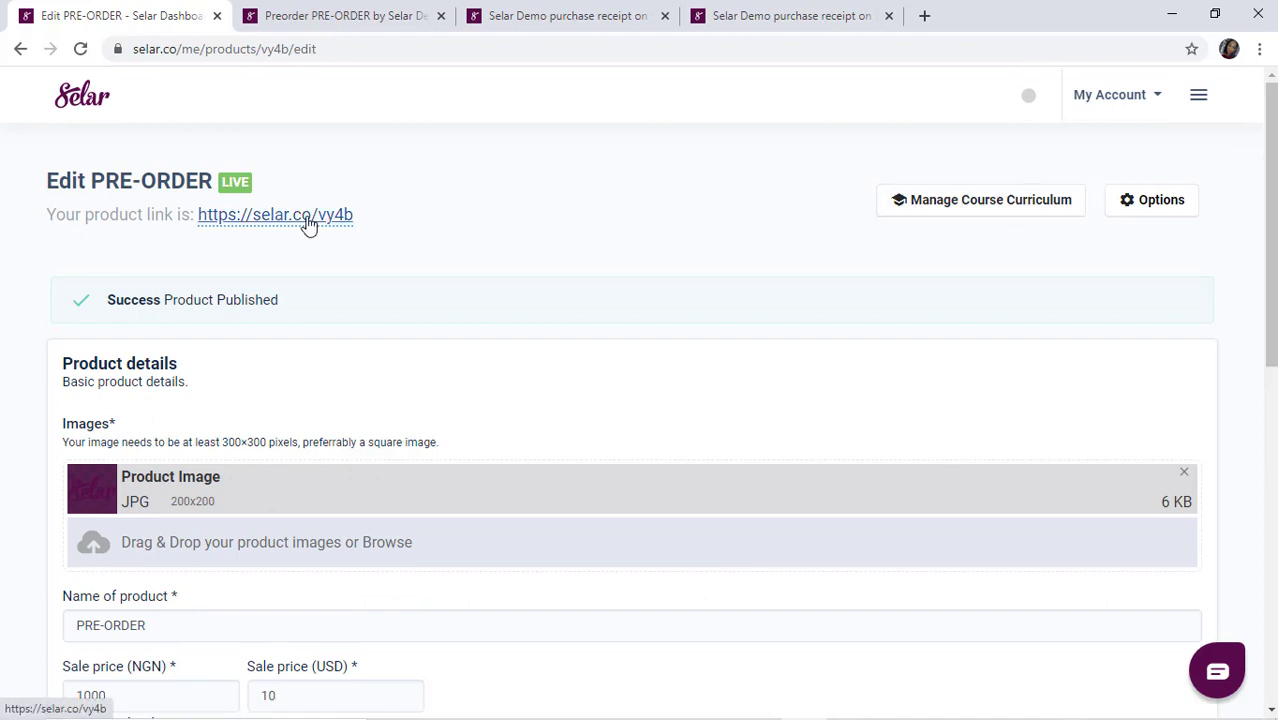
Open the course's public product page and examine its pre-order notice and course content, expanding module 2
click(307, 218)
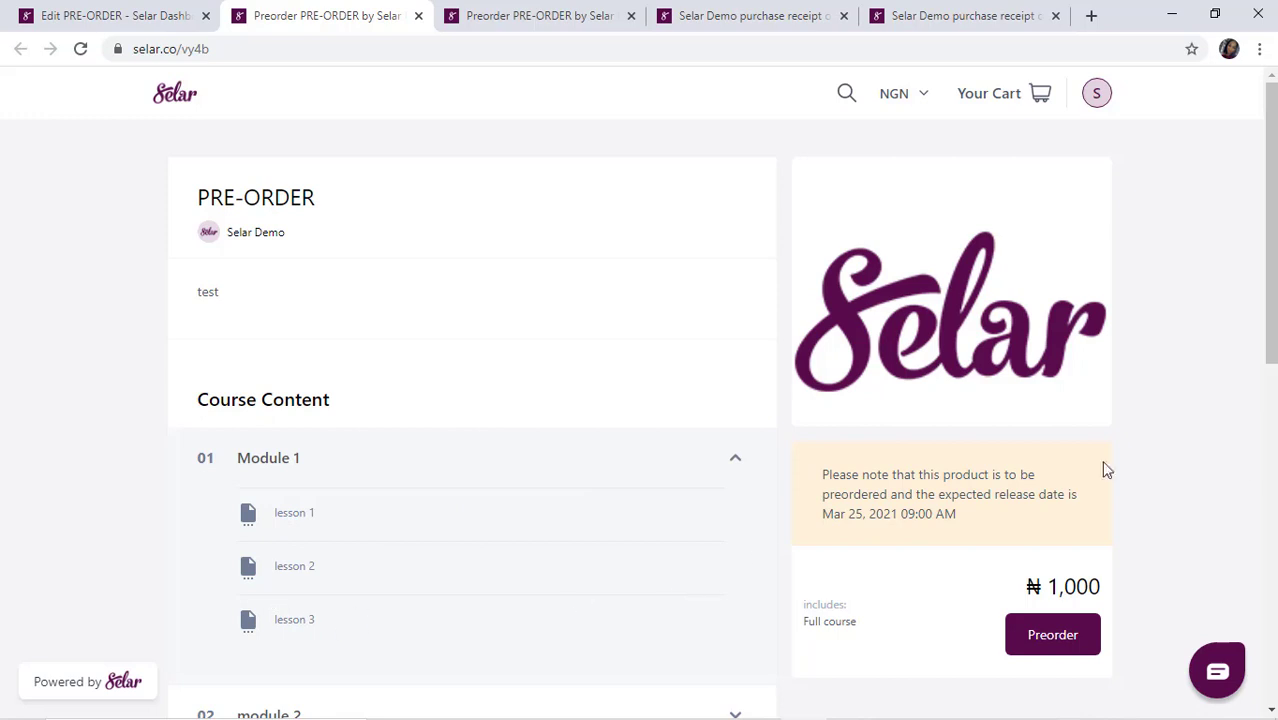
click(1271, 711)
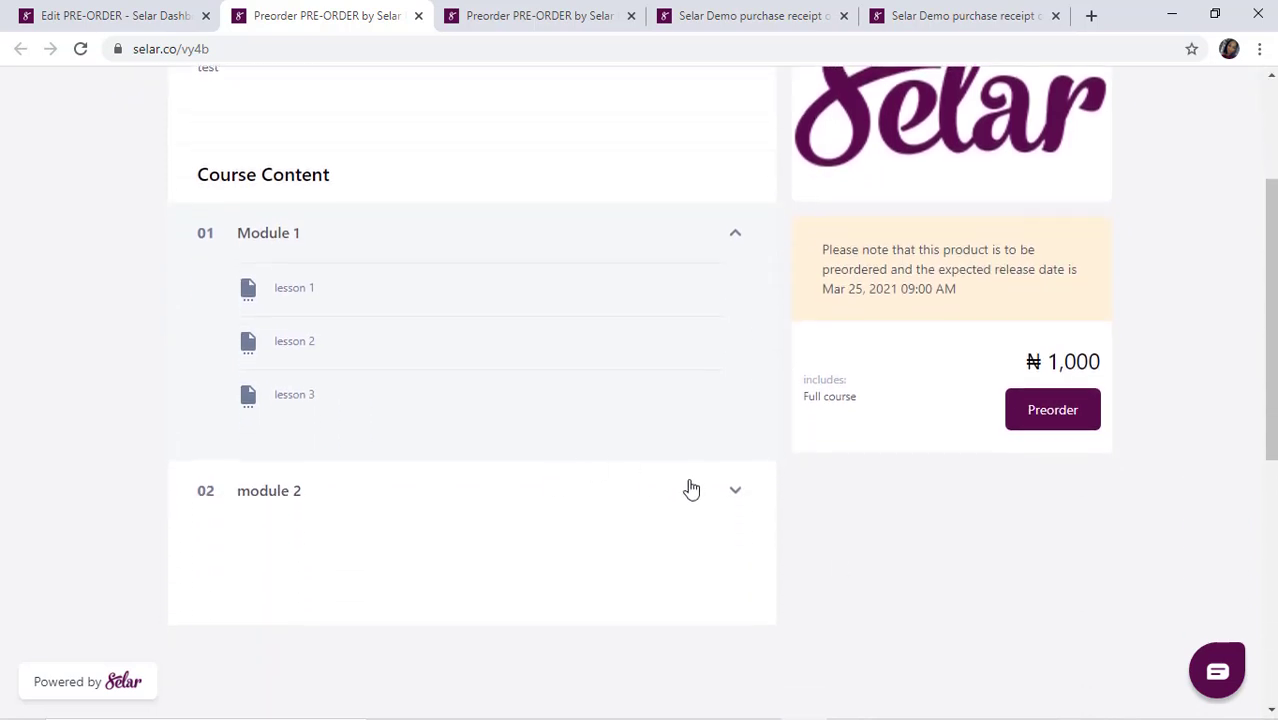
click(728, 497)
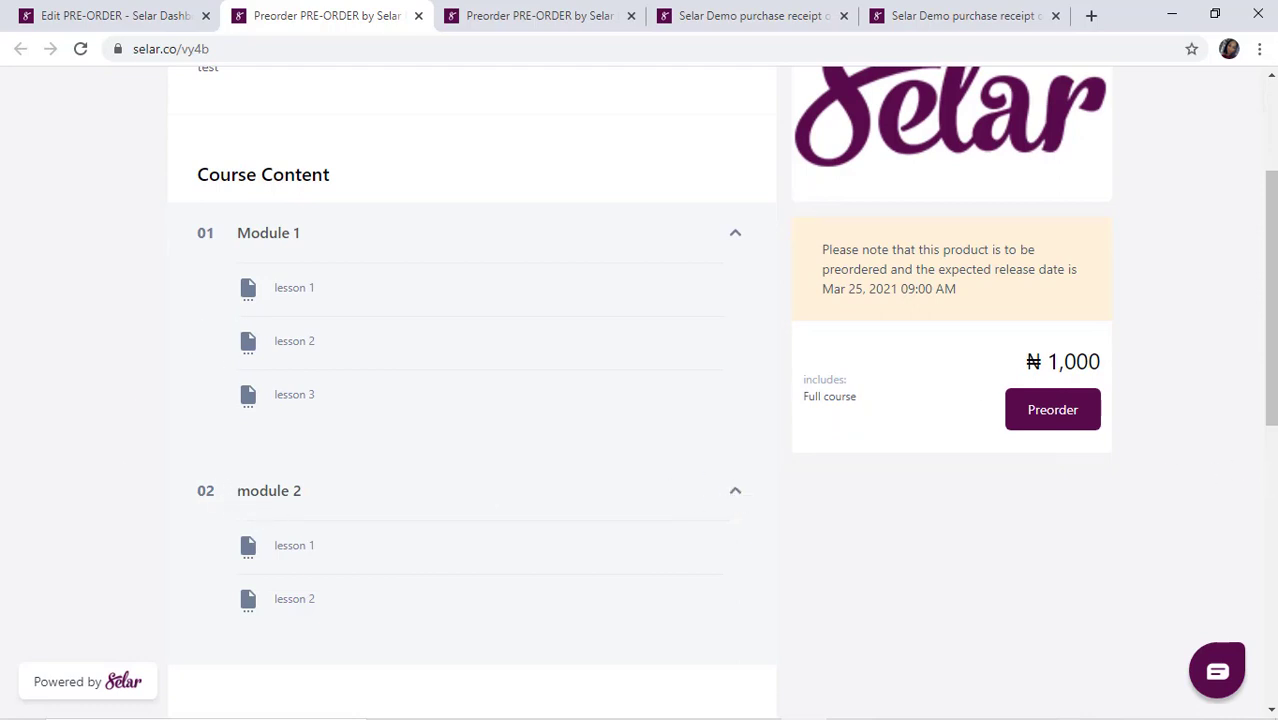
scroll(640, 400, down, 5)
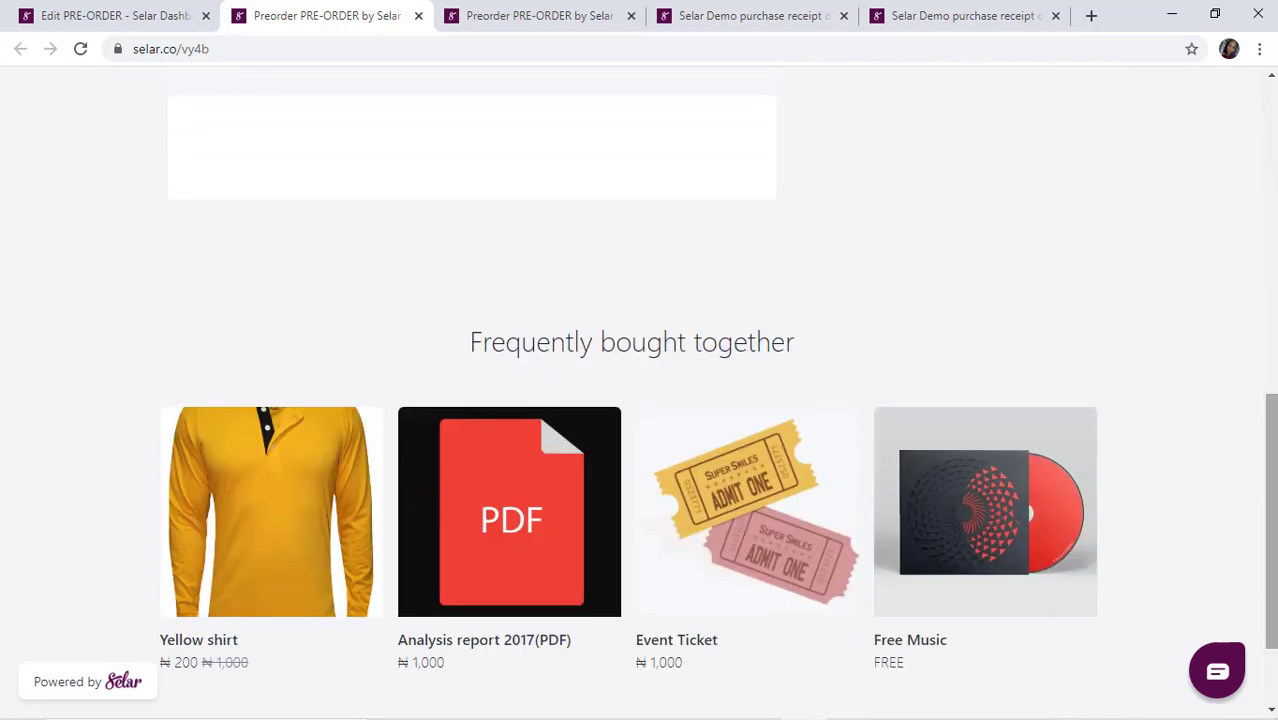
scroll(640, 400, up, 5)
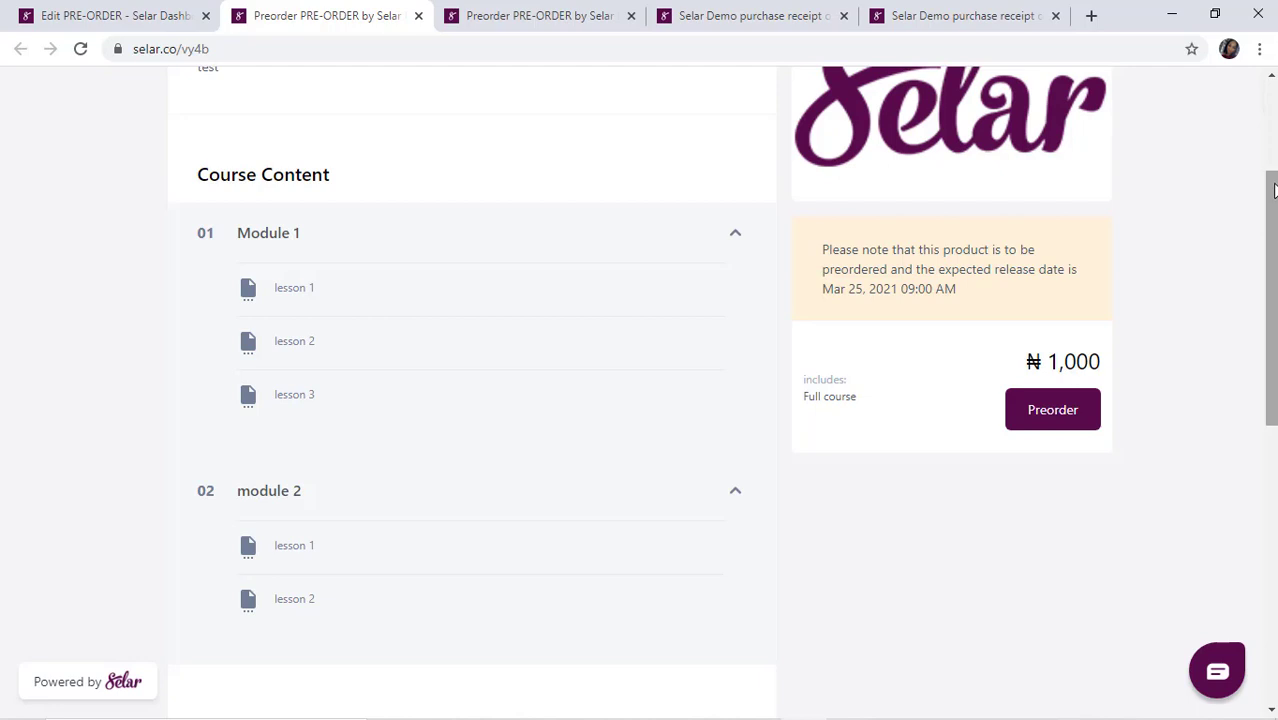
scroll(1274, 170, up, 3)
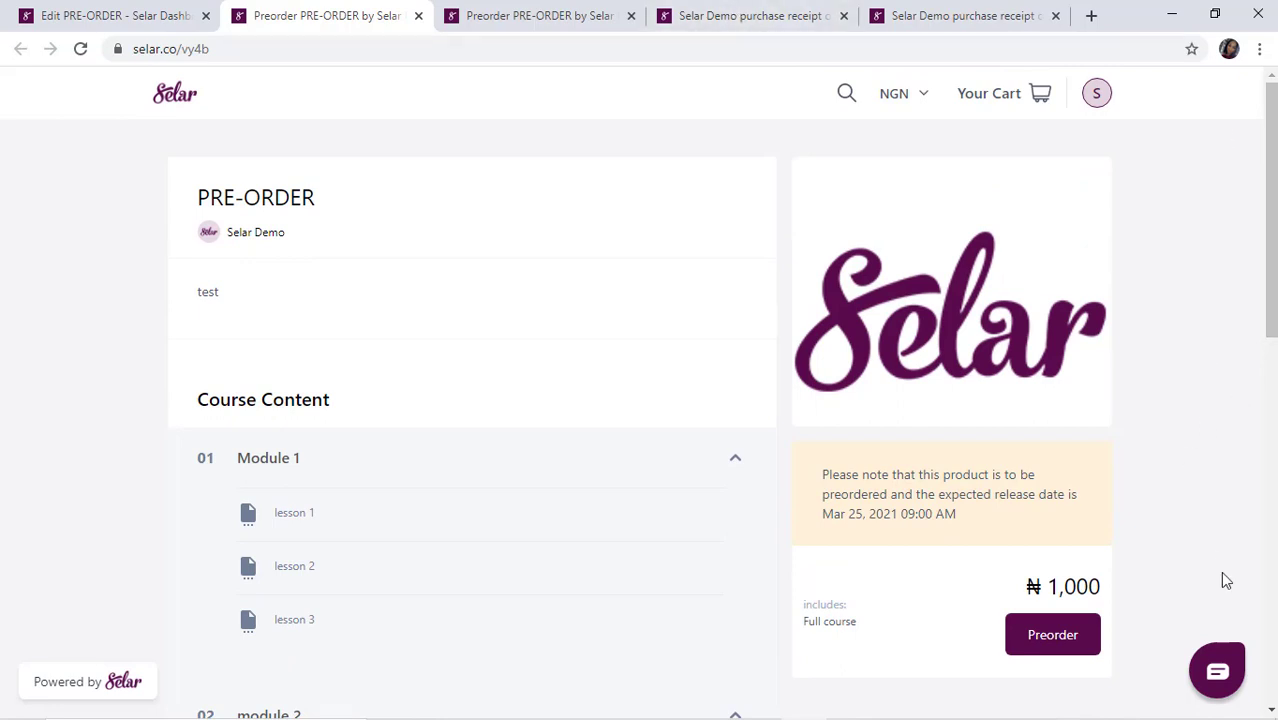
Preorder the course from its public page, complete the checkout with the prefilled contact details and review the receipt
click(1045, 642)
click(1007, 648)
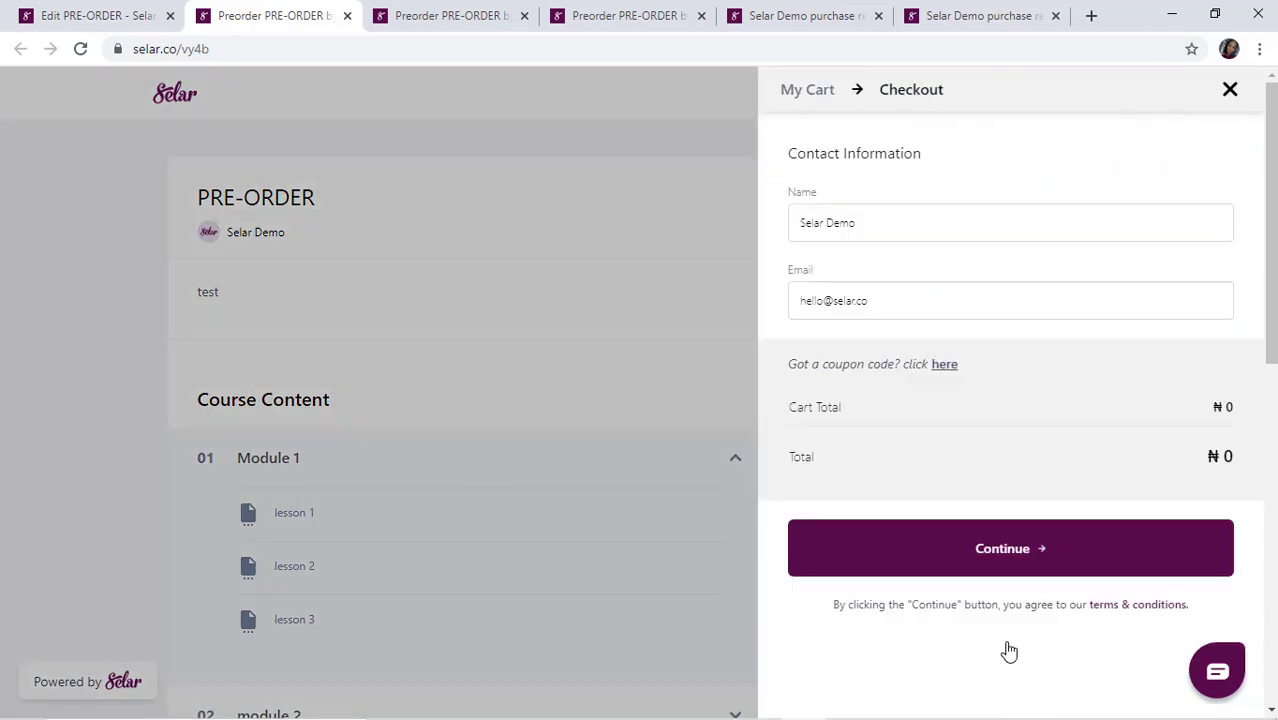
click(961, 578)
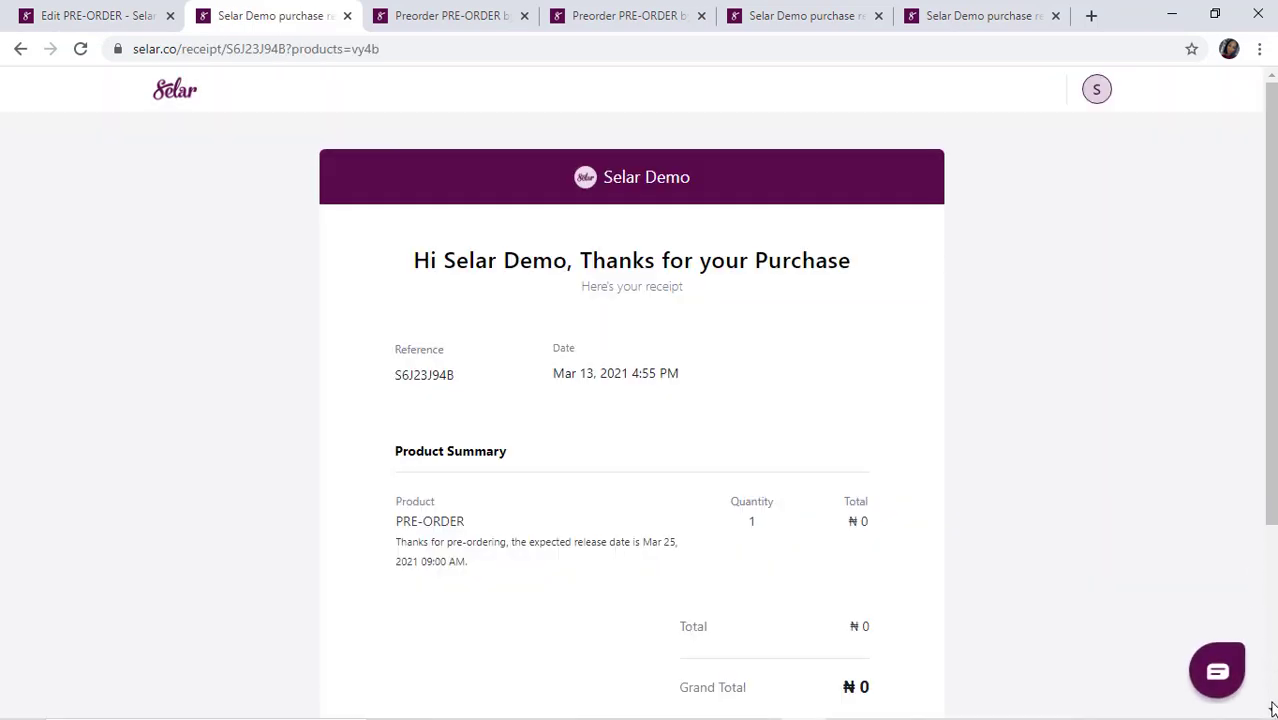
scroll(1272, 676, down, 3)
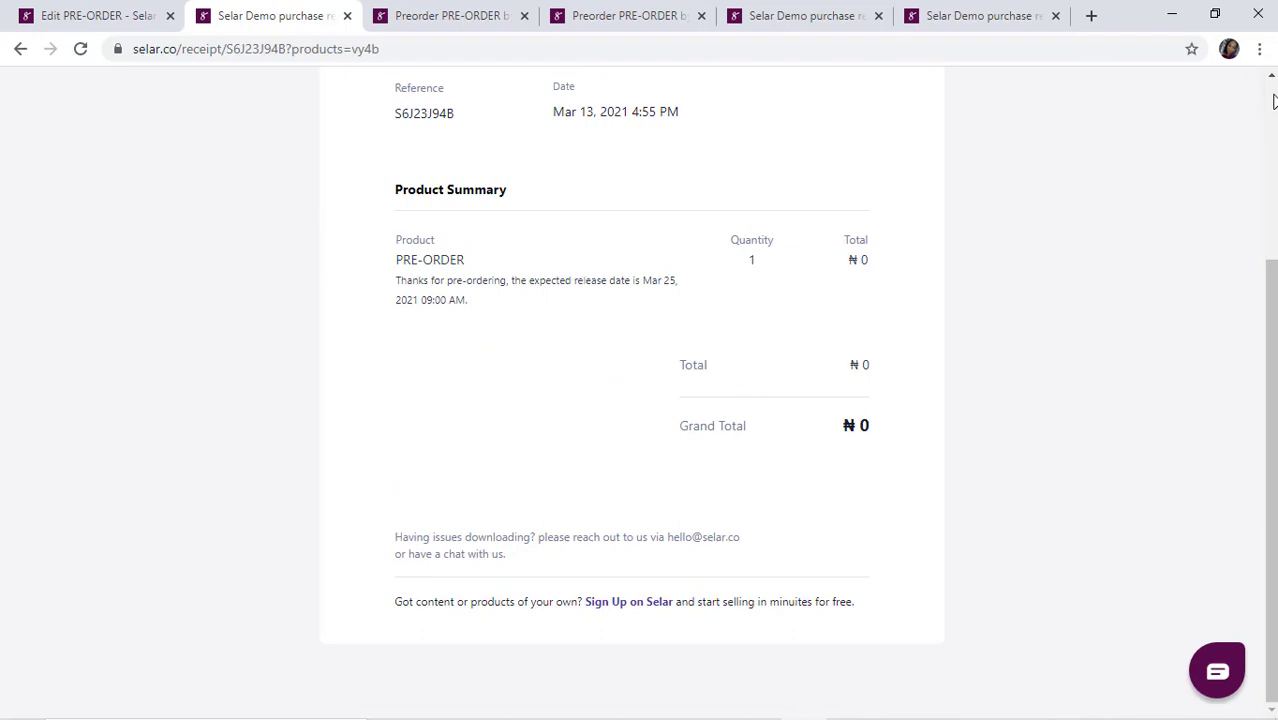
scroll(1091, 97, up, 2)
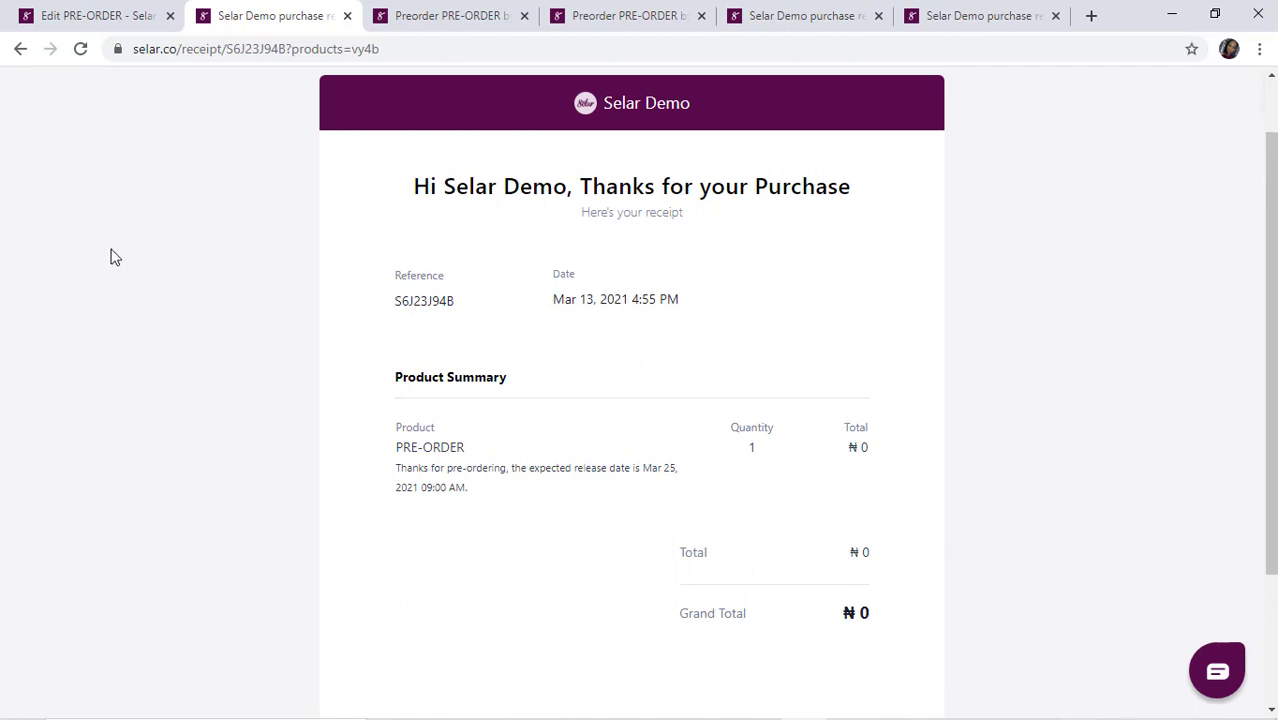
Return from the receipt to the PRE-ORDER course's edit page, check its pre-order settings and update the product
click(115, 15)
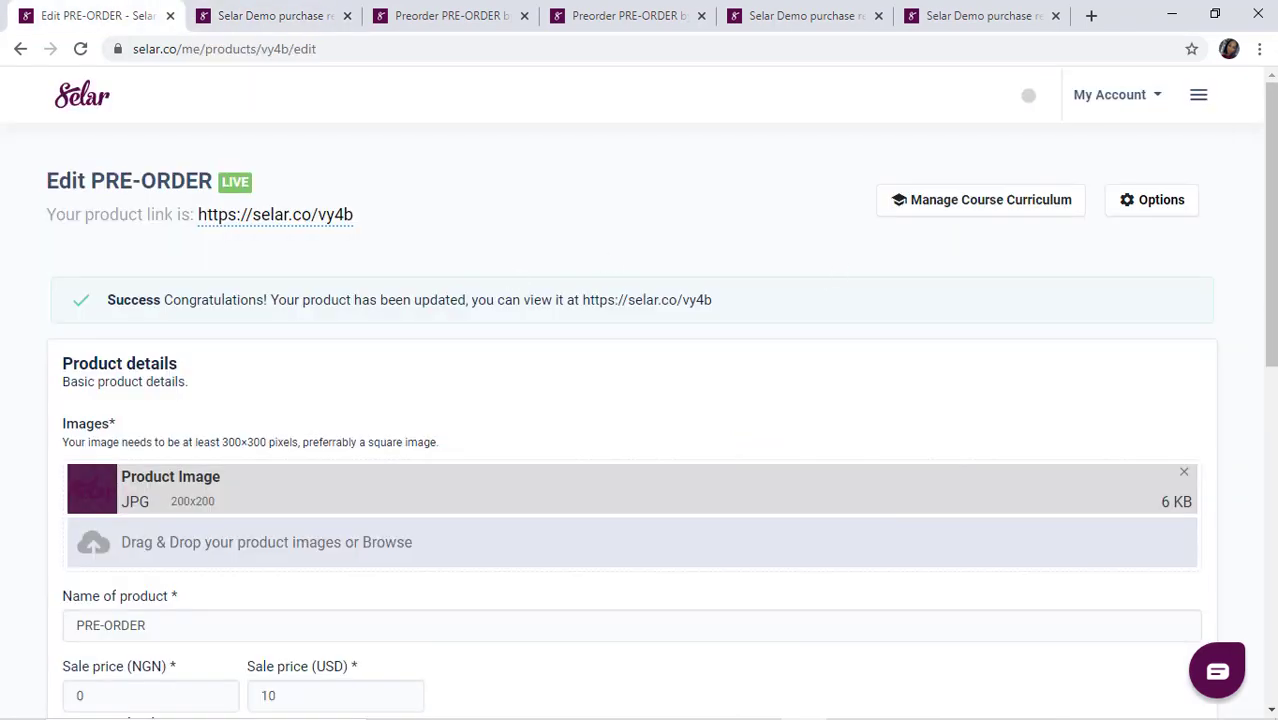
scroll(310, 418, down, 8)
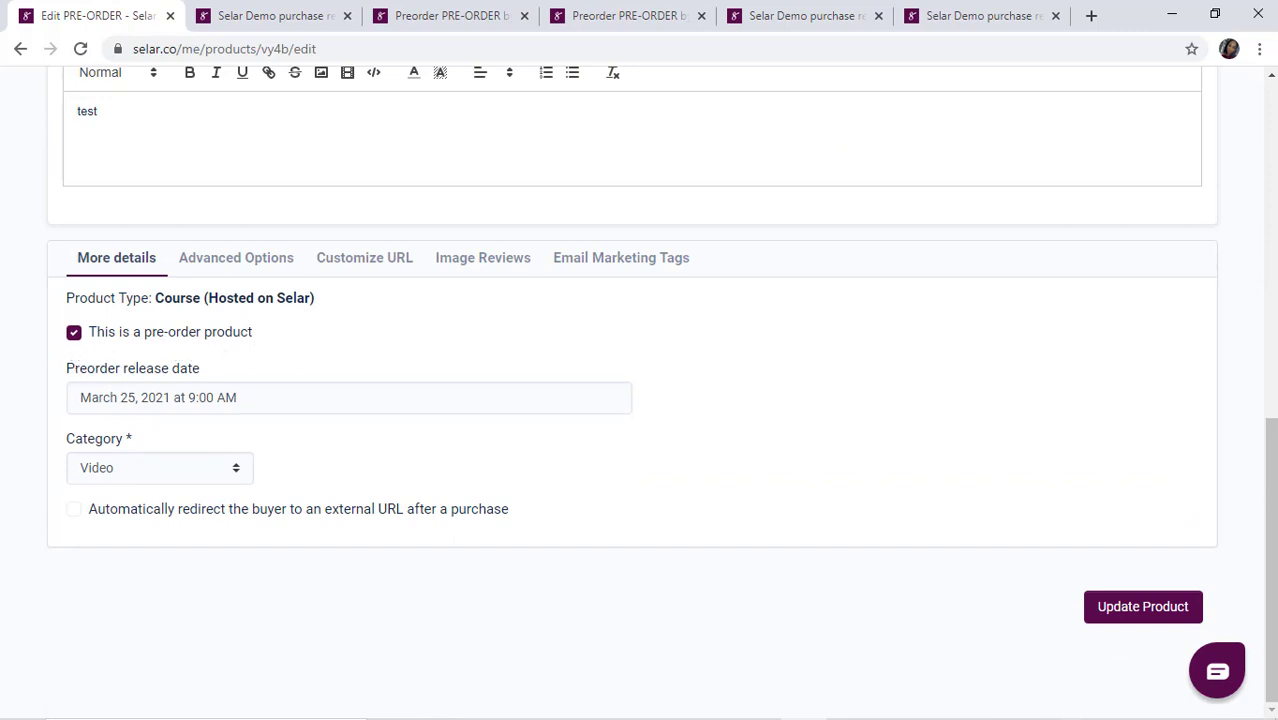
click(1143, 606)
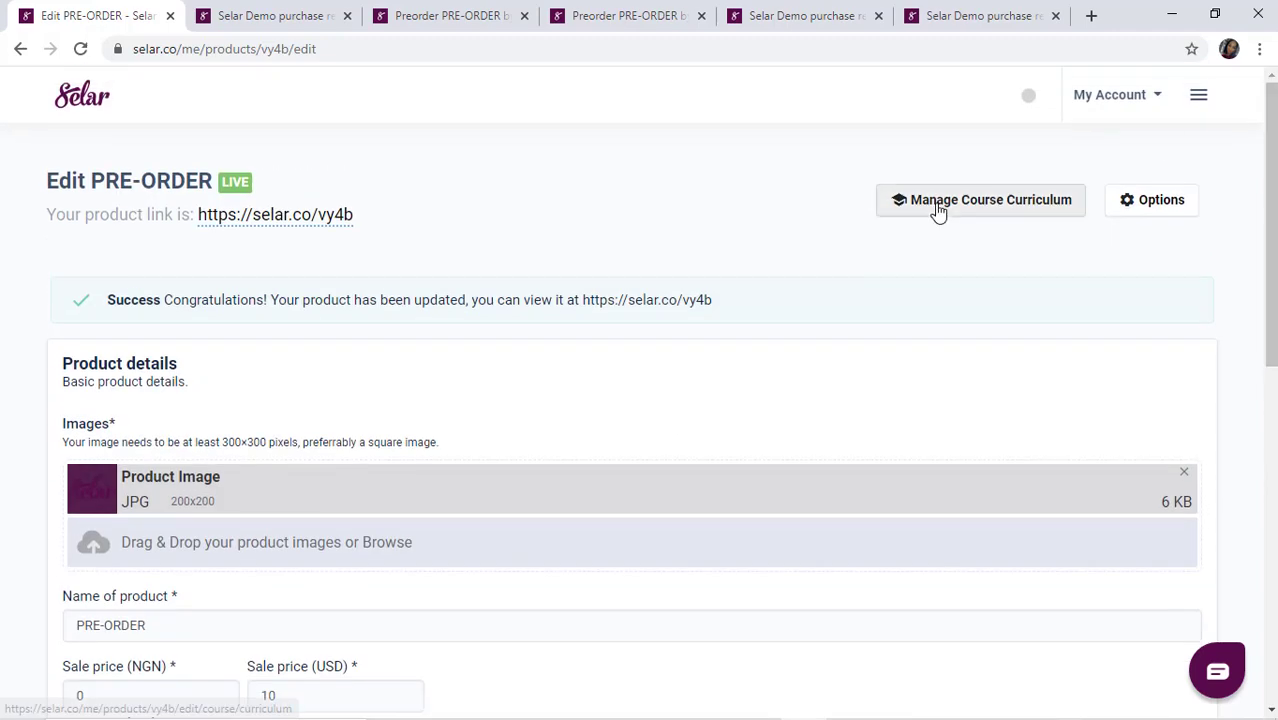
Open the course curriculum and examine the sections and lessons of Module 1 and module 2
click(975, 202)
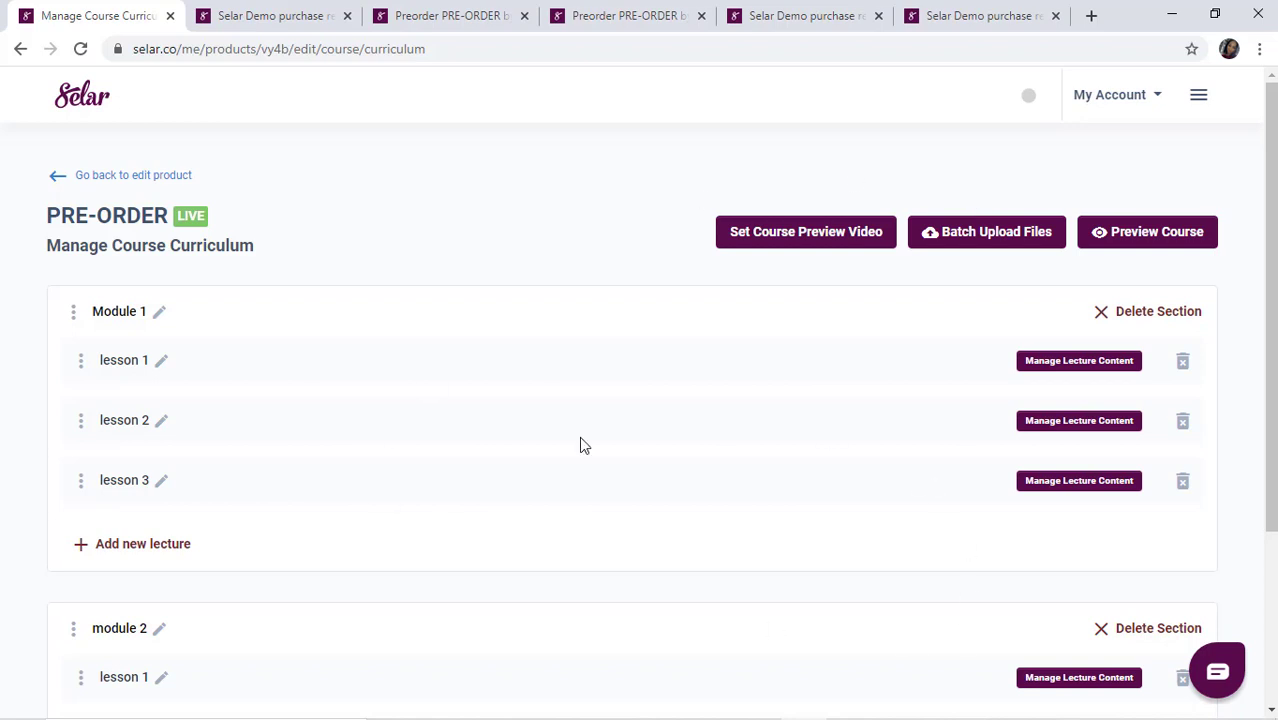
scroll(1259, 212, down, 3)
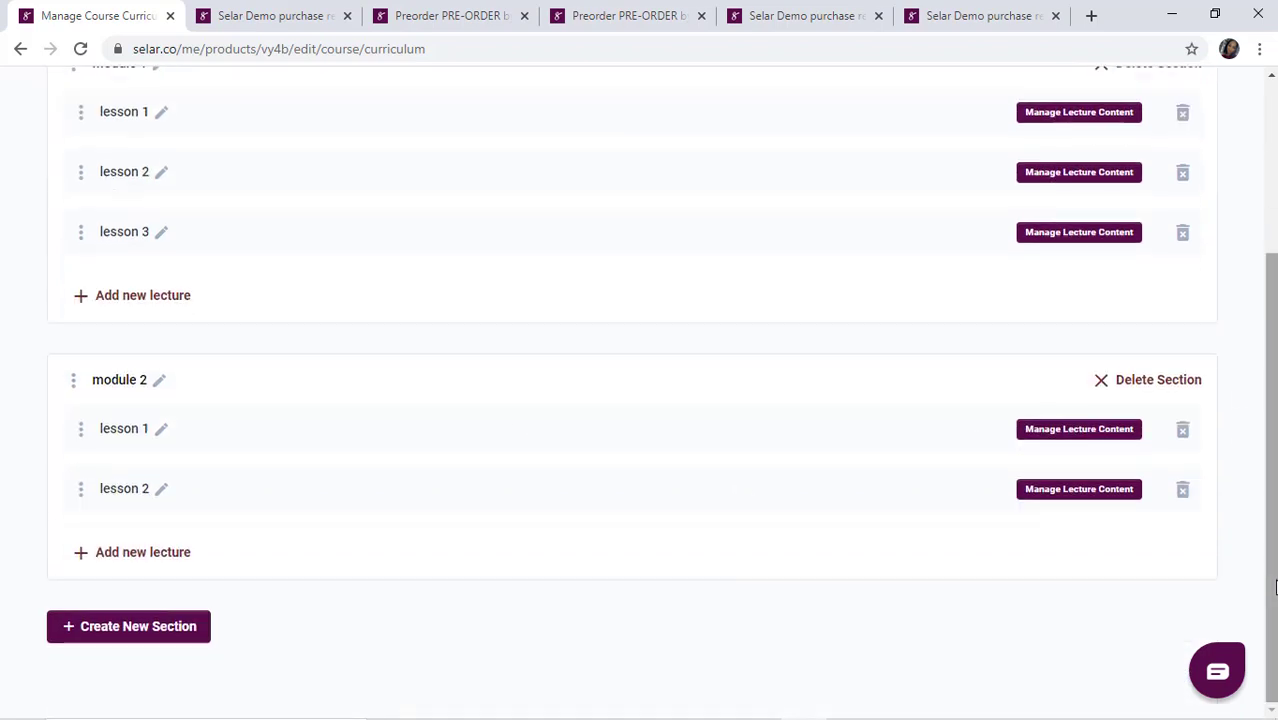
scroll(1259, 212, up, 3)
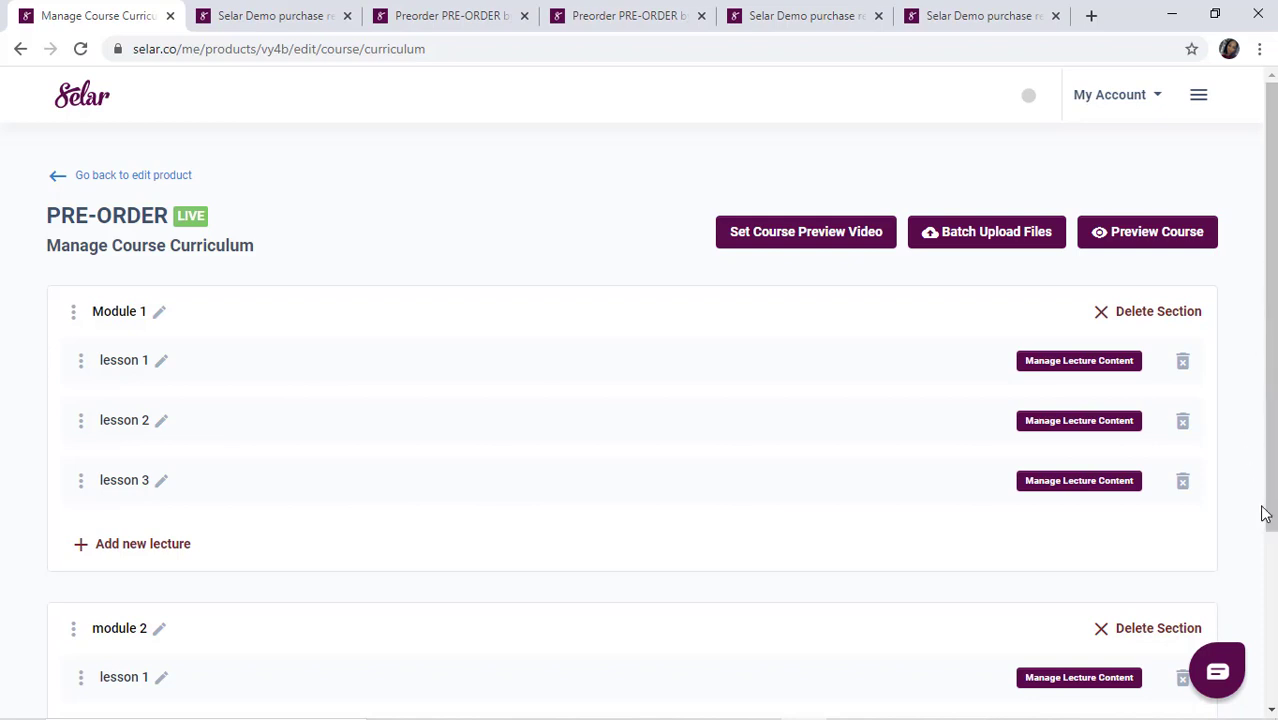
click(1272, 582)
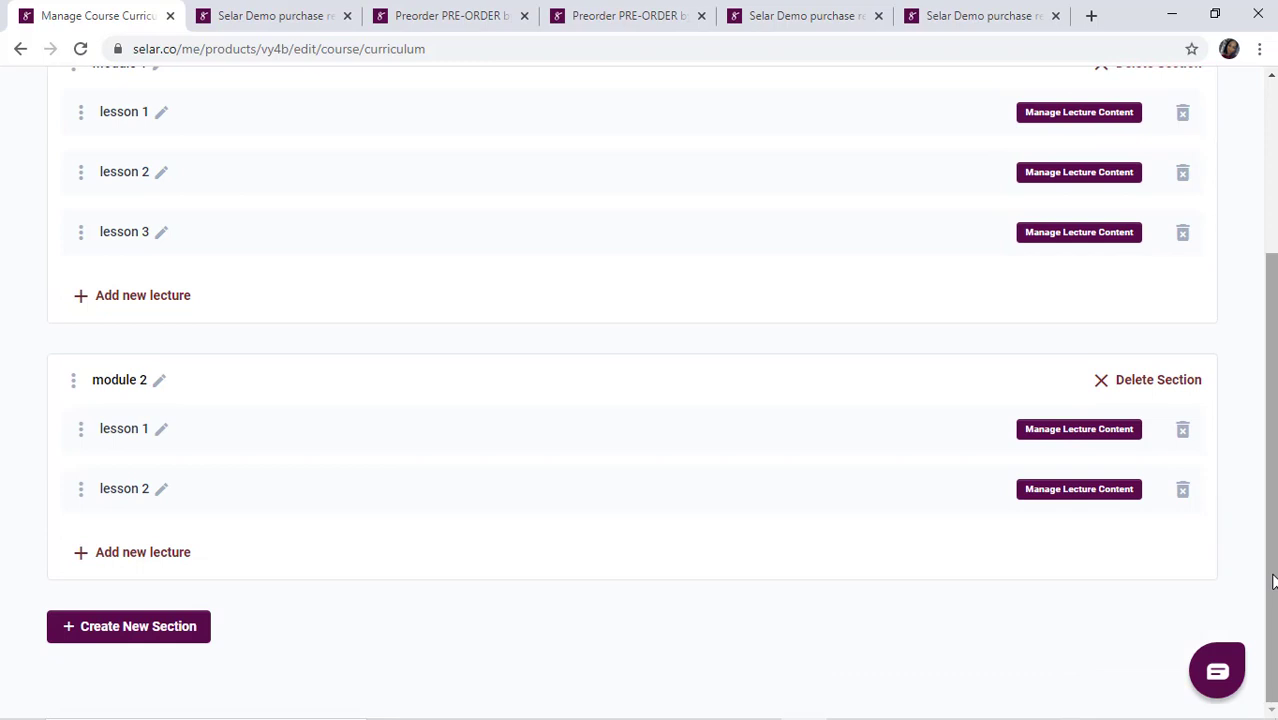
click(1272, 172)
scroll(630, 203, down, 3)
scroll(630, 400, up, 3)
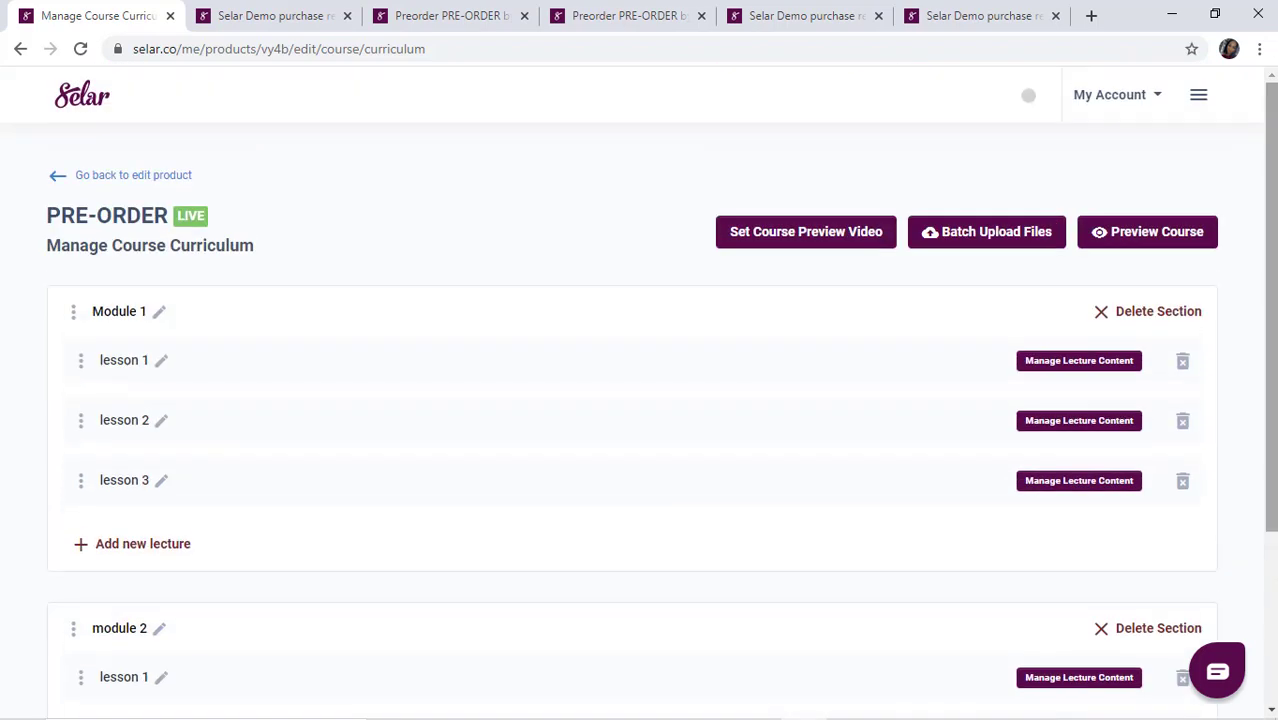
Go back from the curriculum to the edit page, update the product again and look over its product options
click(104, 180)
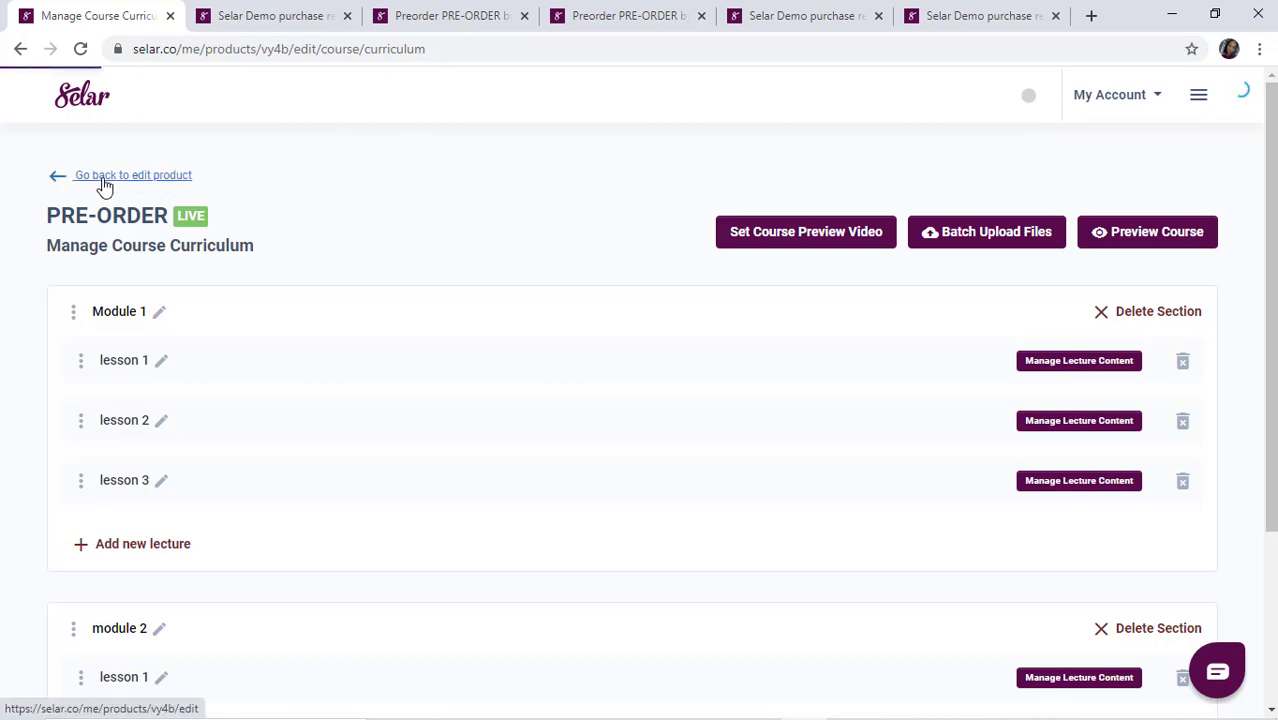
click(1266, 420)
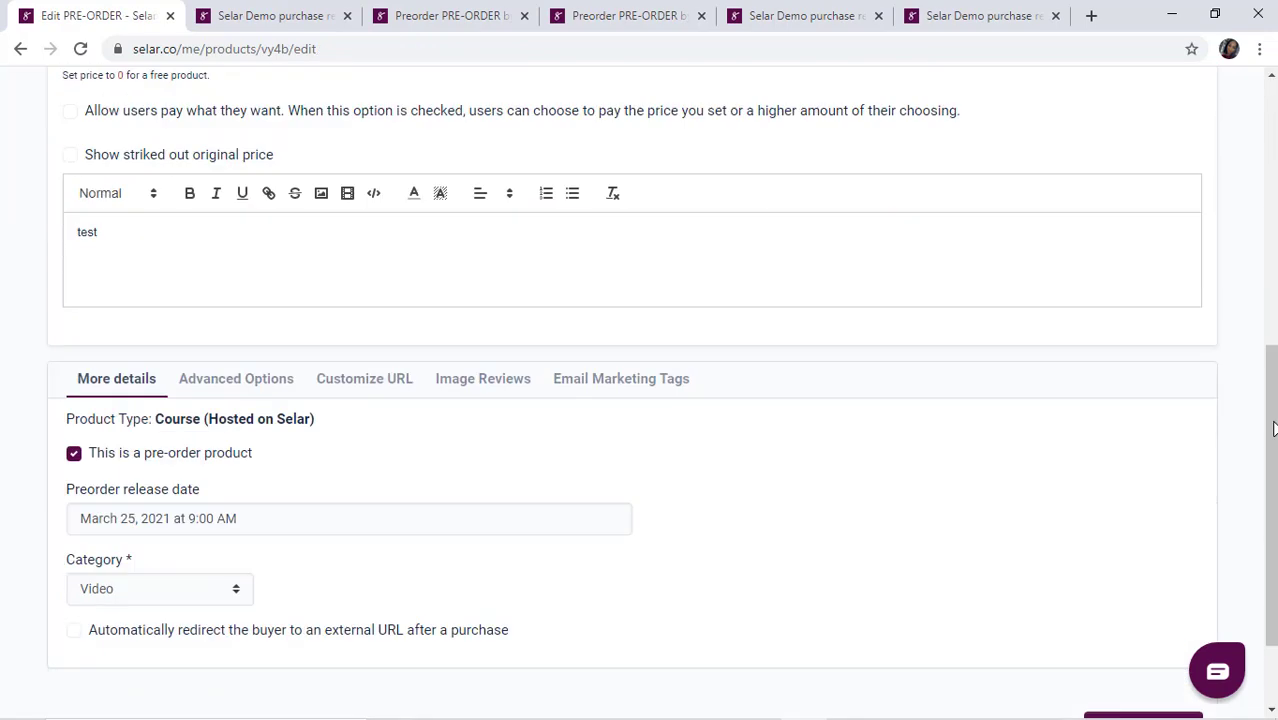
scroll(1275, 655, down, 2)
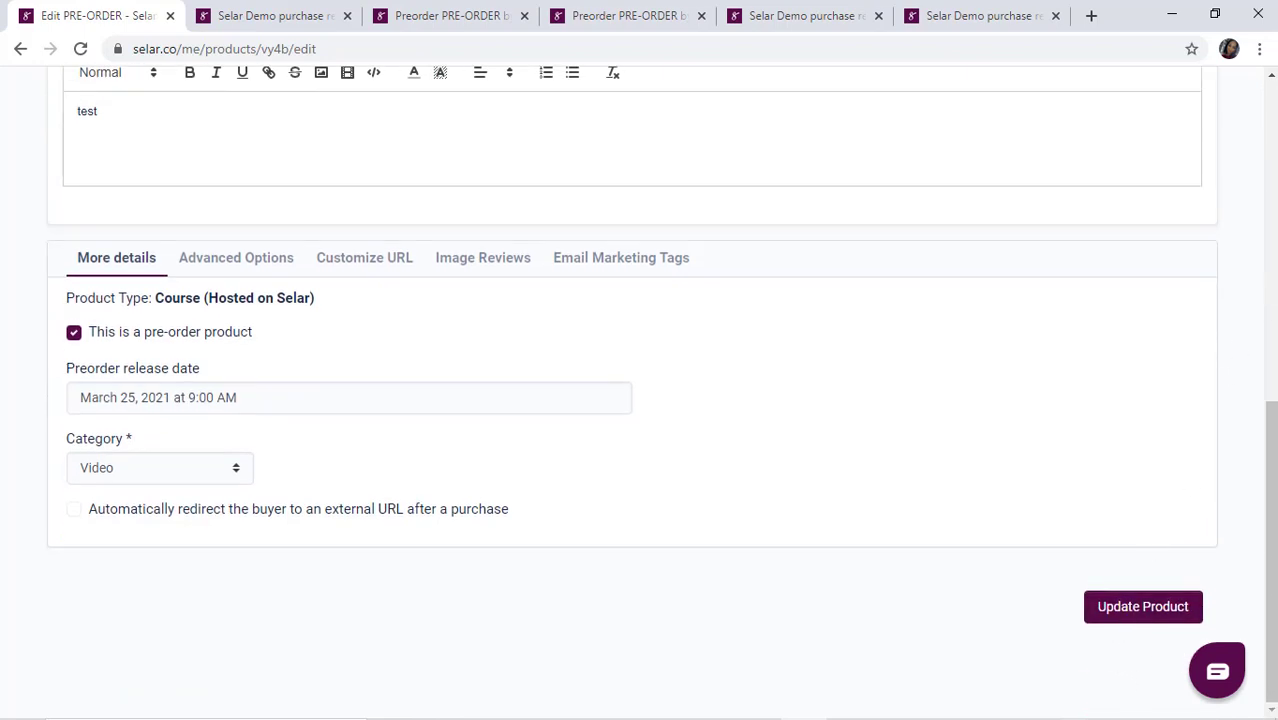
click(1157, 606)
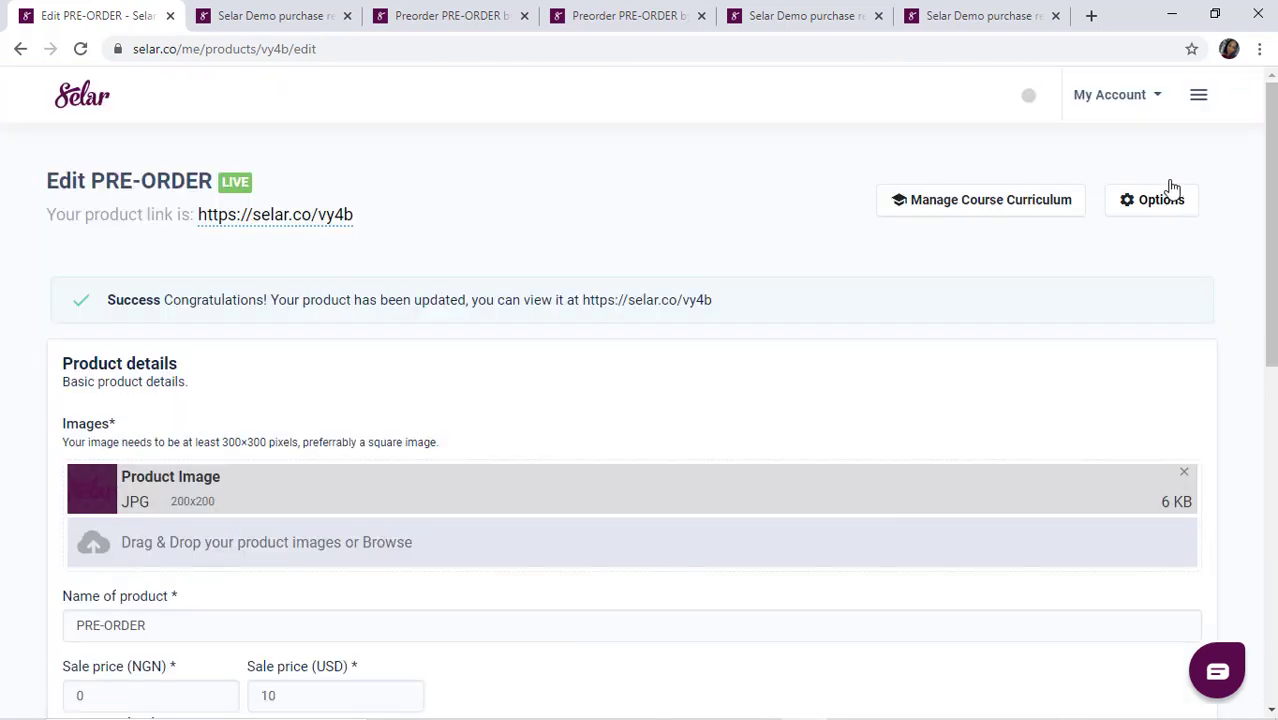
click(1148, 203)
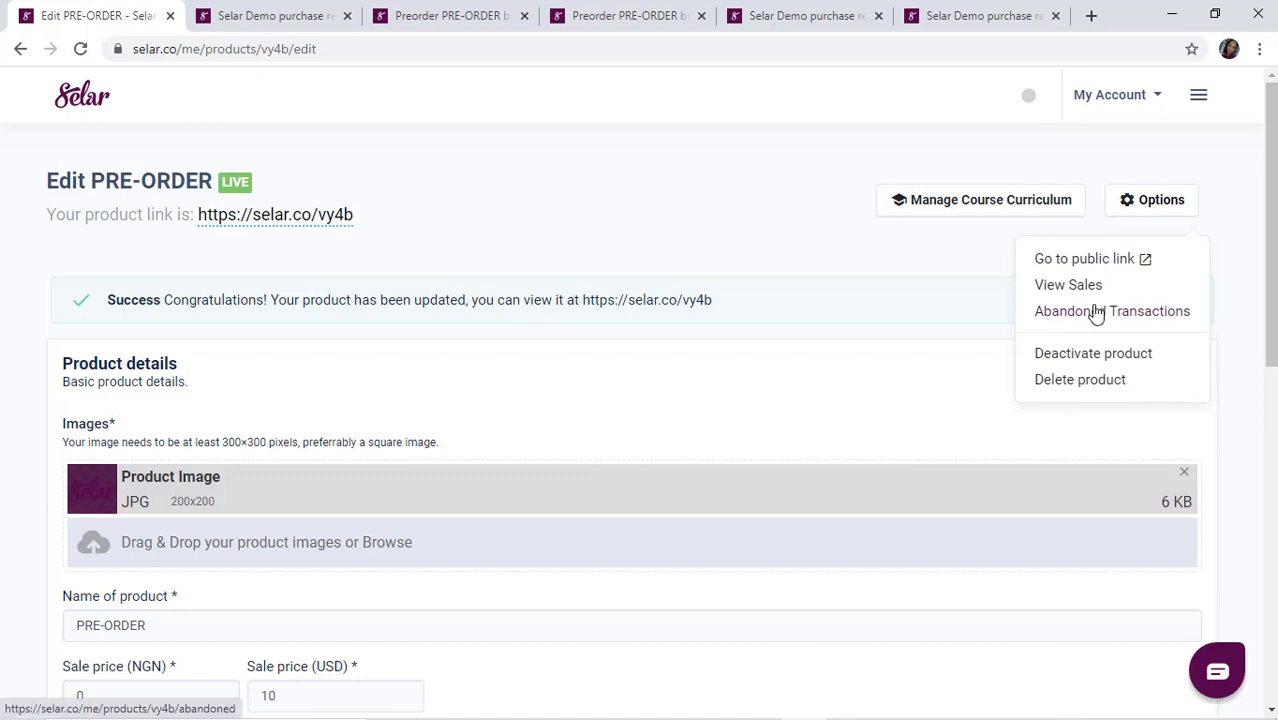
click(1218, 228)
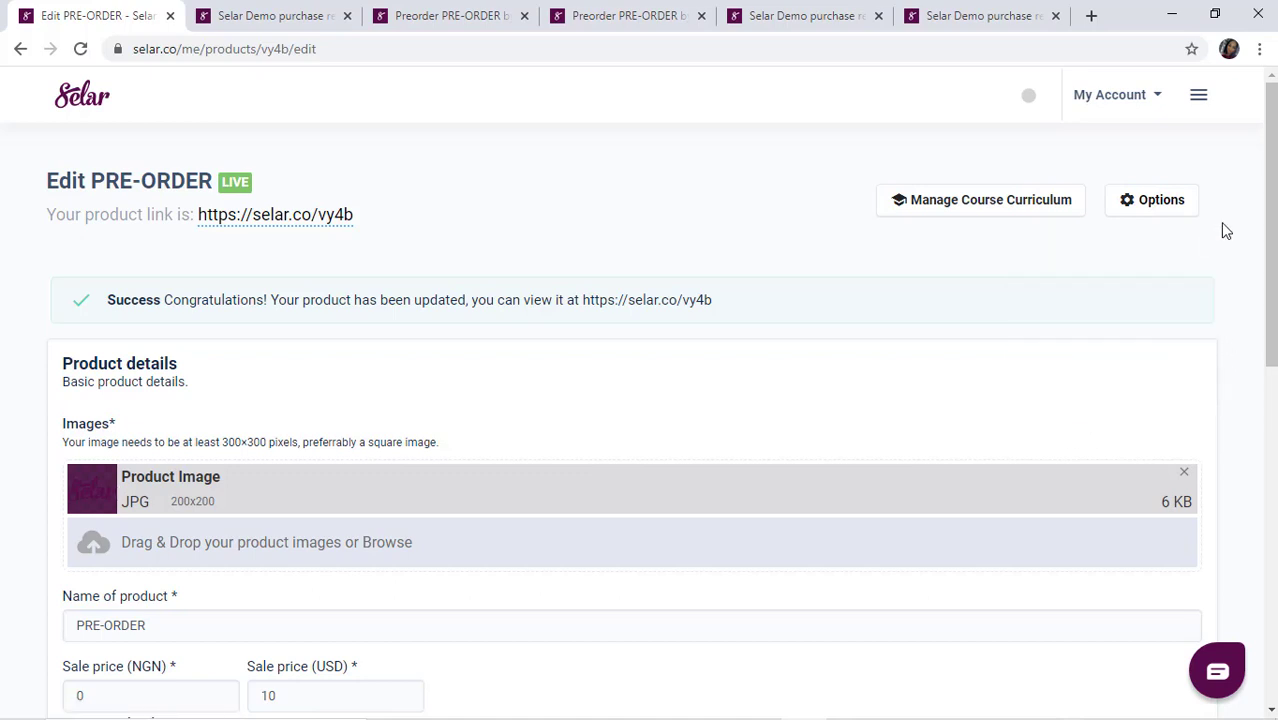